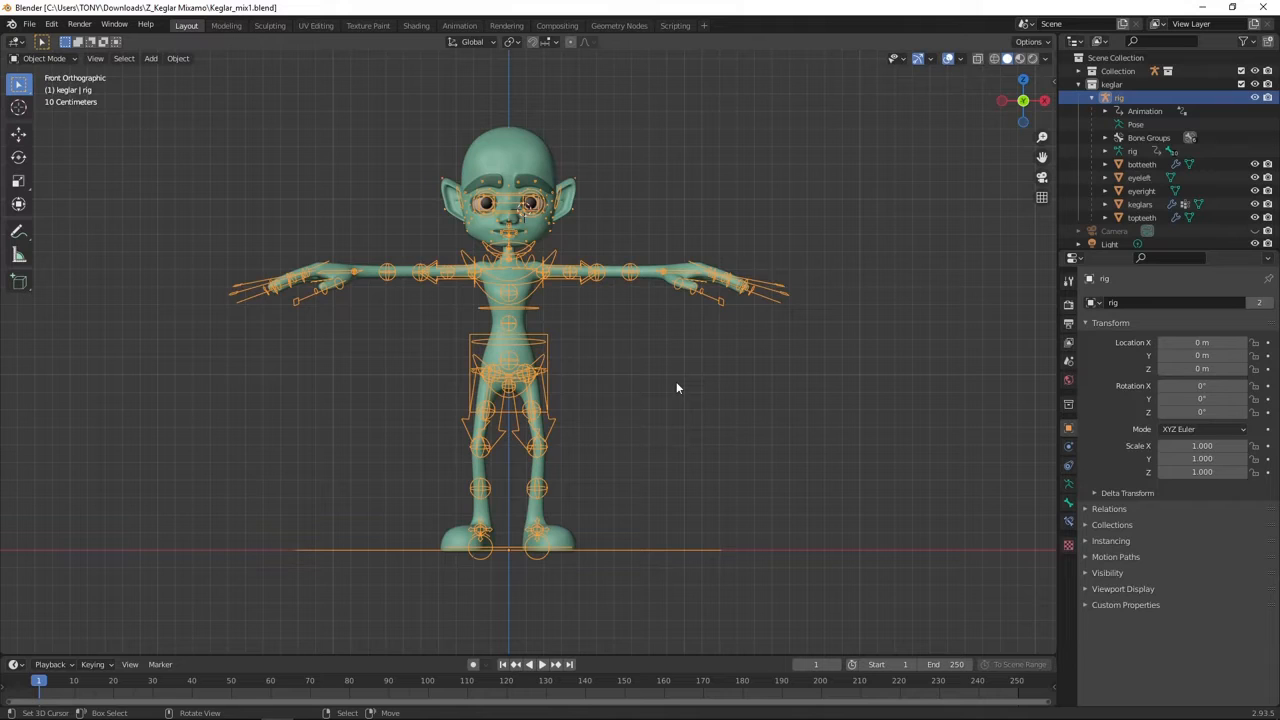
# - Display the transform properties and rig layers of the selected character rig
pyautogui.press('n')
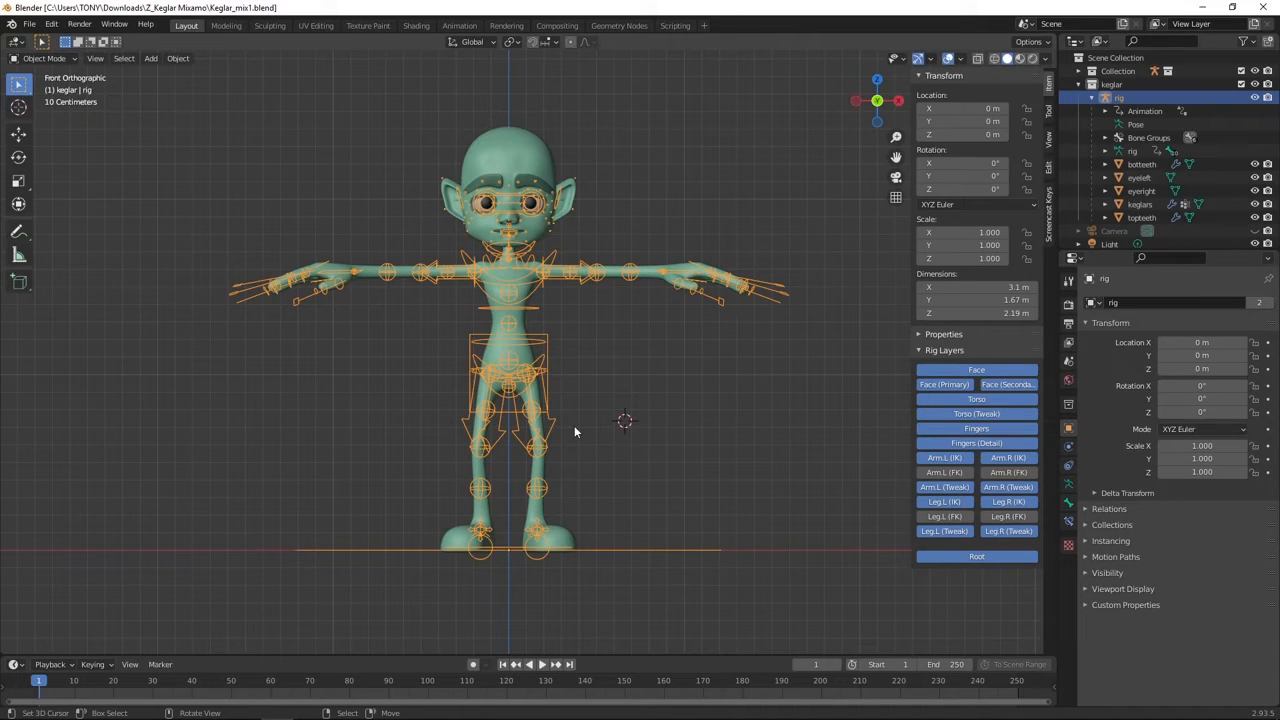
pyautogui.scroll(2, 574, 432)
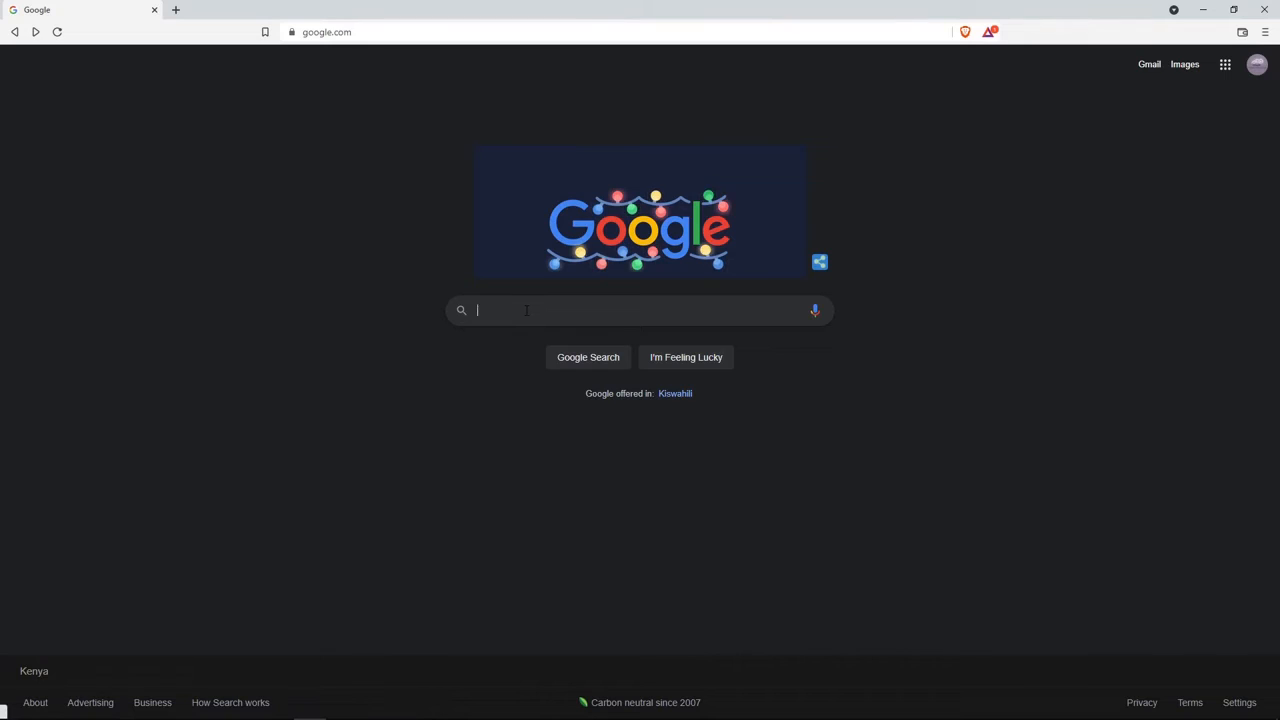
# - Switch to the web browser, search Google for "expy kit blender addon" and open the Expy-Kit GitHub repository
pyautogui.write('expy kit blender addon')
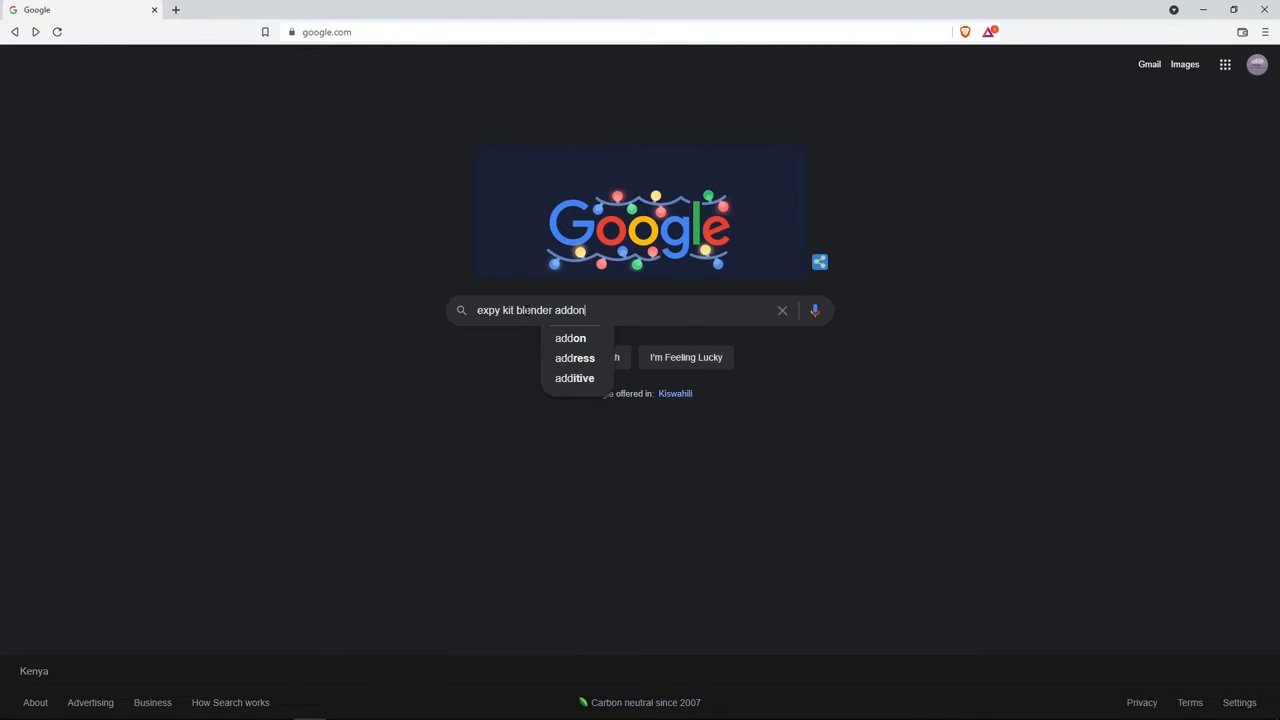
pyautogui.press('Return')
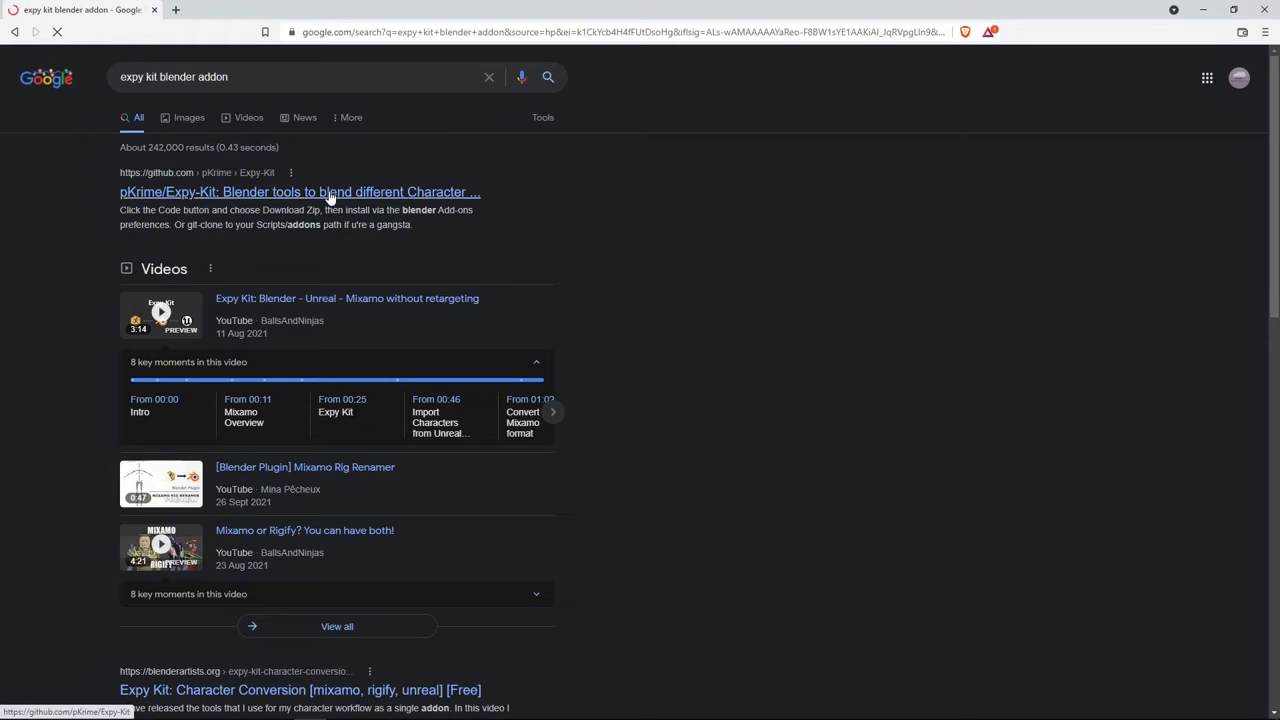
pyautogui.click(330, 193)
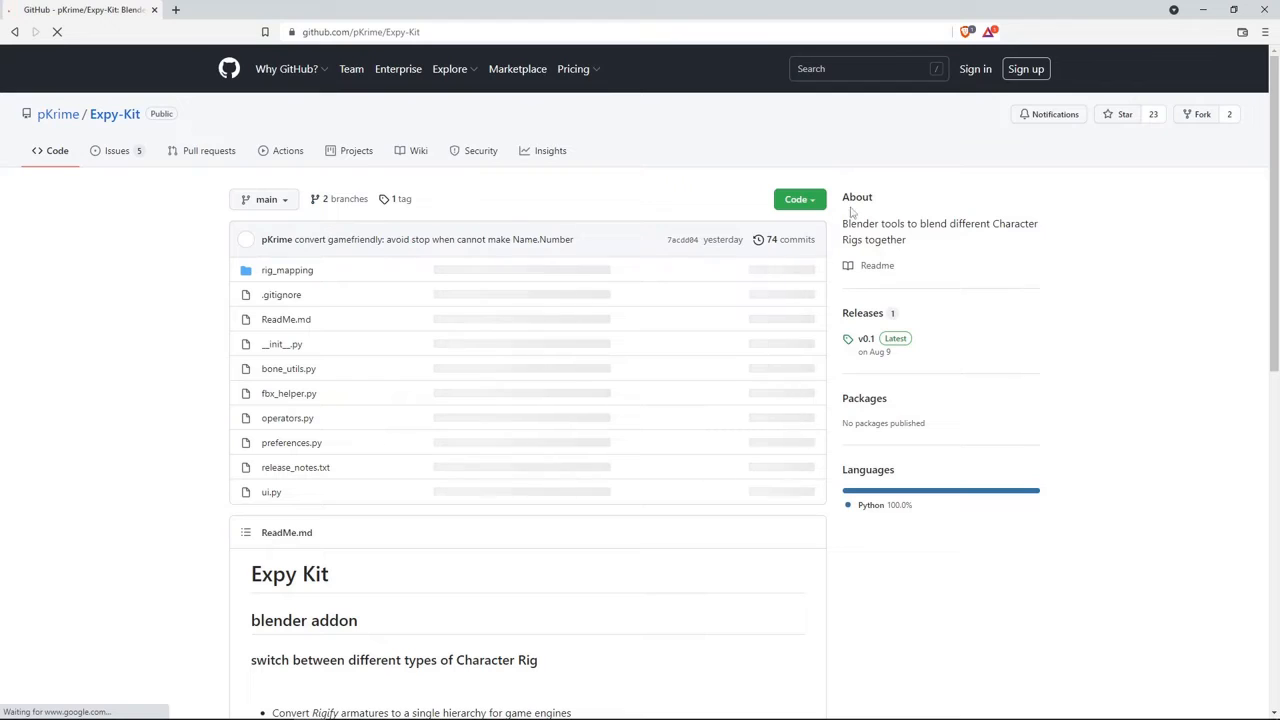
# - Check the repository's code download options and open the v0.1 release
pyautogui.click(816, 201)
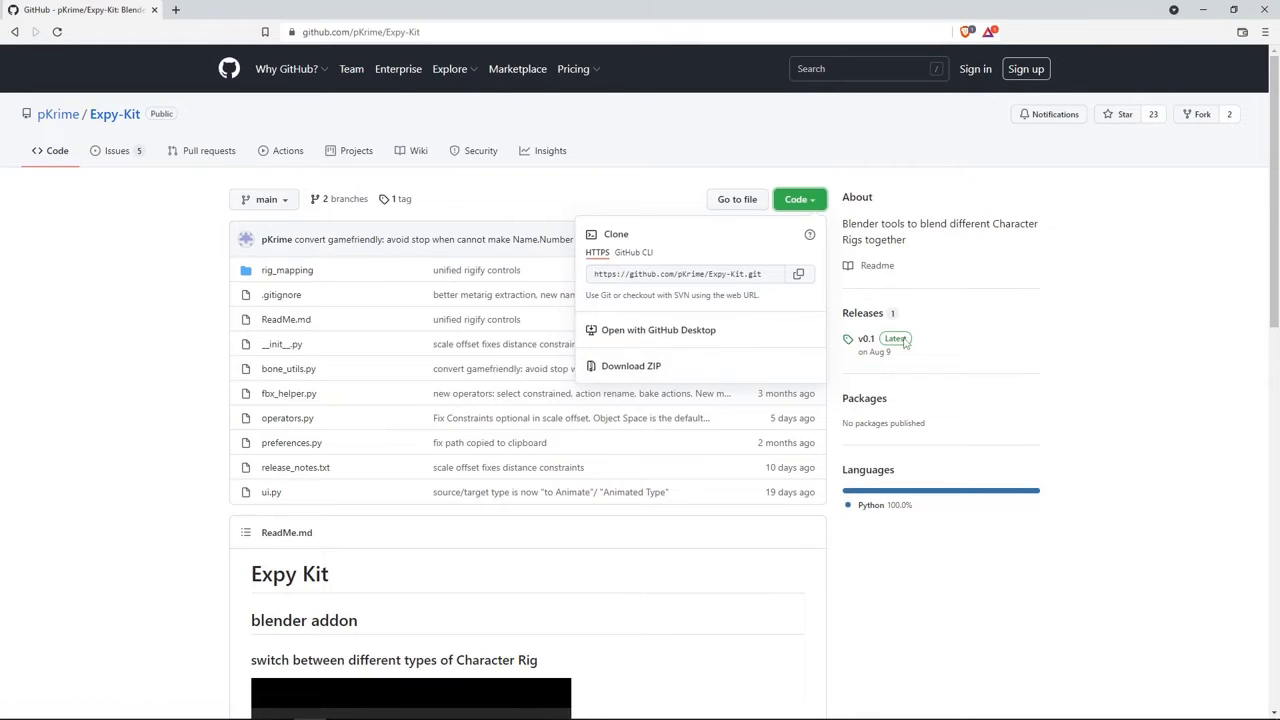
pyautogui.click(995, 349)
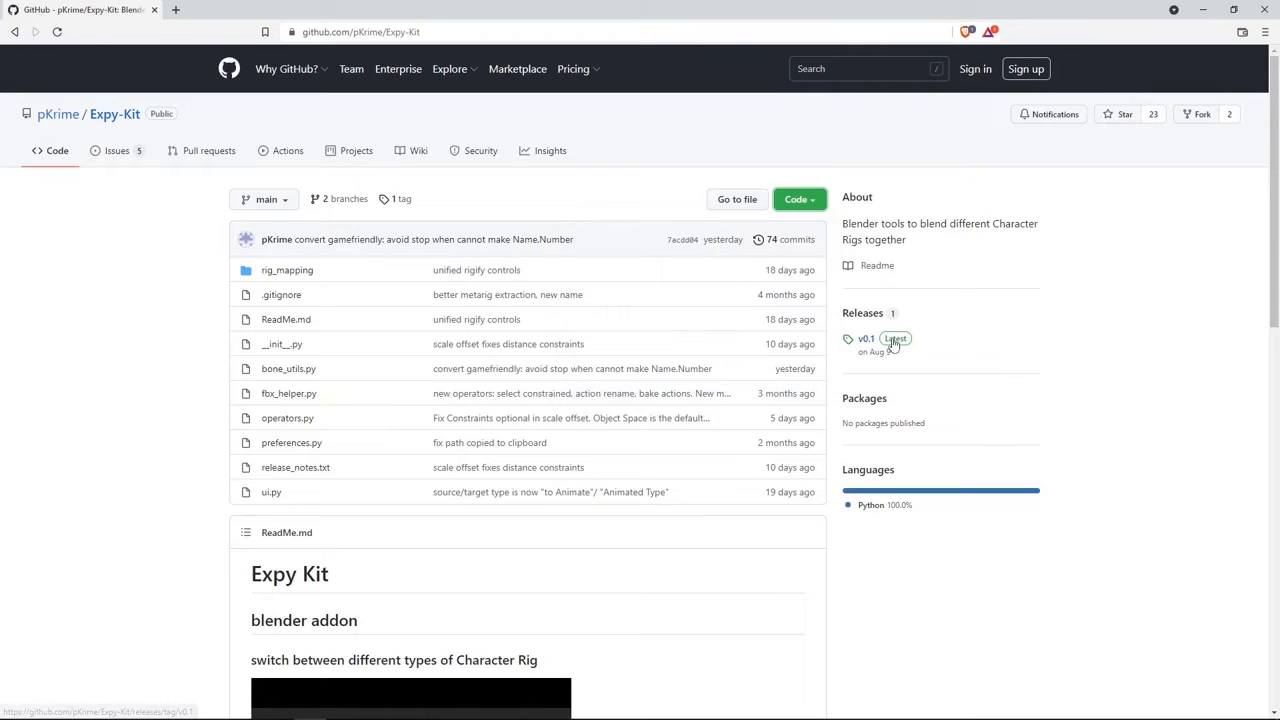
pyautogui.click(896, 344)
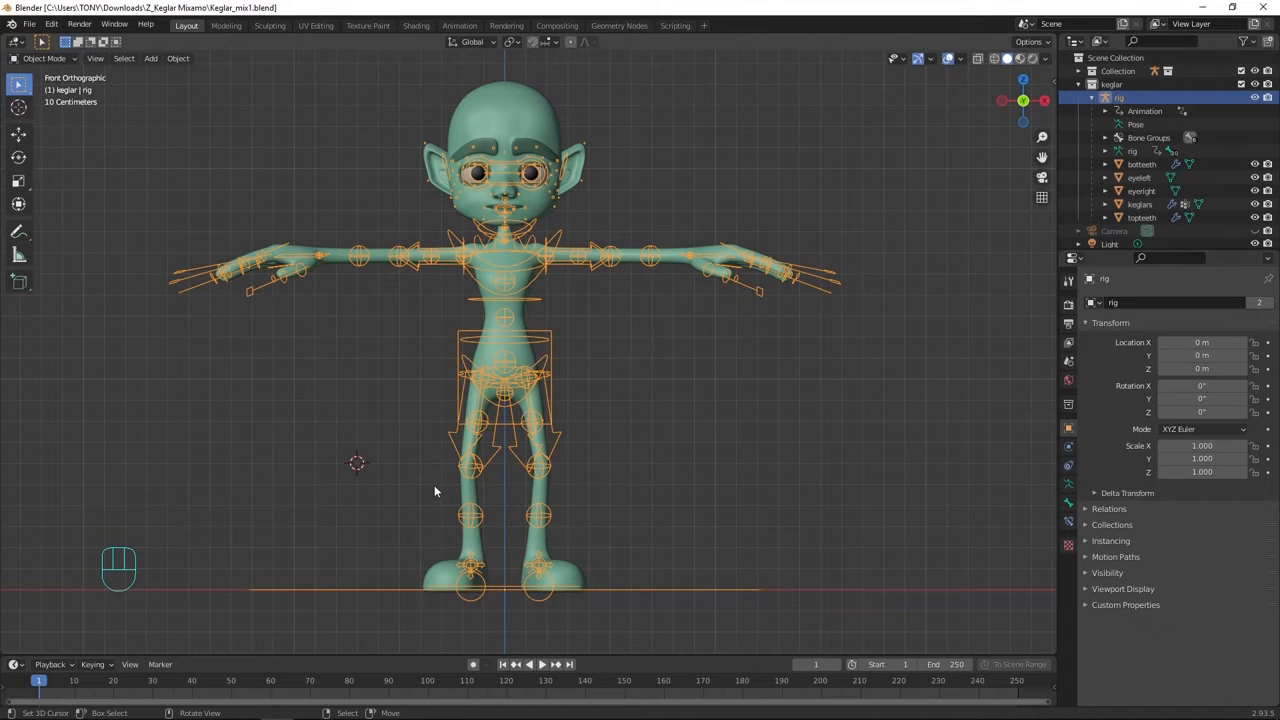
# - In Blender's add-on preferences, browse to the Expy-Kit zip files in the mixamo folder, then leave the installer without installing
pyautogui.click(52, 25)
pyautogui.click(99, 216)
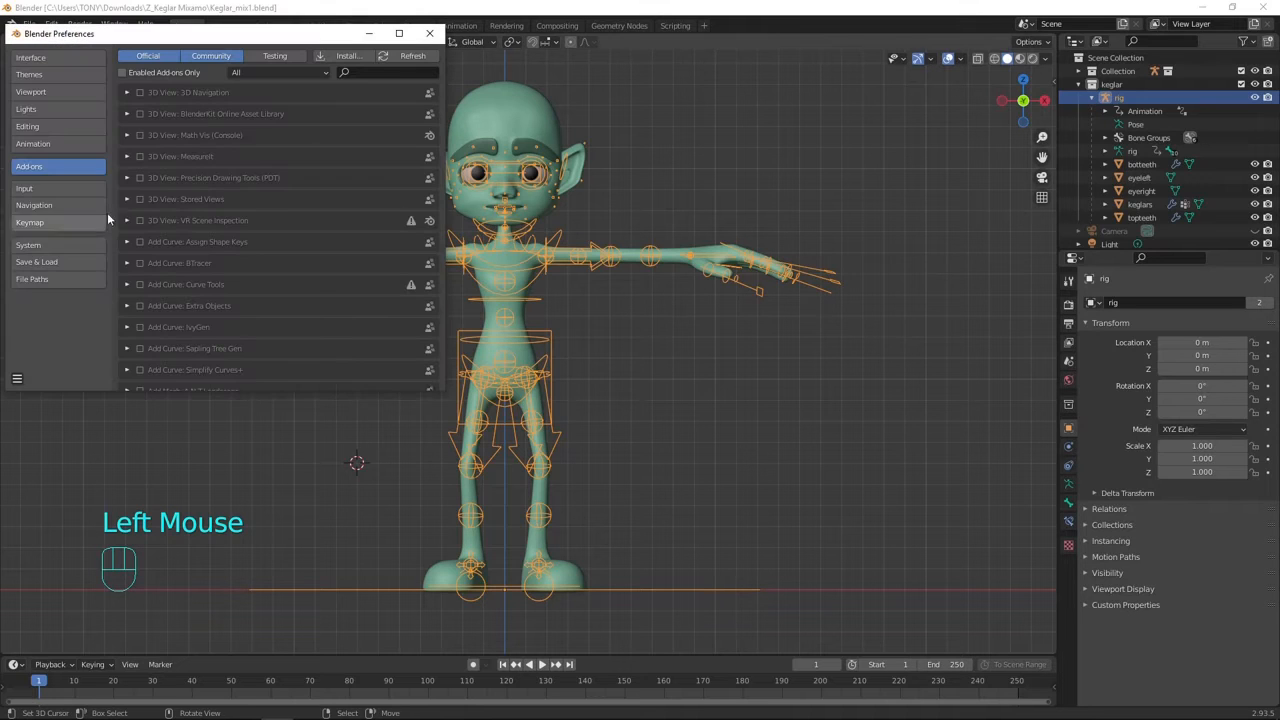
pyautogui.click(345, 55)
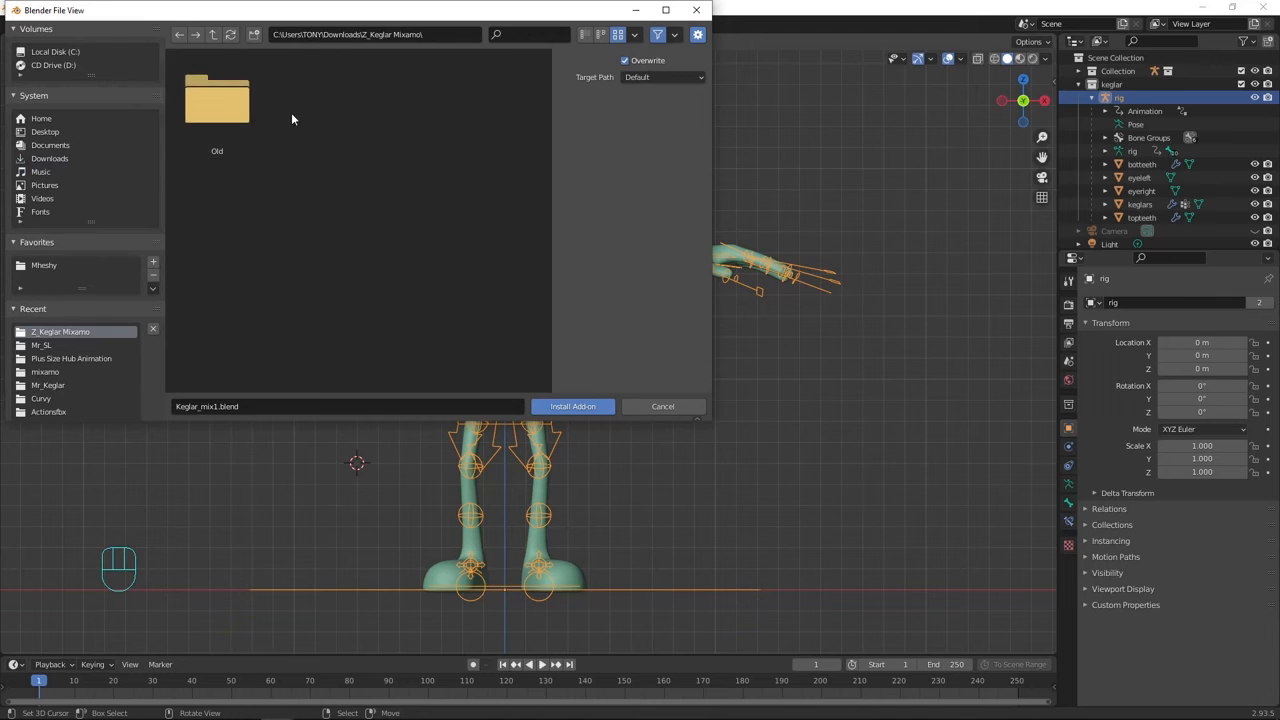
pyautogui.click(214, 36)
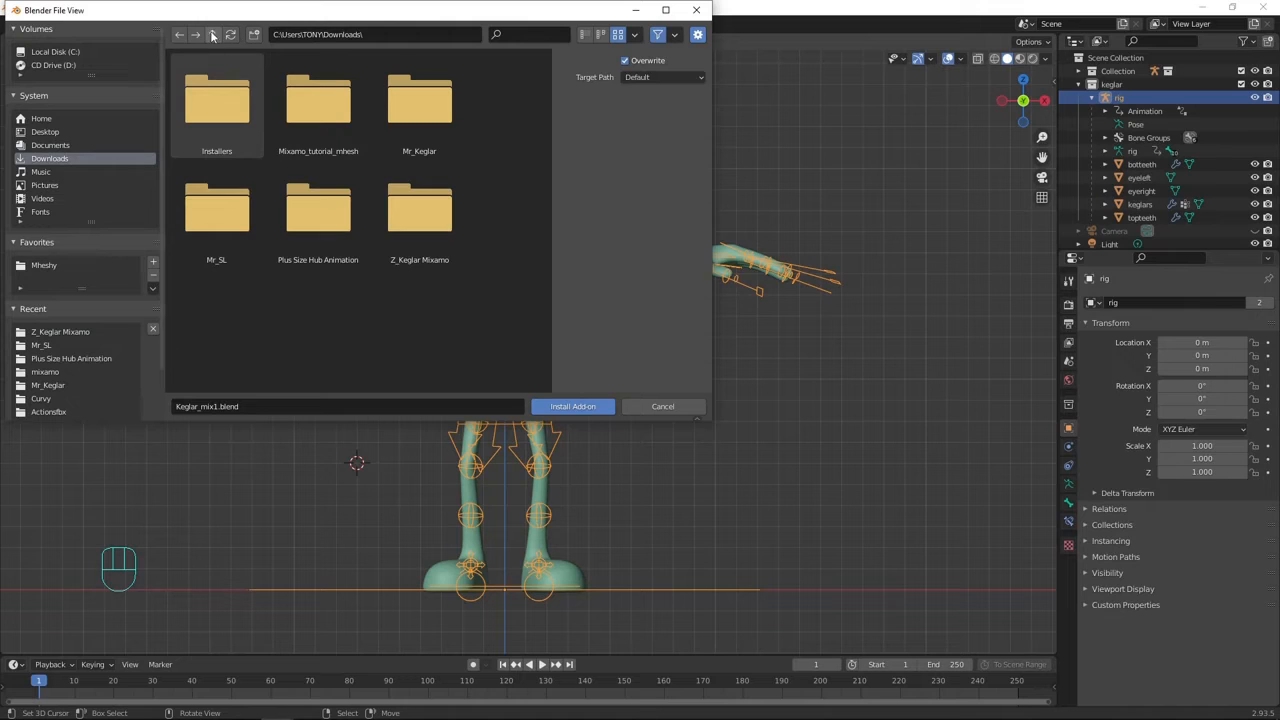
pyautogui.click(213, 36)
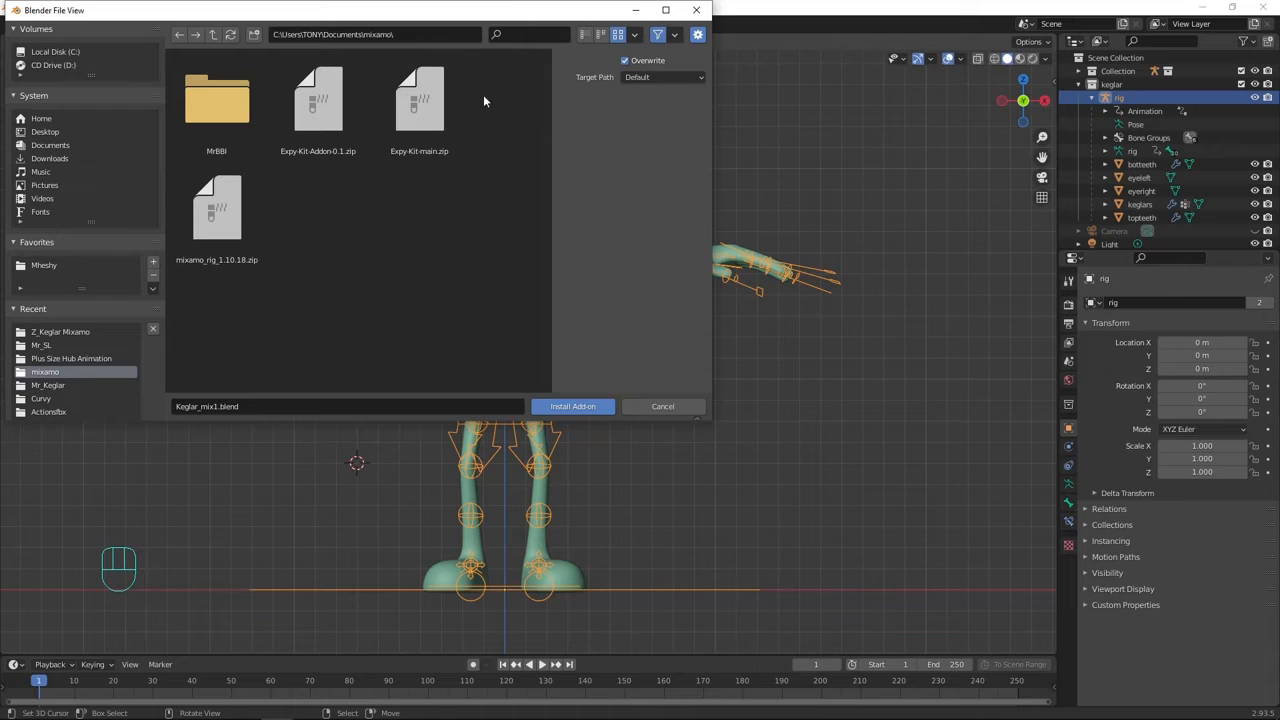
pyautogui.click(662, 407)
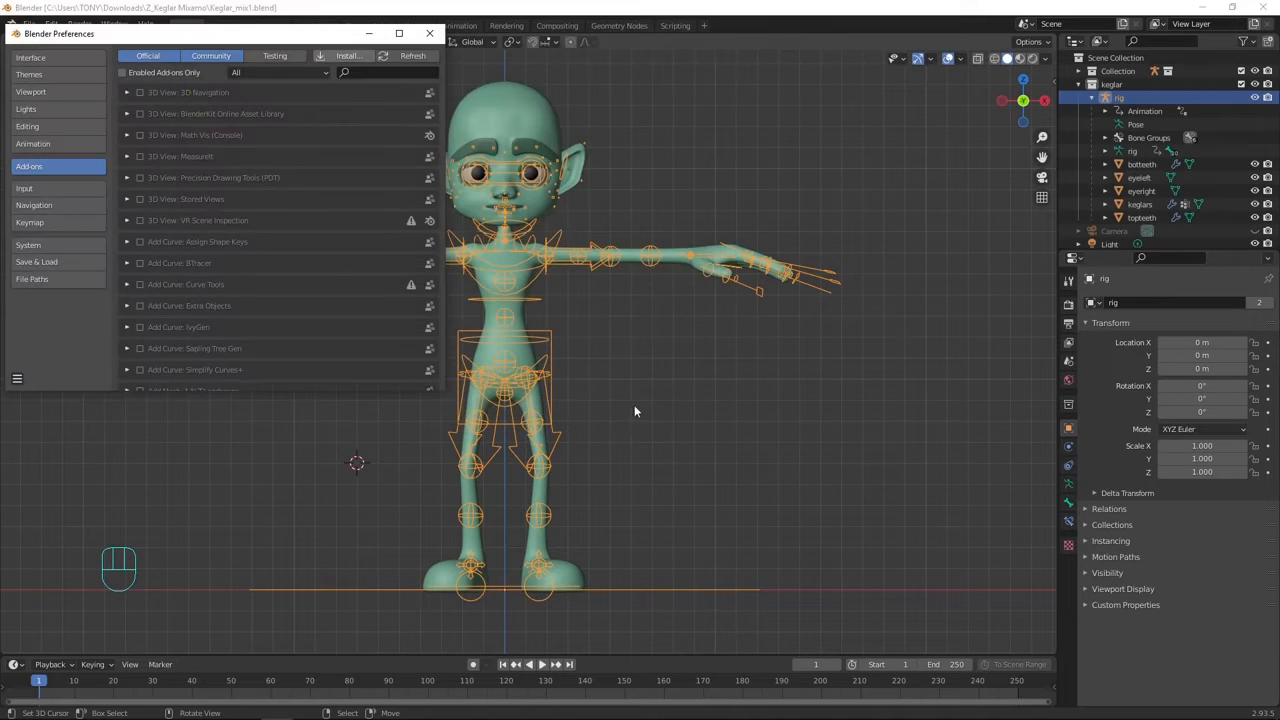
# - Search the add-on list for "expy" to check that Expy Kit is enabled, and close the preferences
pyautogui.click(376, 72)
pyautogui.write('expy')
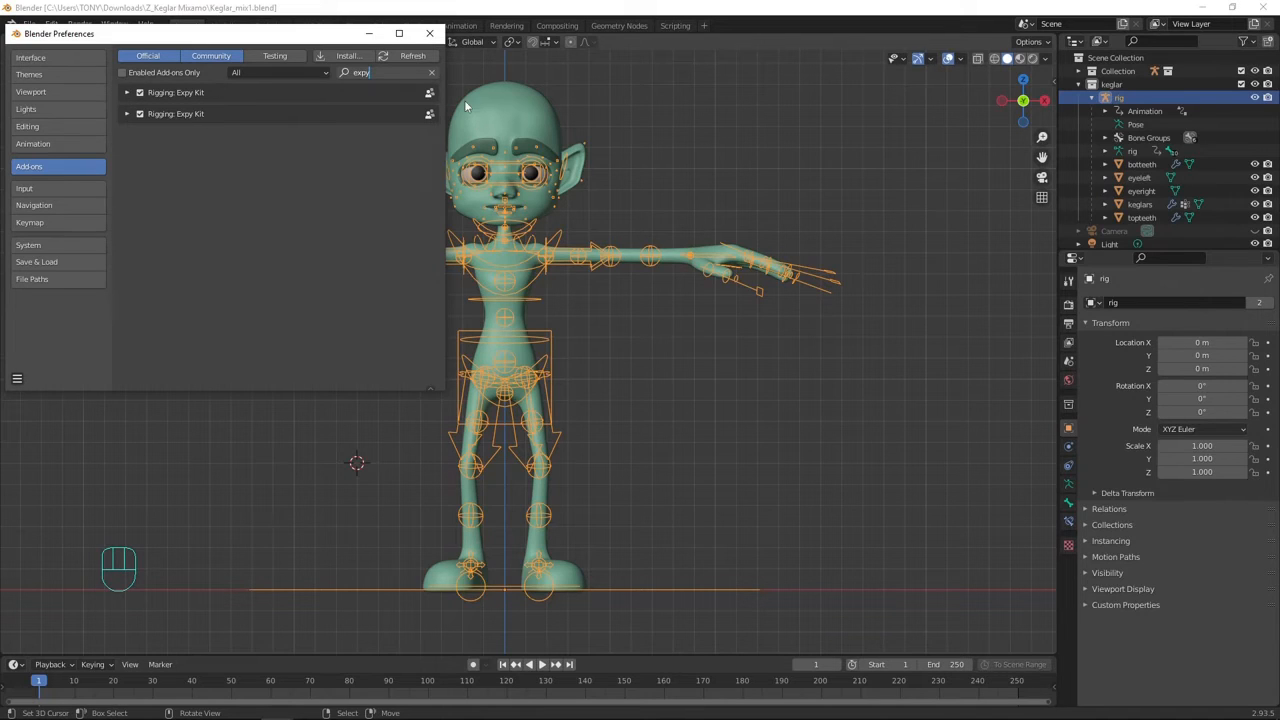
pyautogui.click(430, 33)
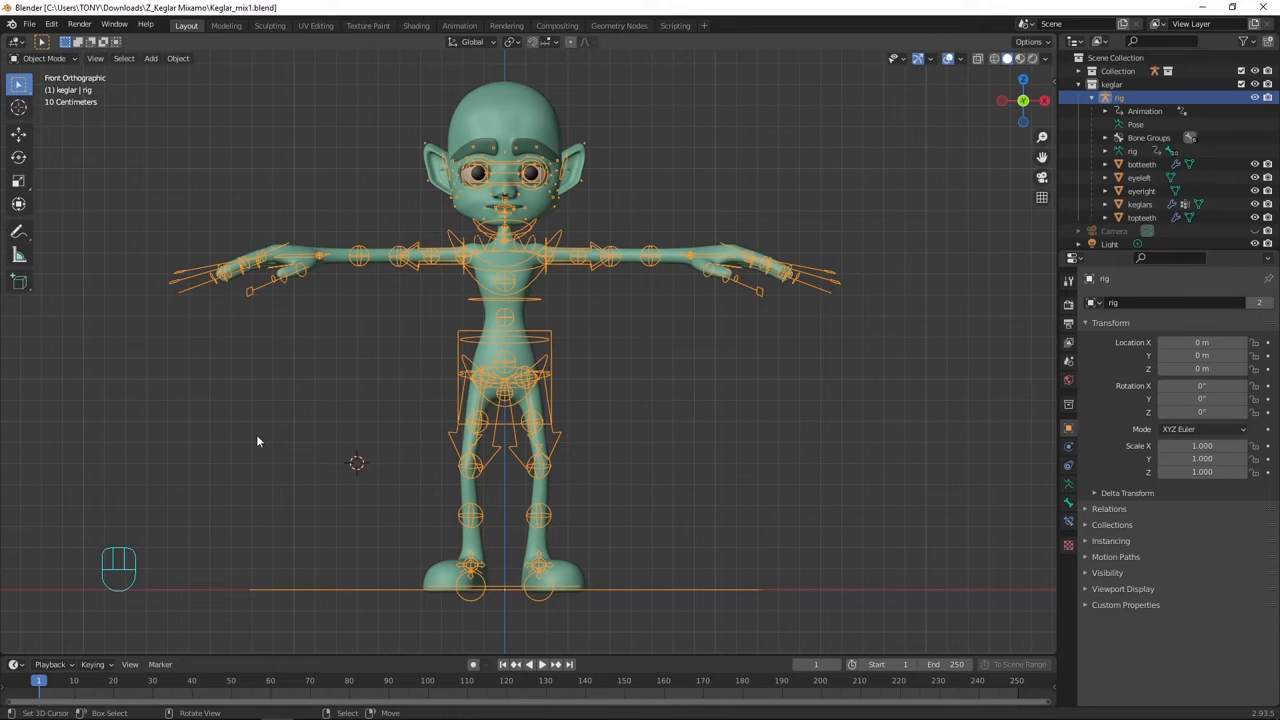
# - Put the character rig in Pose Mode and apply Expy Kit's Rigify Game Friendly conversion to it
pyautogui.click(507, 394)
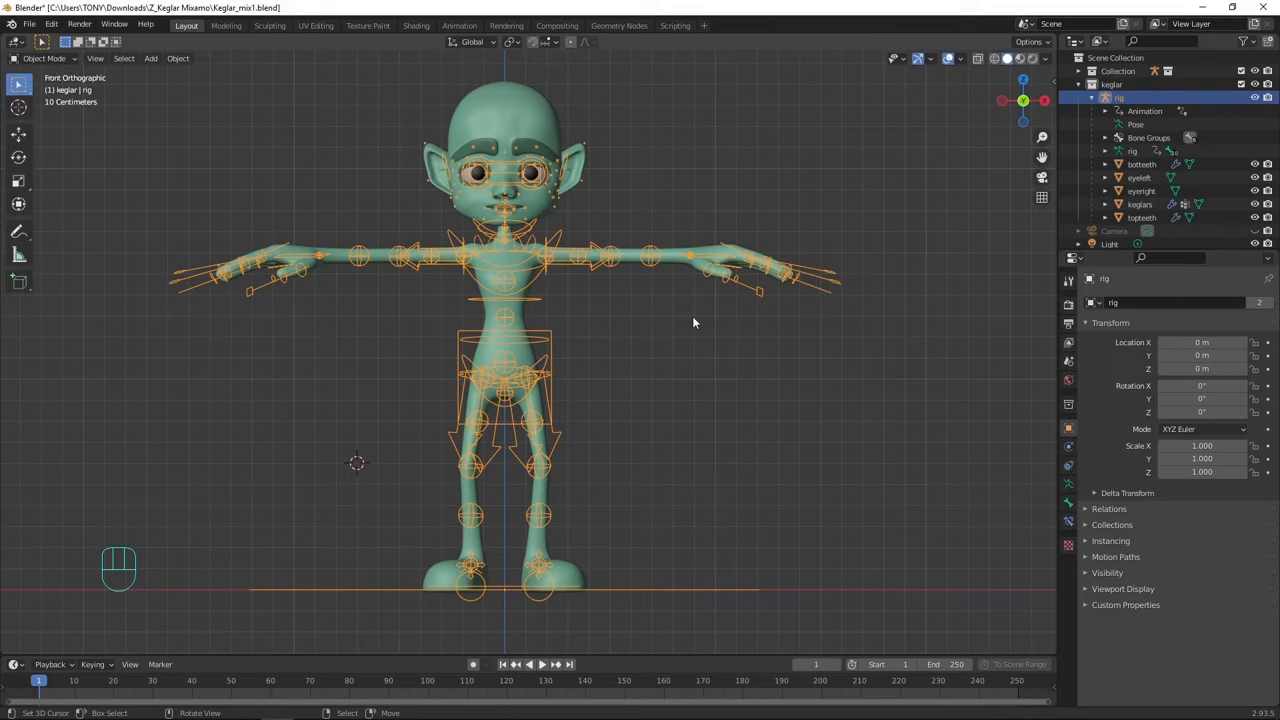
pyautogui.hotkey('ctrl', 'Tab')
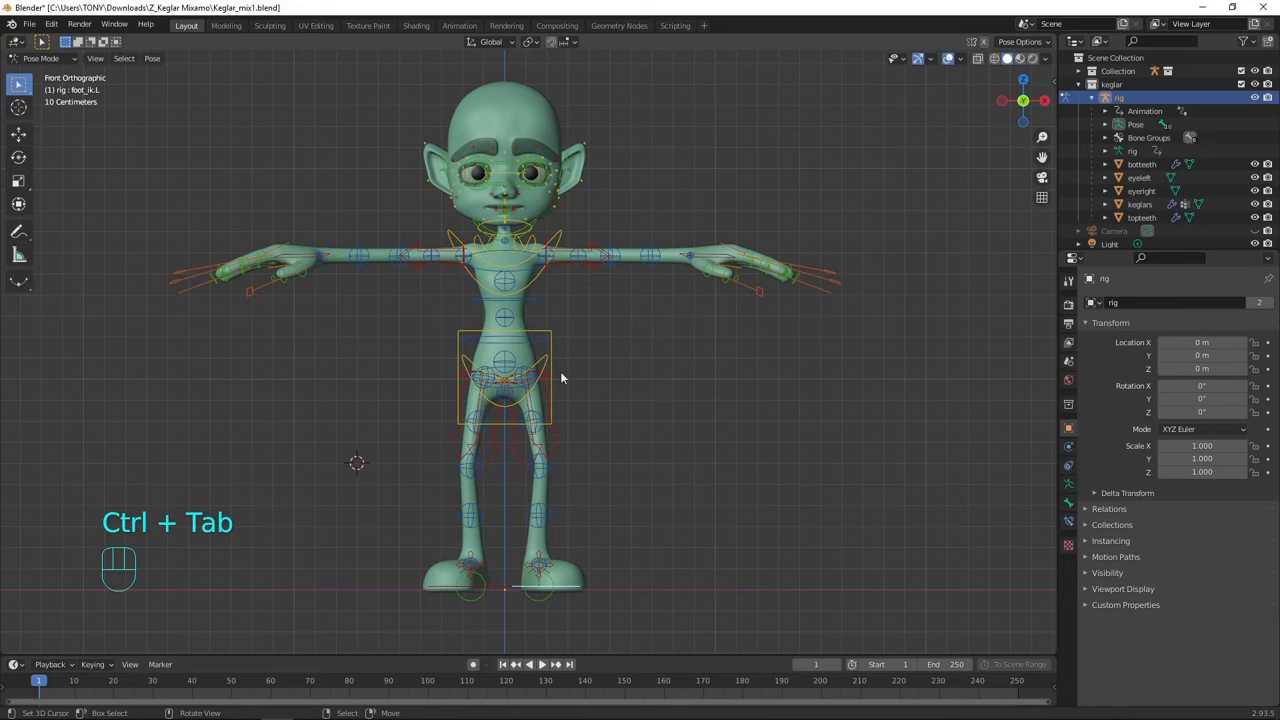
pyautogui.press('w')
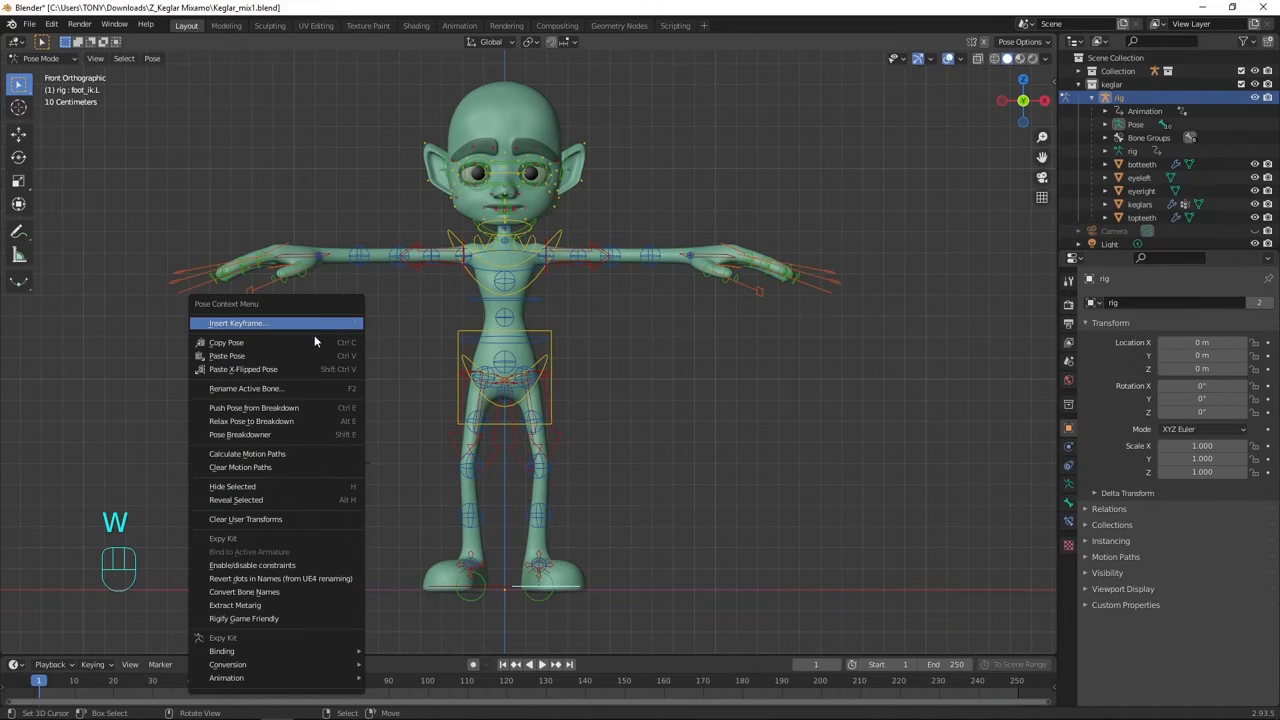
pyautogui.click(249, 620)
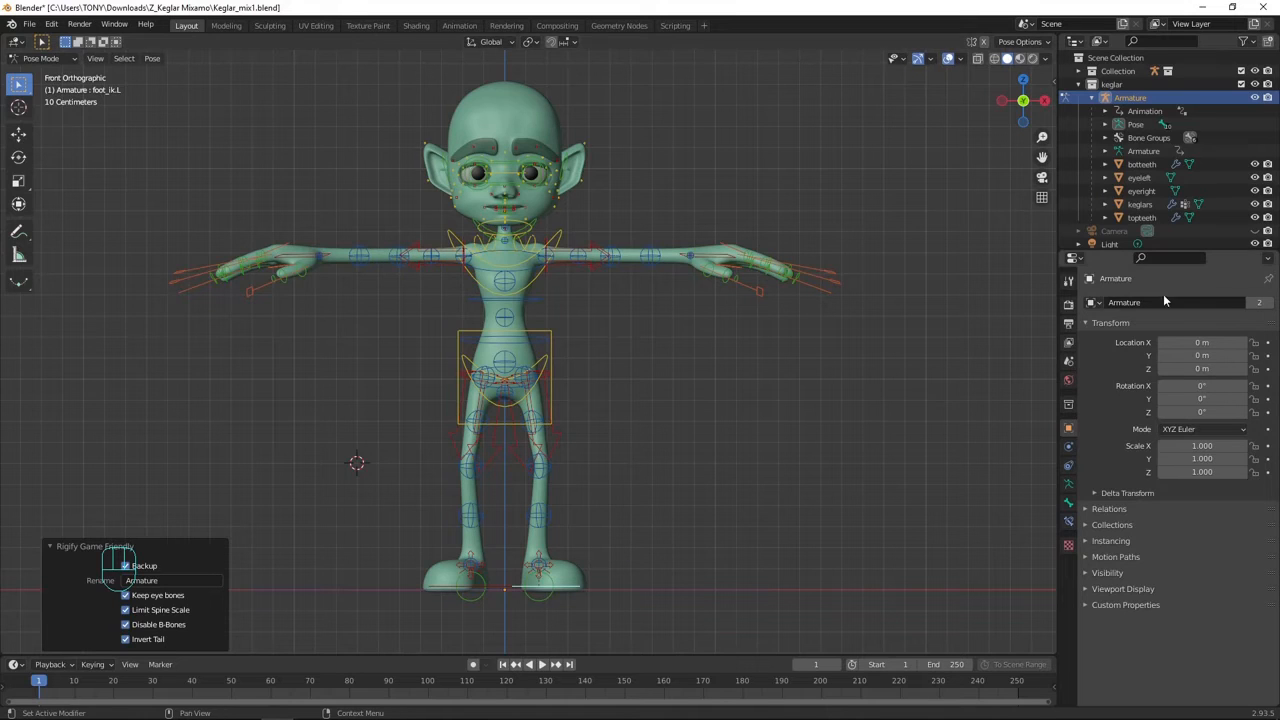
# - Show only the armature layer containing the deform bones and check the armature's pose bone list
pyautogui.click(1068, 484)
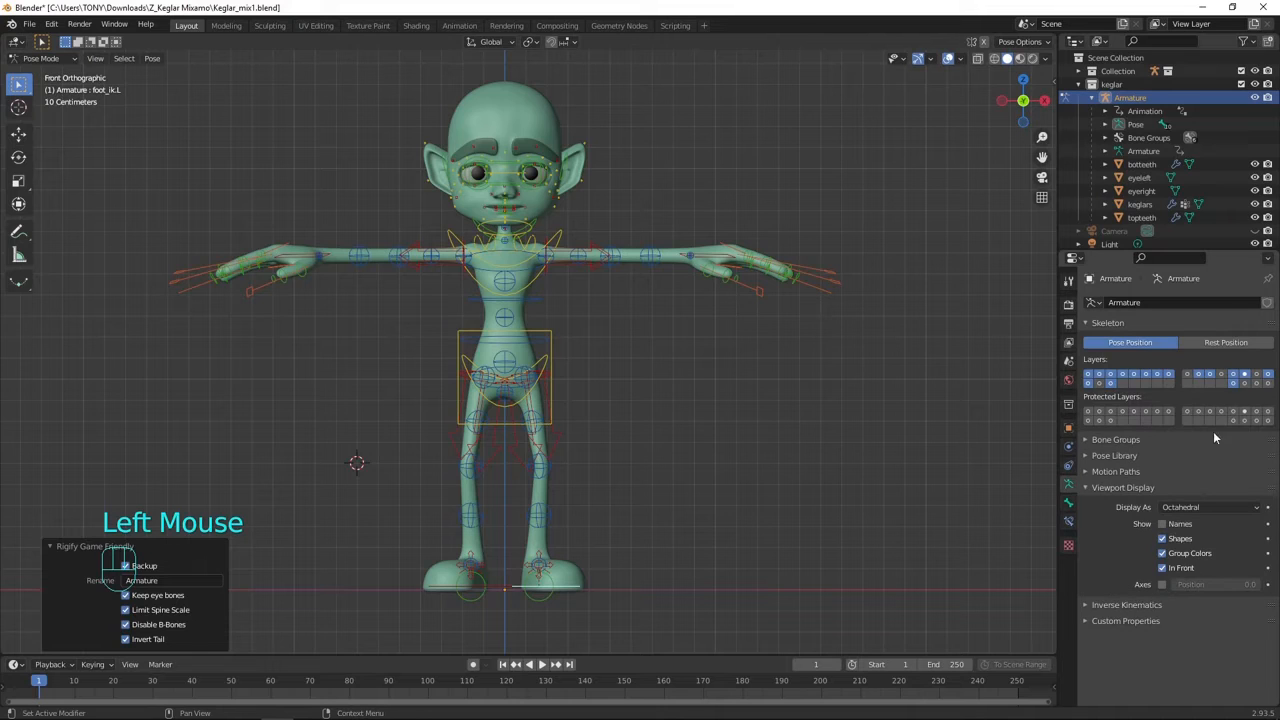
pyautogui.click(1245, 383)
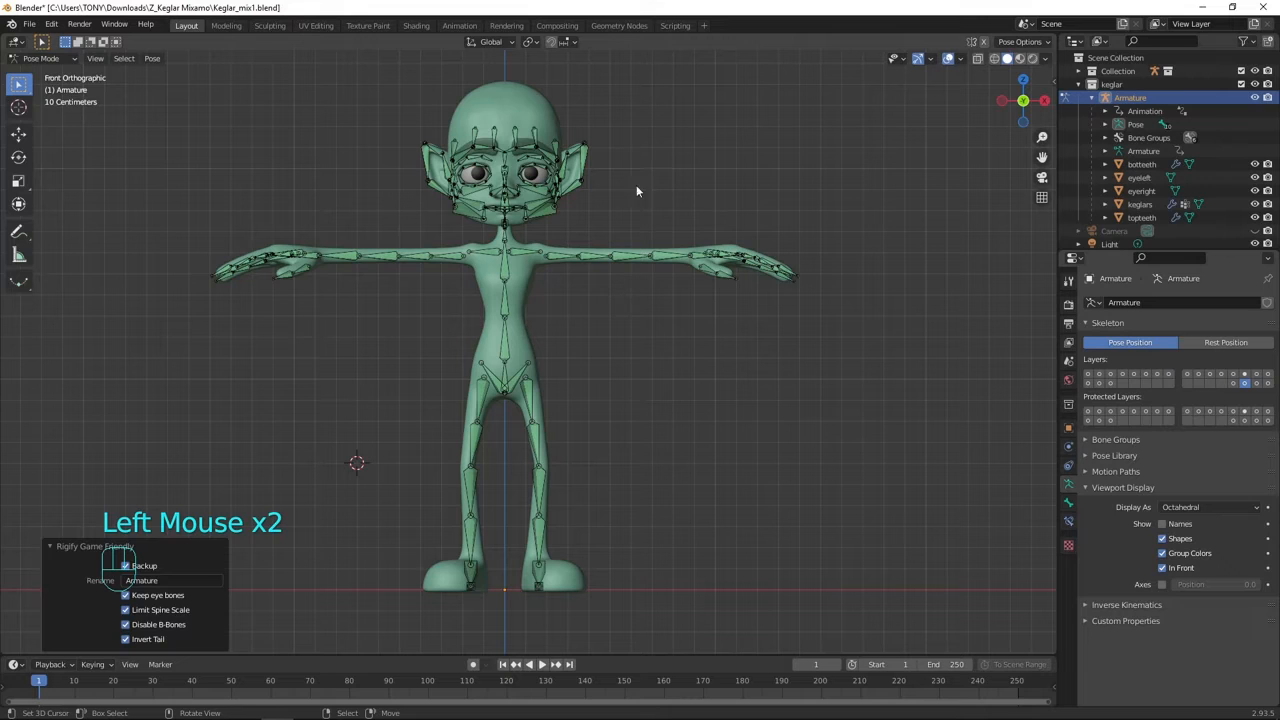
pyautogui.click(1105, 124)
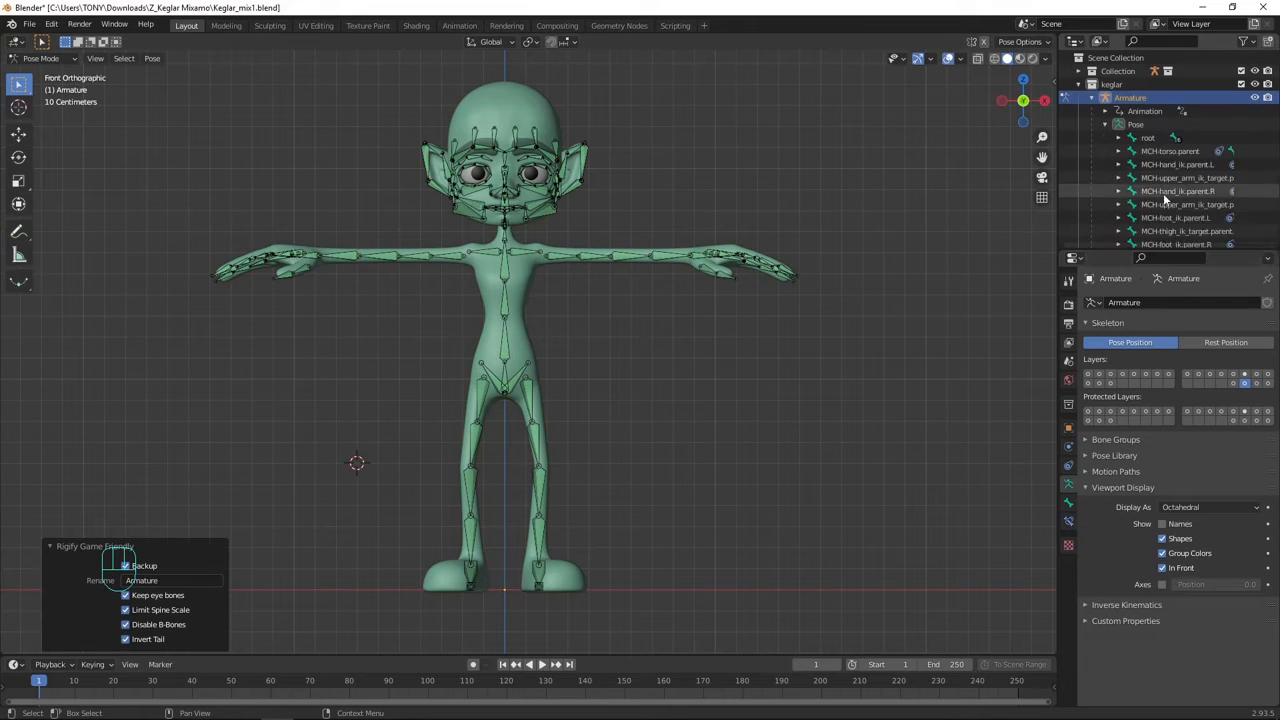
pyautogui.click(1105, 125)
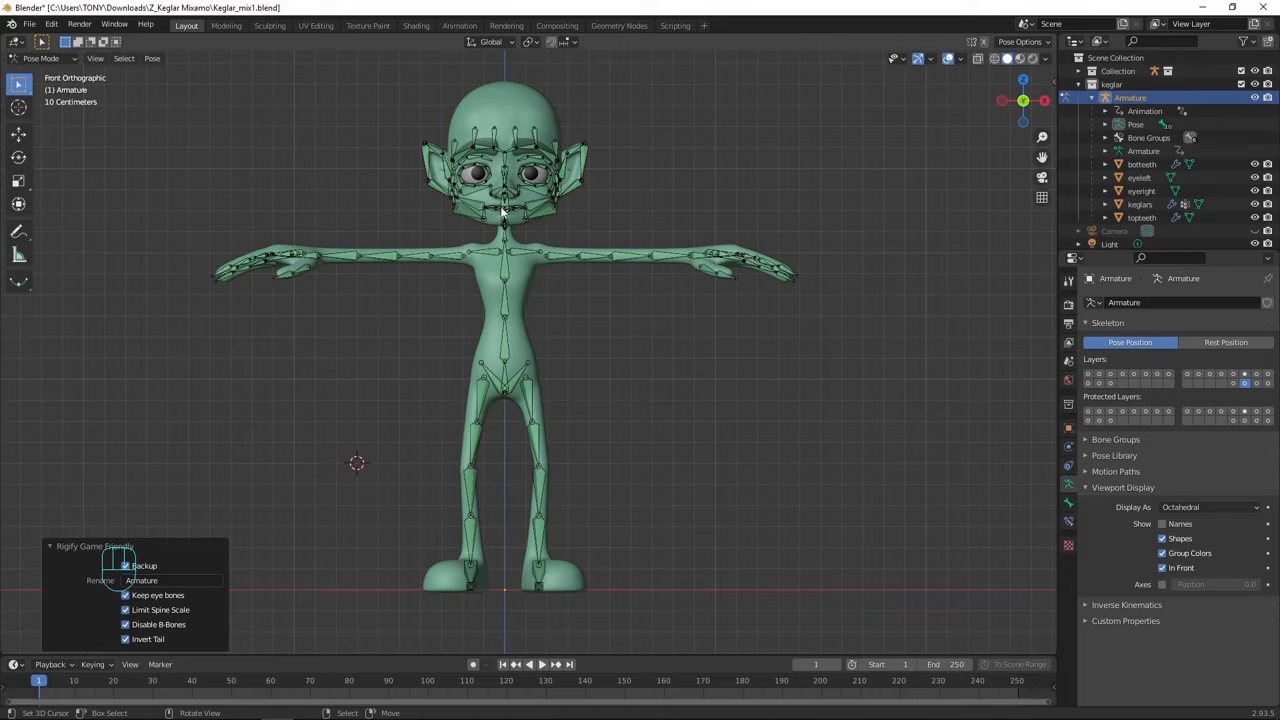
# - Select the character's right upper arm bone and convert the armature's bone names from Rigify to Mixamo
pyautogui.rightClick(453, 258)
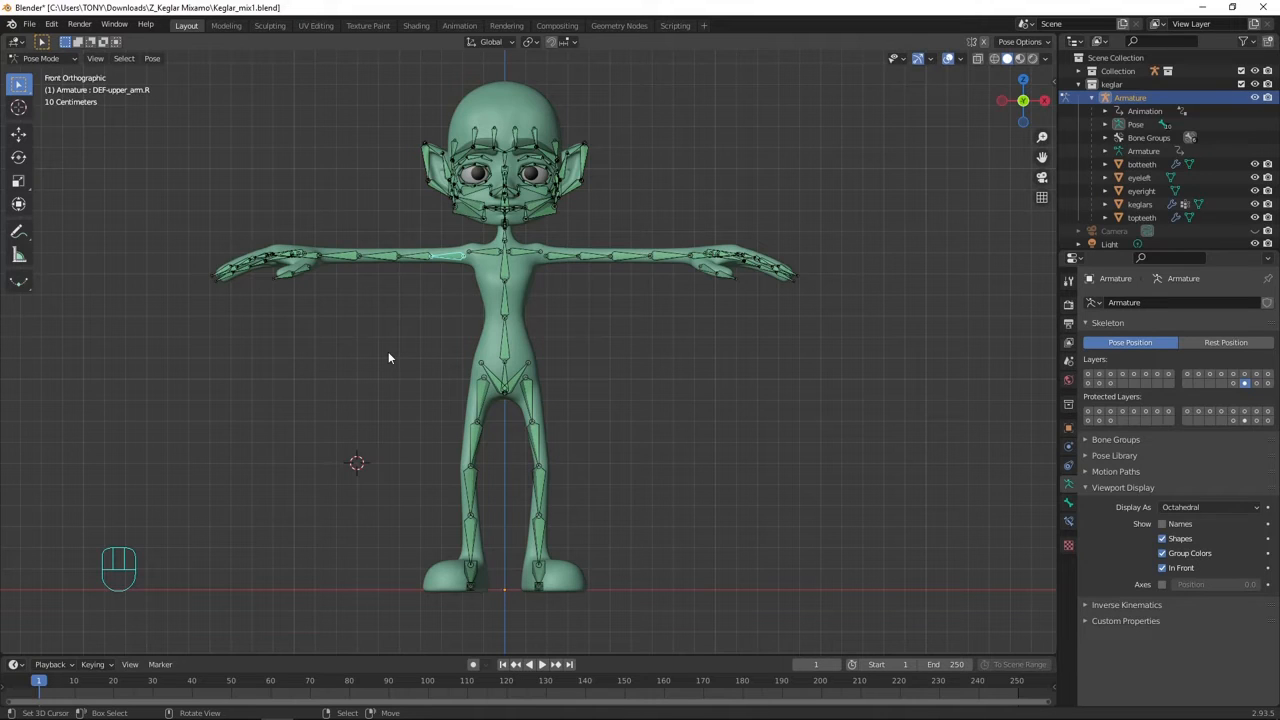
pyautogui.press('w')
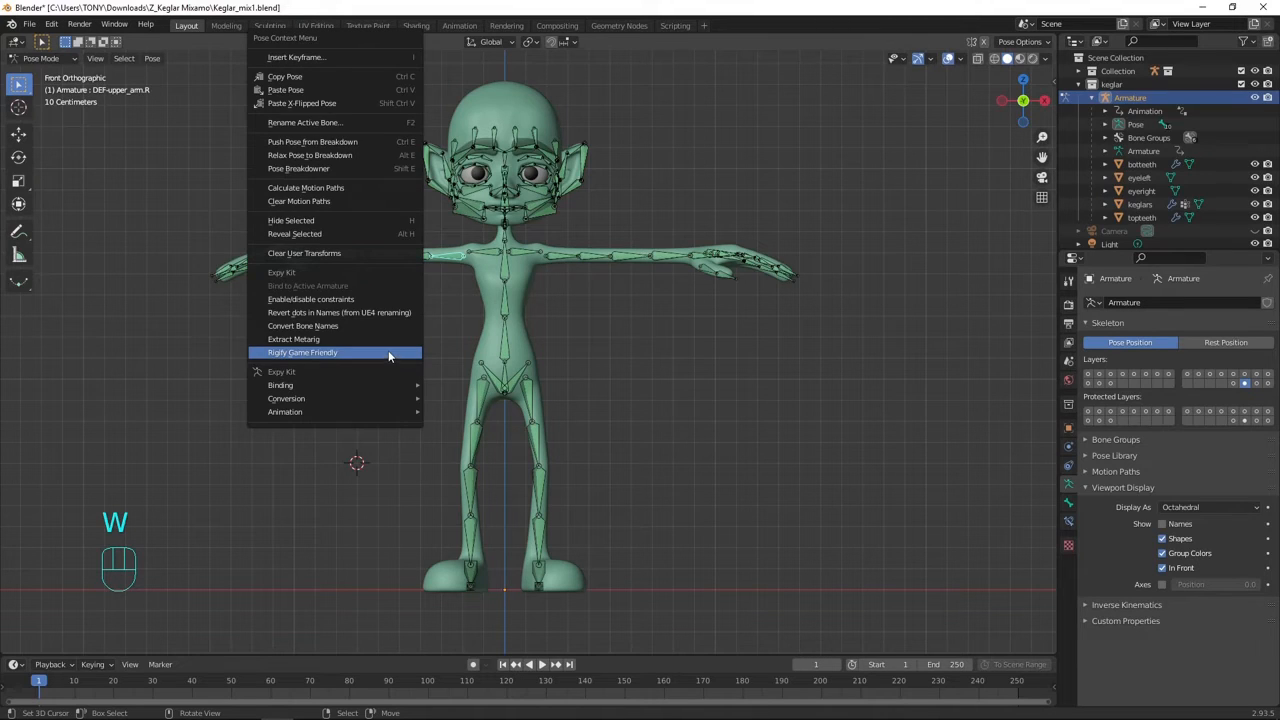
pyautogui.click(303, 326)
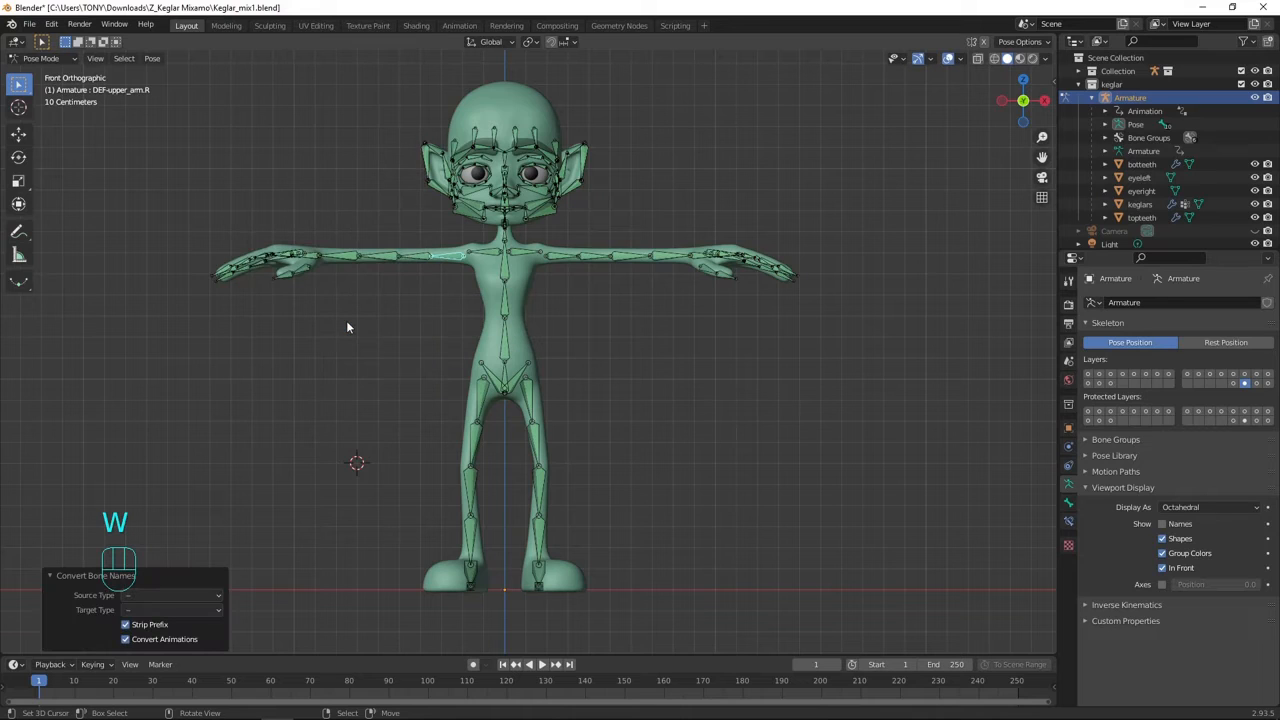
pyautogui.click(190, 594)
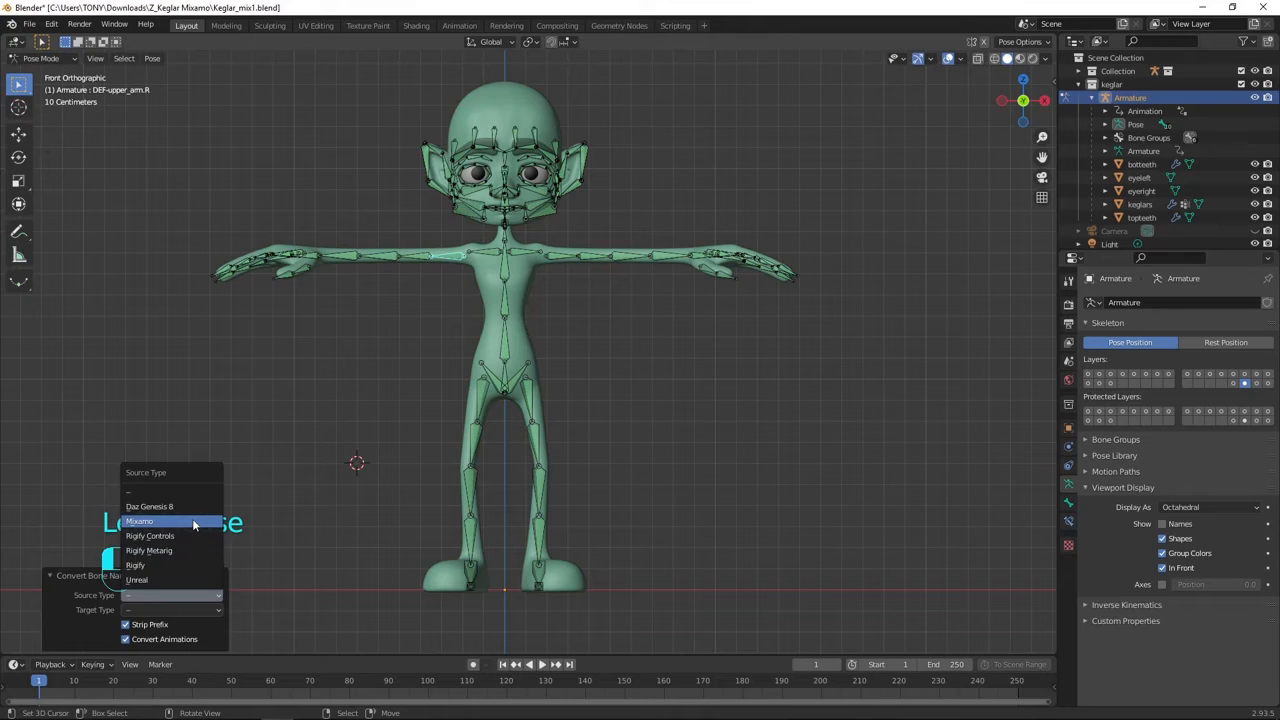
pyautogui.click(176, 566)
pyautogui.click(196, 608)
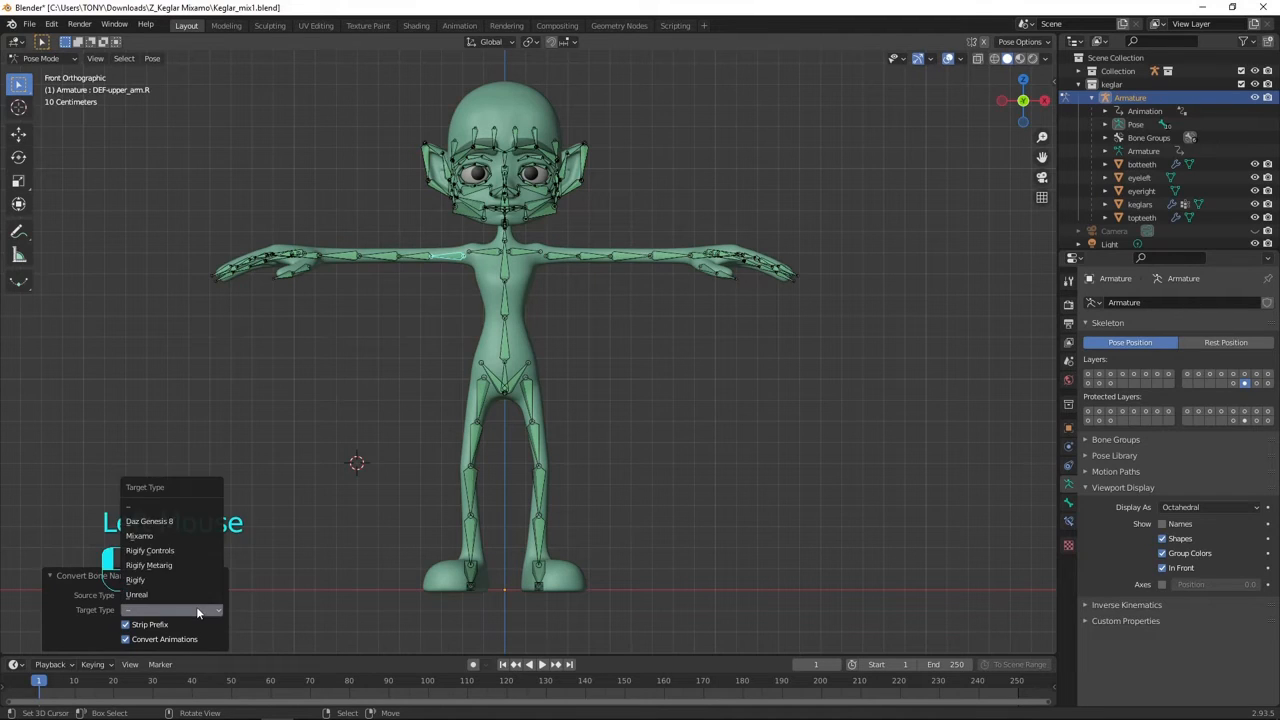
pyautogui.click(166, 537)
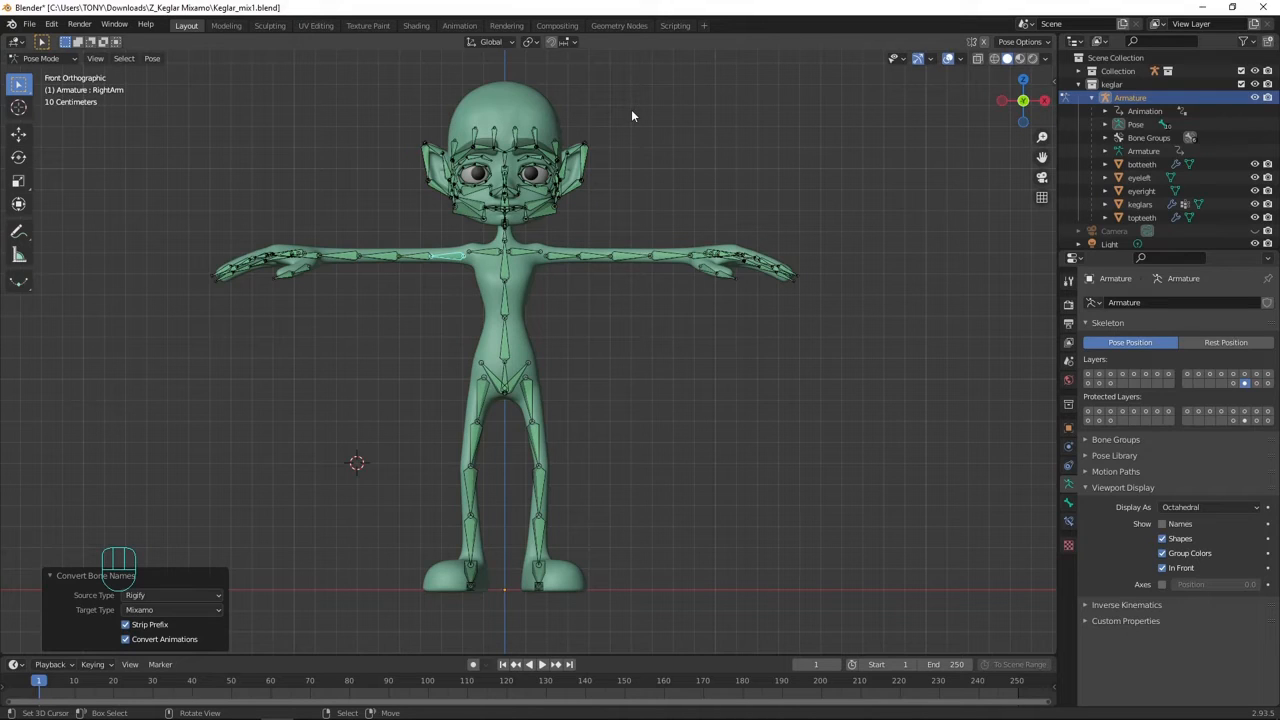
# - Switch the armature to Object Mode, add the character's body mesh to the selection, and start an FBX export
pyautogui.hotkey('ctrl', 'Tab')
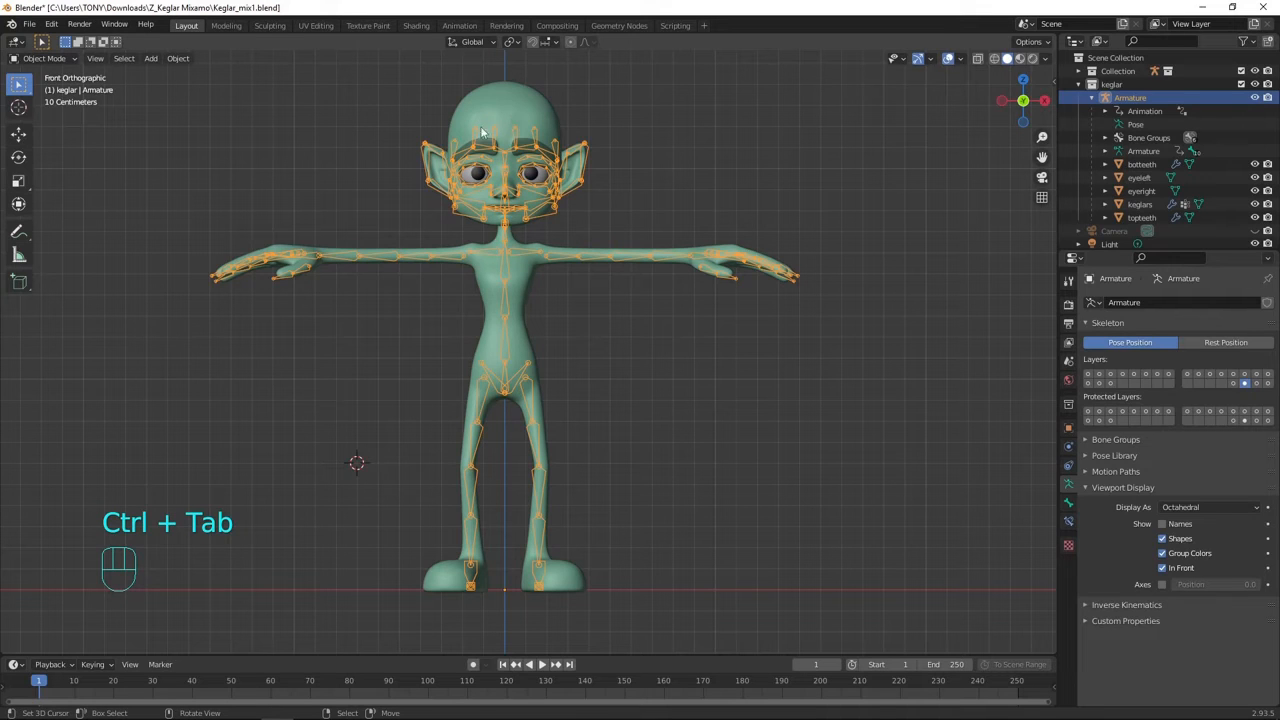
pyautogui.keyDown('shift'); pyautogui.rightClick(492, 94); pyautogui.keyUp('shift')
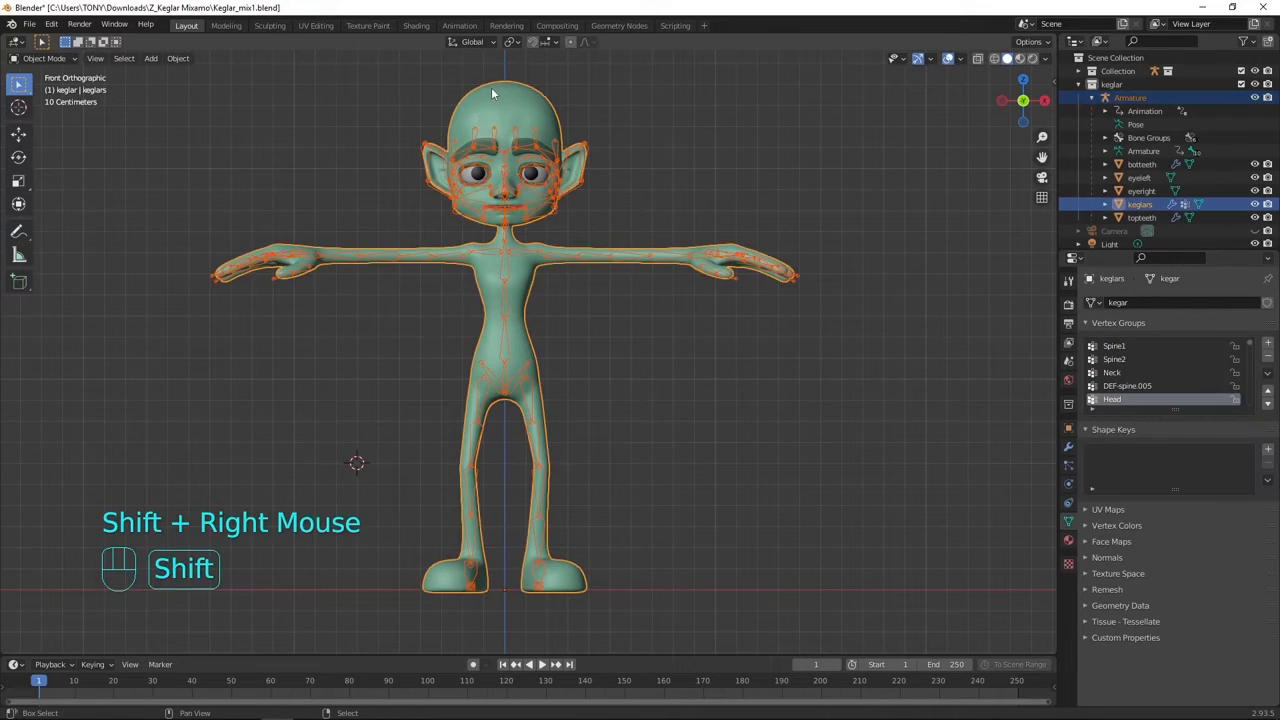
pyautogui.click(29, 24)
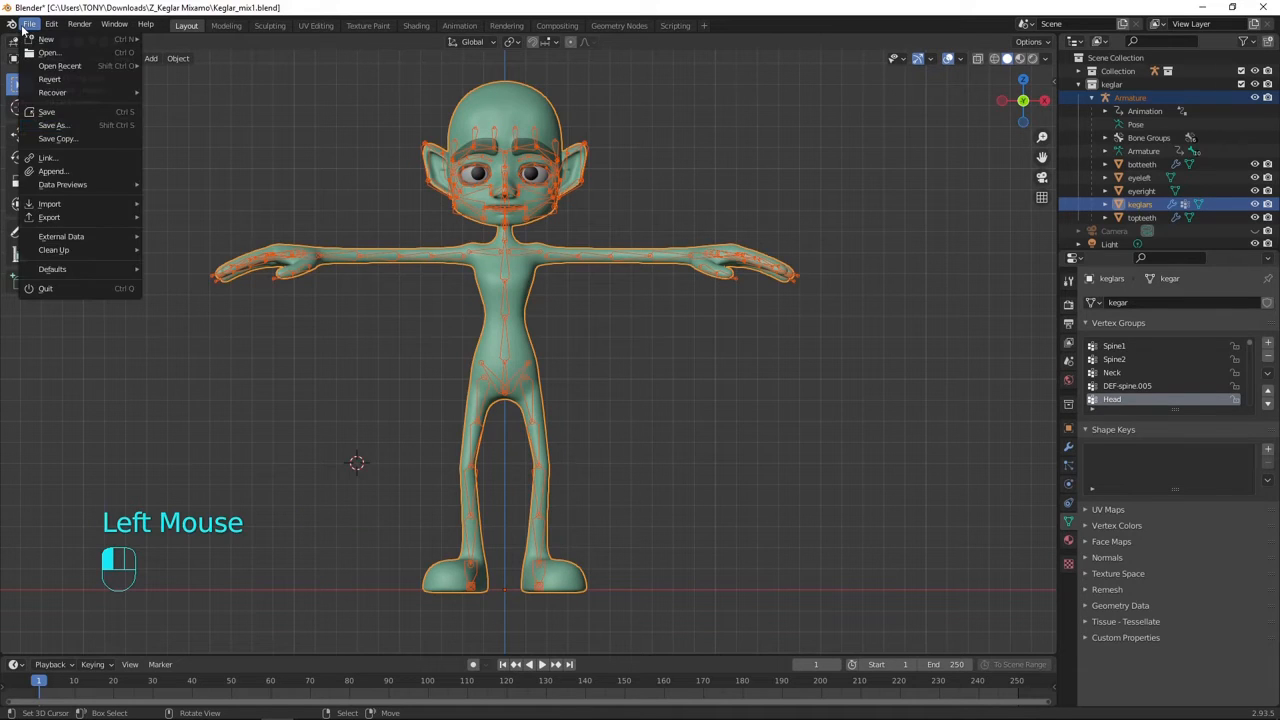
pyautogui.moveTo(64, 217)
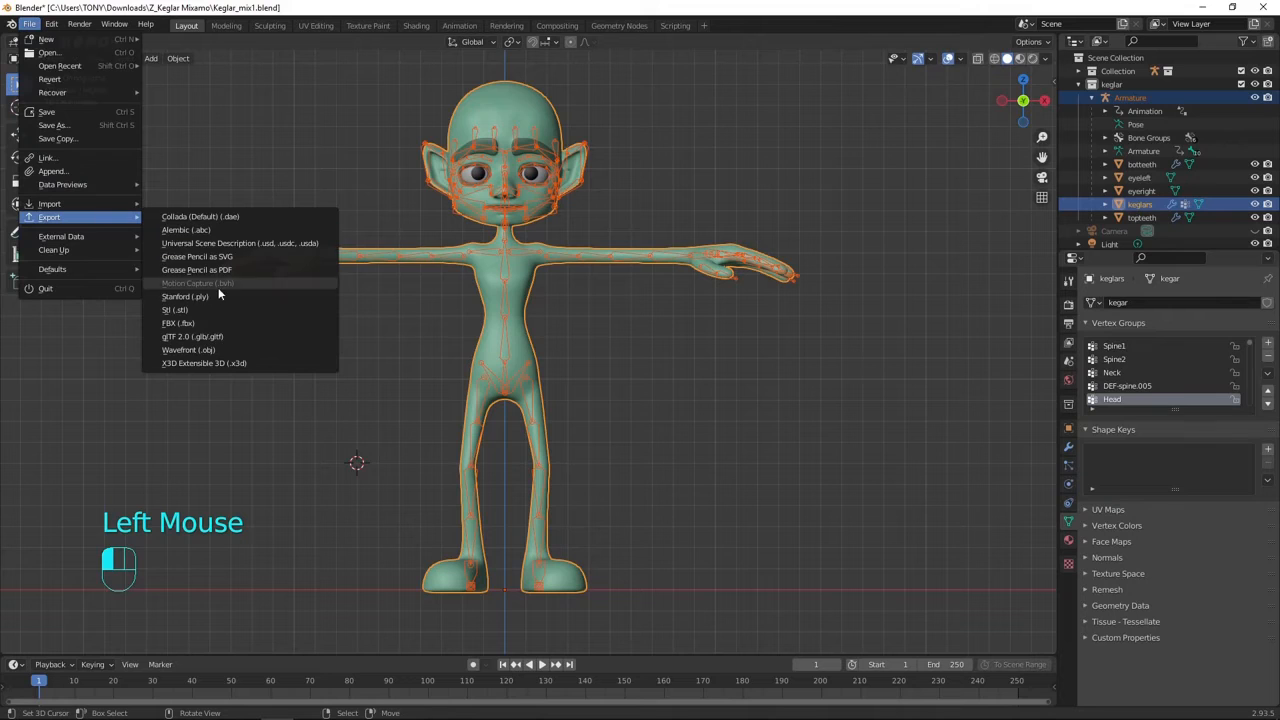
pyautogui.click(243, 325)
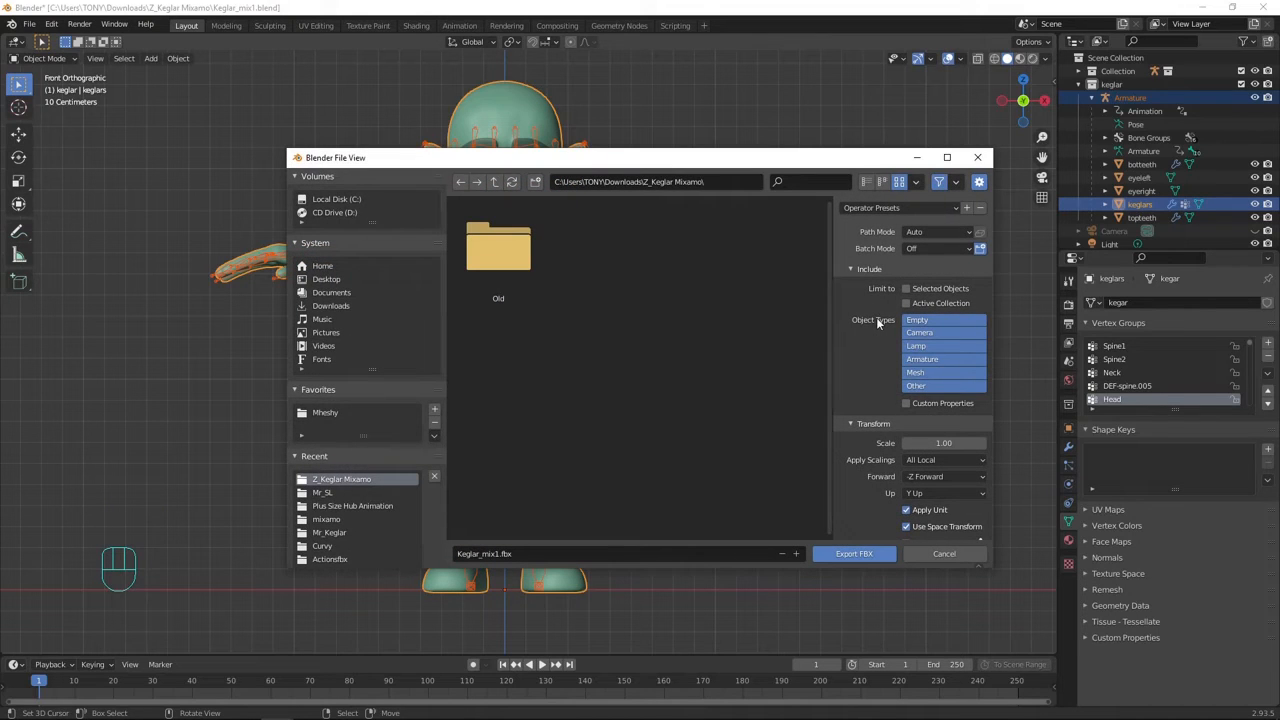
# - Set the FBX export to include only deform bones, without leaf bones and without baked animation
pyautogui.scroll(-3, 876, 317)
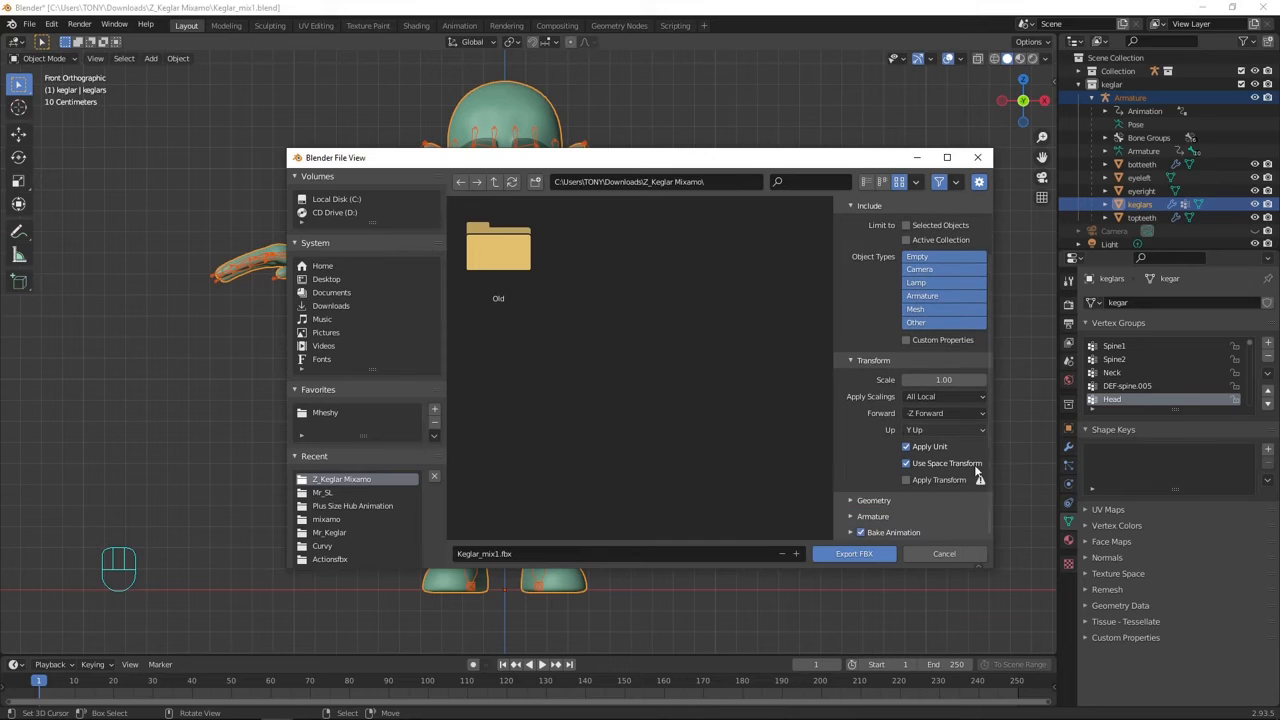
pyautogui.click(898, 515)
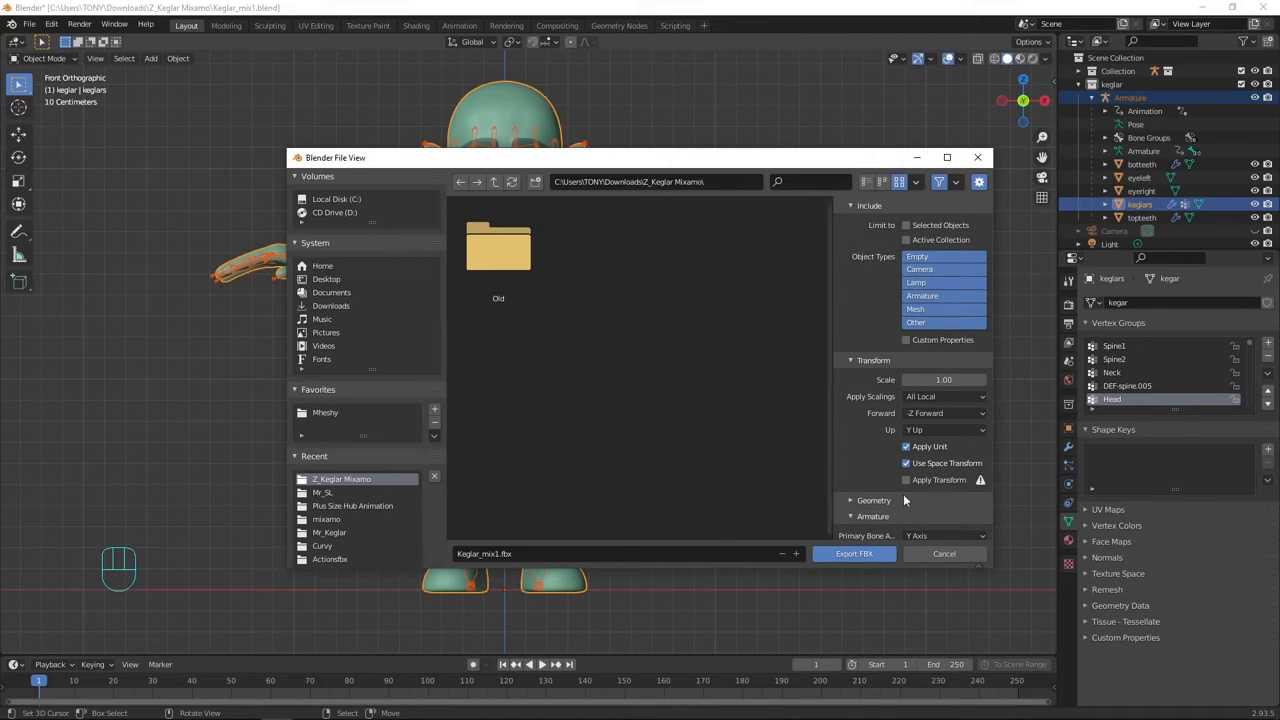
pyautogui.scroll(-4, 905, 500)
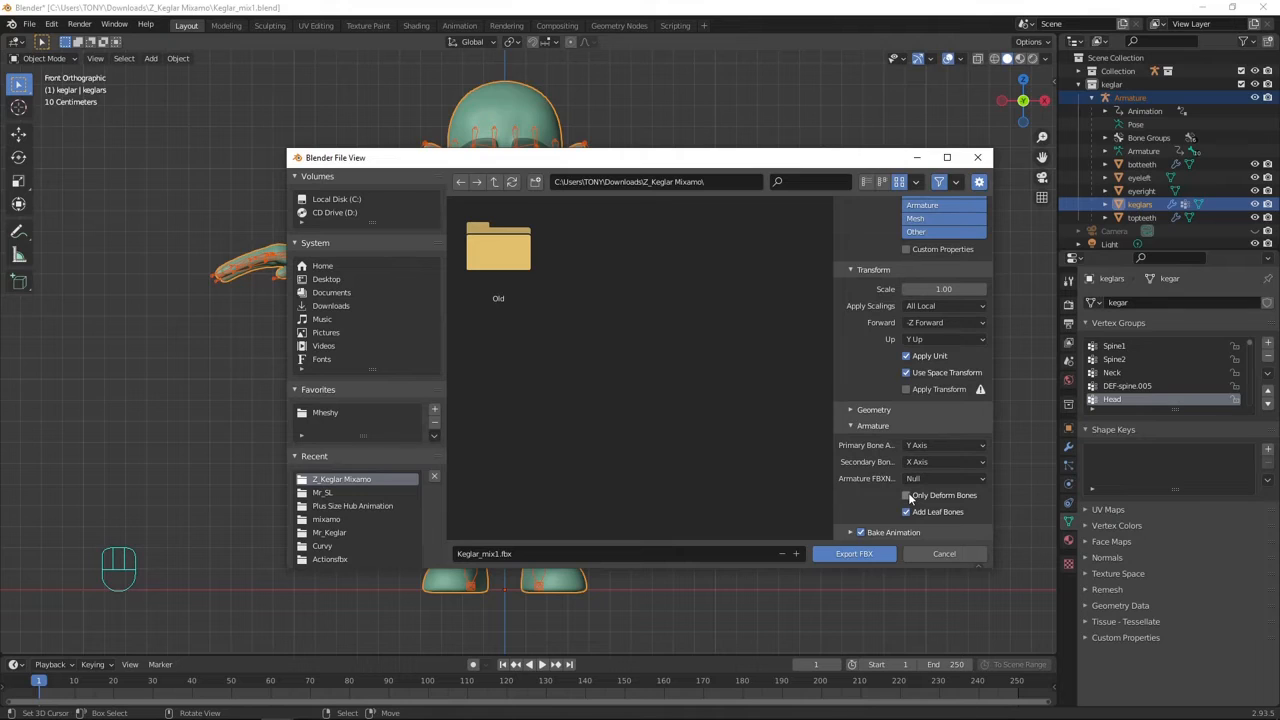
pyautogui.click(909, 496)
pyautogui.click(907, 511)
pyautogui.click(861, 533)
# - Limit the exported object types to Armature and Mesh, and export the character as Keglar_mix1.fbx
pyautogui.scroll(5, 935, 459)
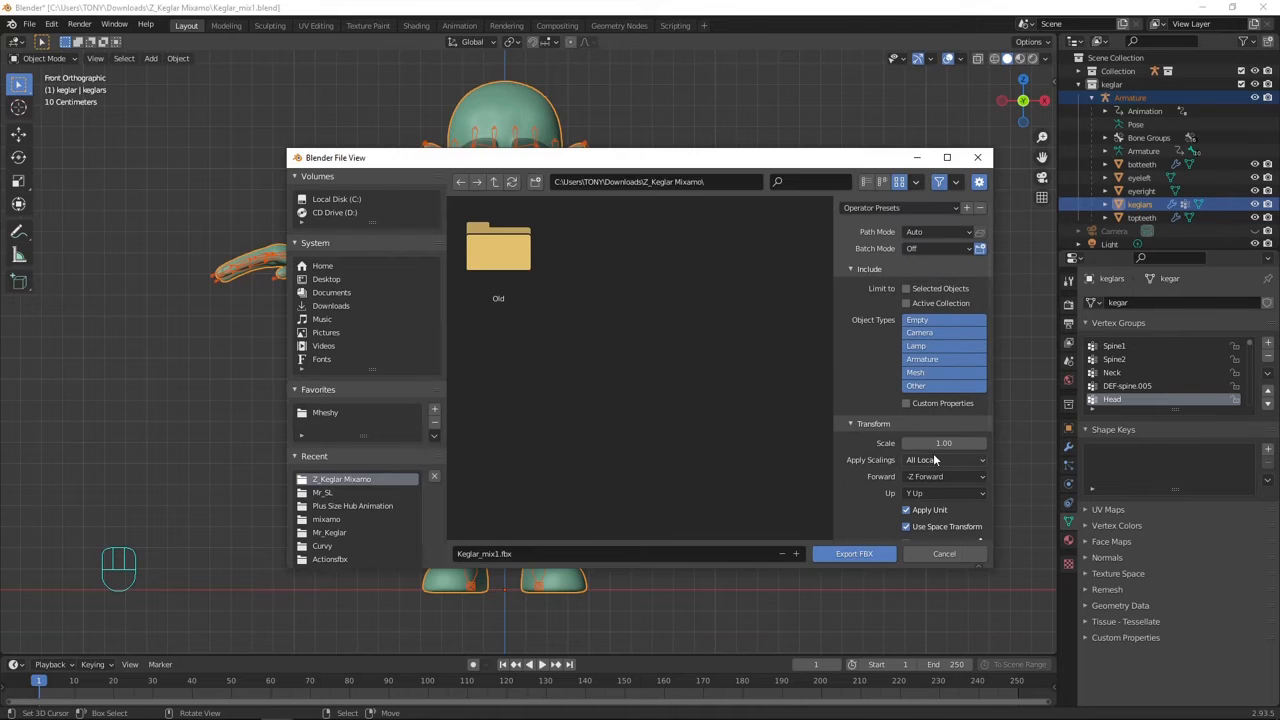
pyautogui.click(928, 359)
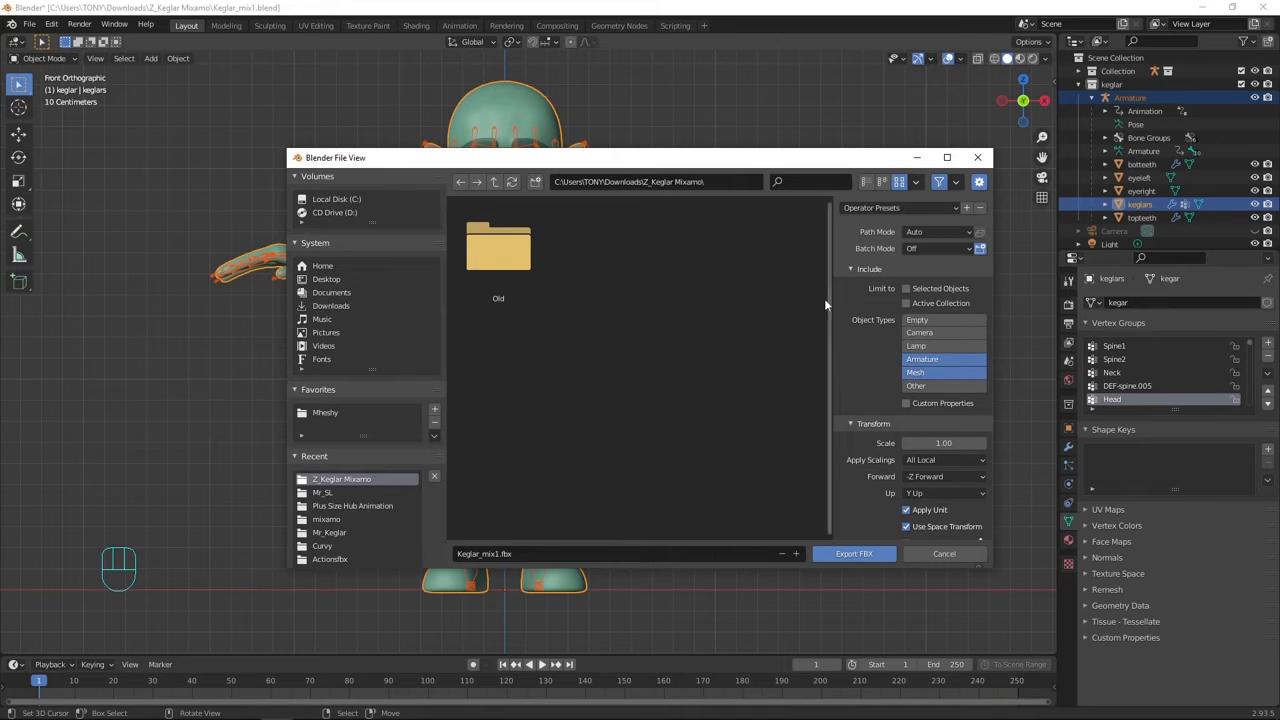
pyautogui.click(830, 555)
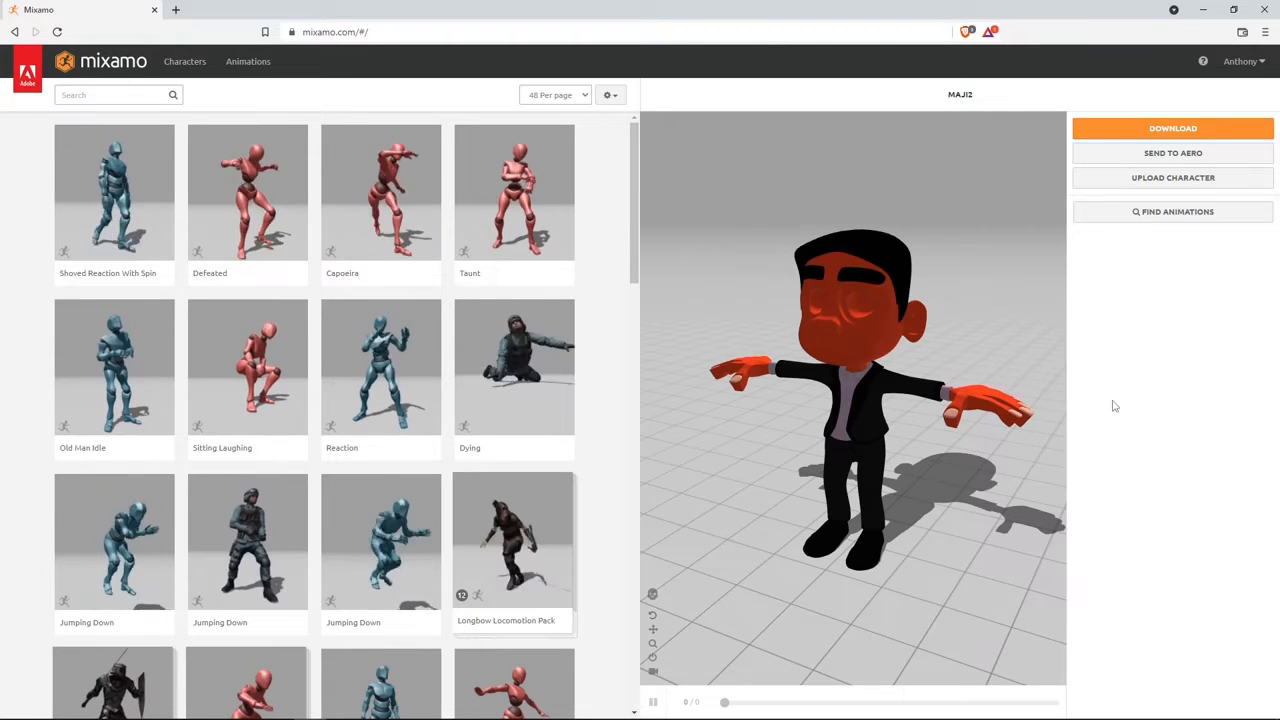
# - On the Mixamo website, upload Keglar_mix1.fbx from the Z_Keglar Mixamo folder and accept it as the new character
pyautogui.click(1181, 178)
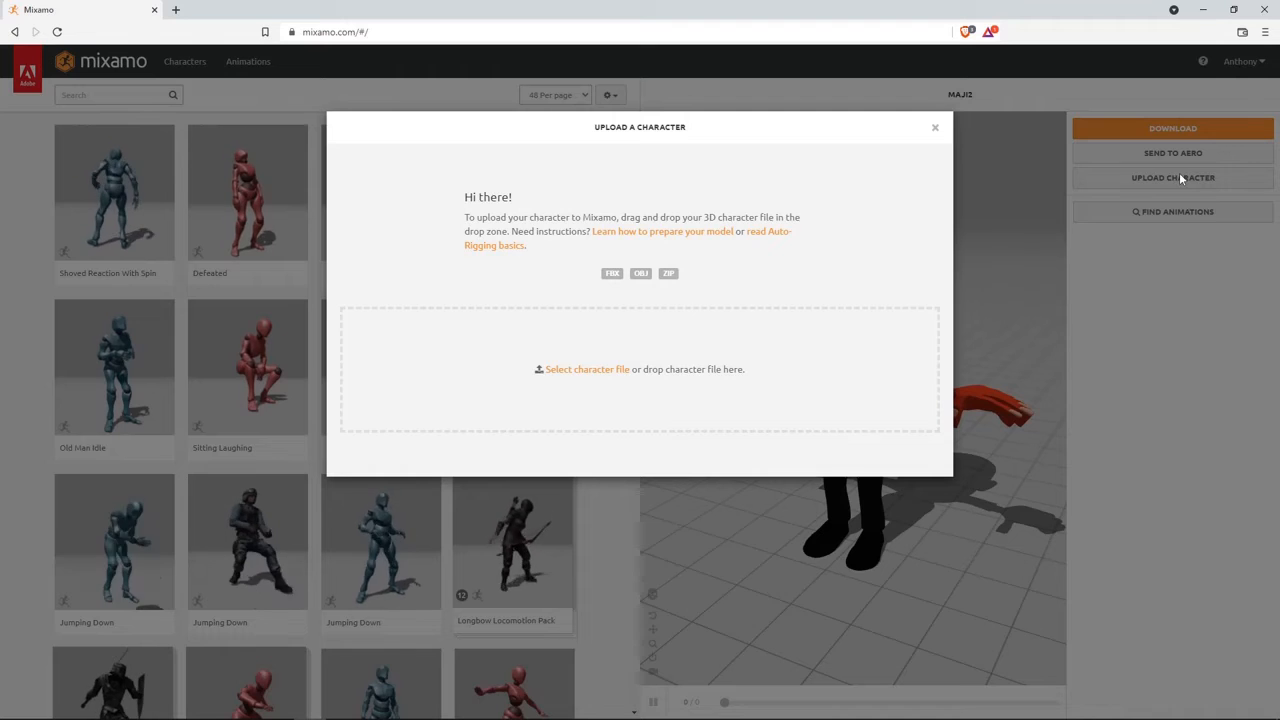
pyautogui.moveTo(513, 716)
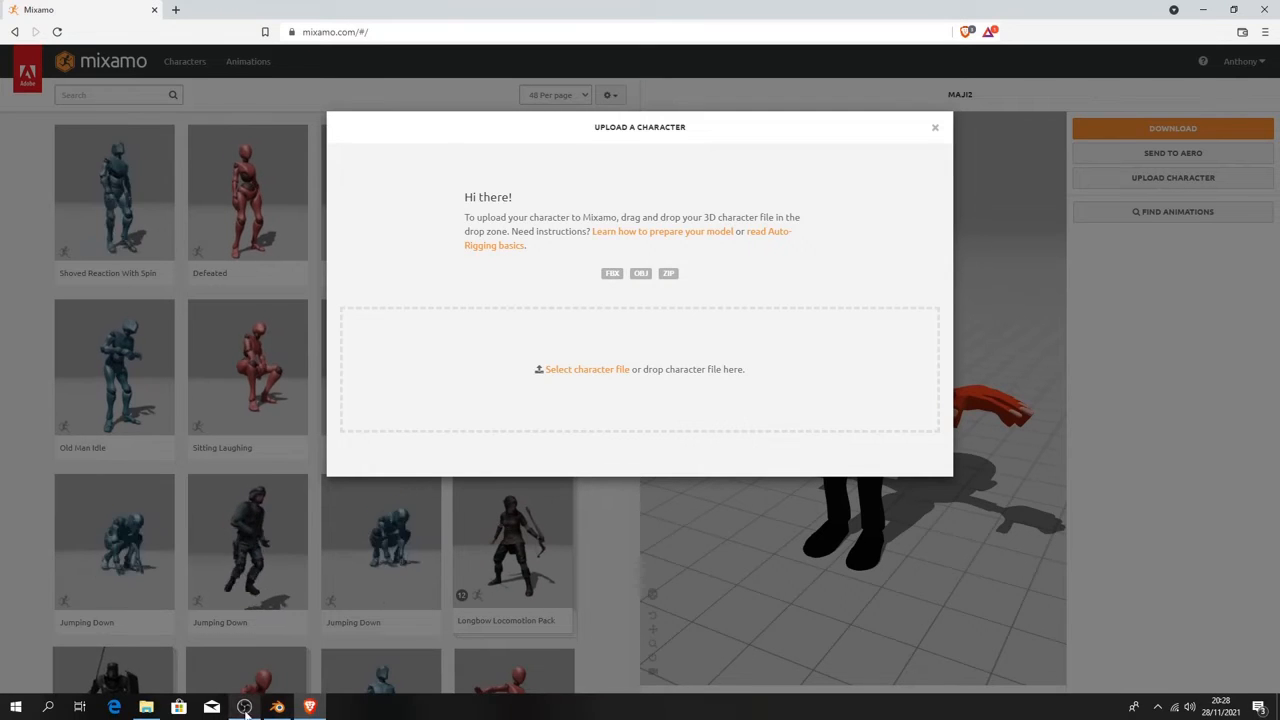
pyautogui.click(152, 709)
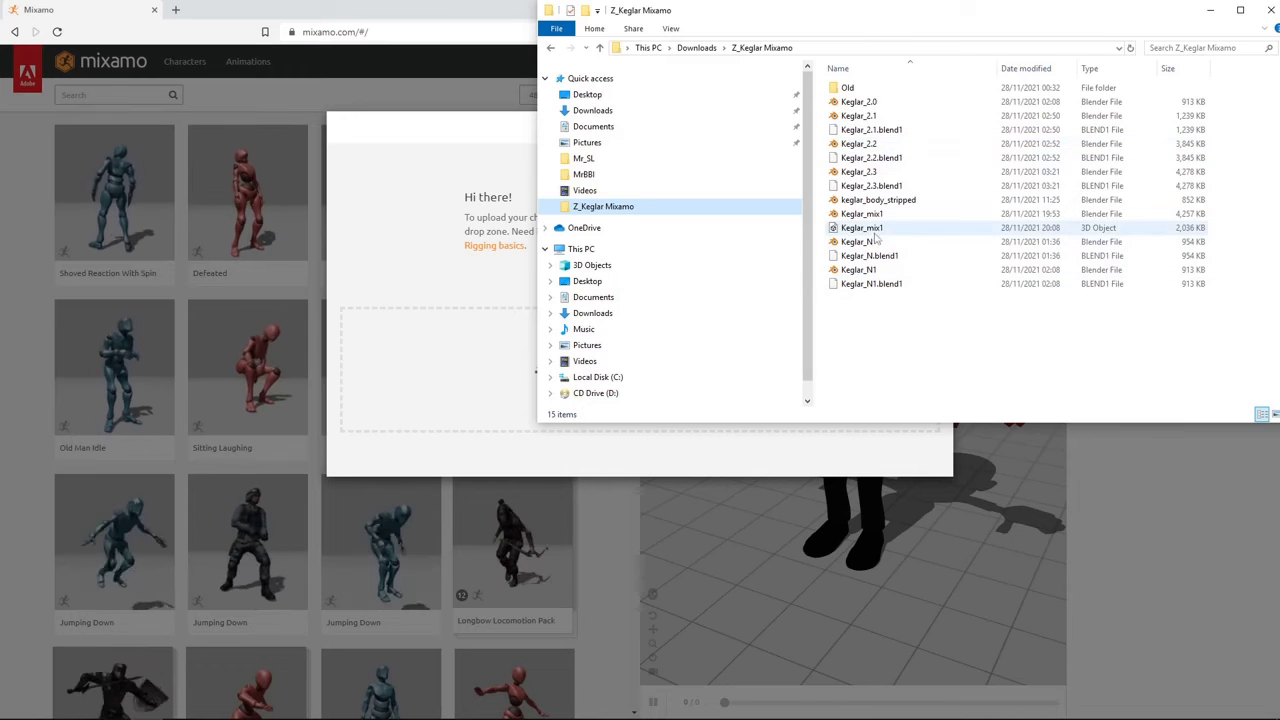
pyautogui.moveTo(876, 232); pyautogui.dragTo(450, 370)
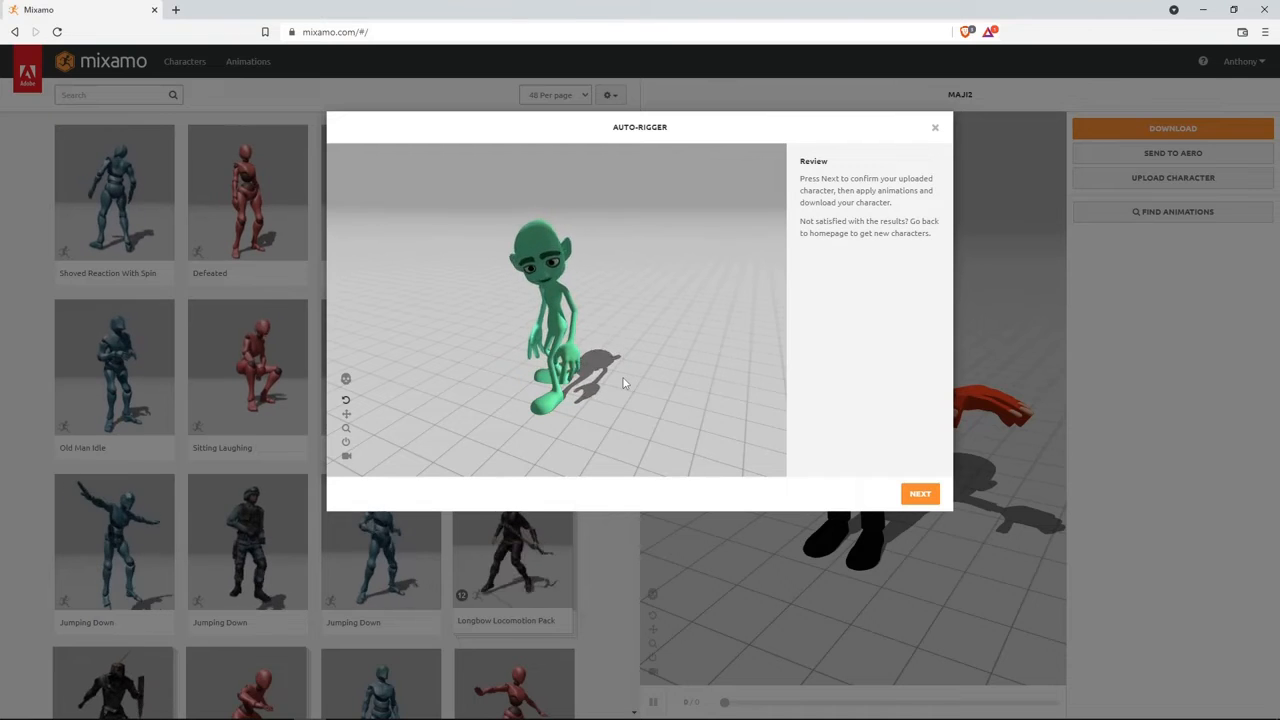
pyautogui.click(919, 495)
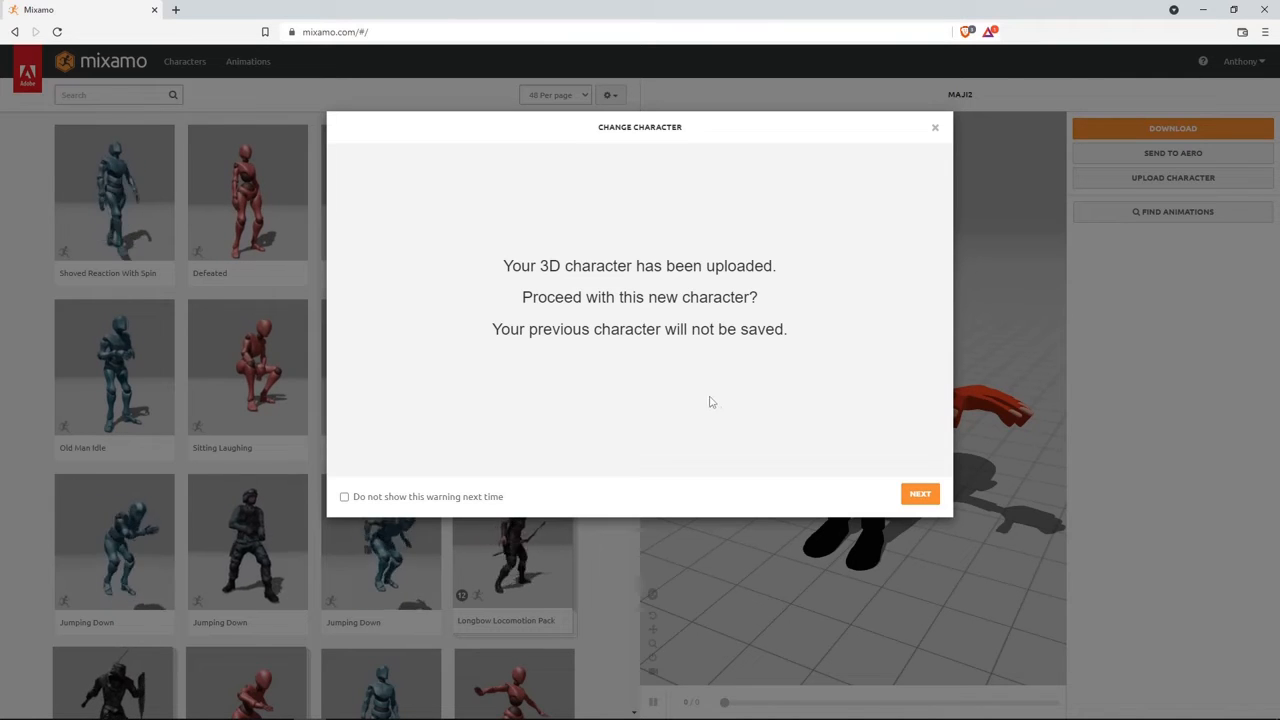
pyautogui.click(918, 496)
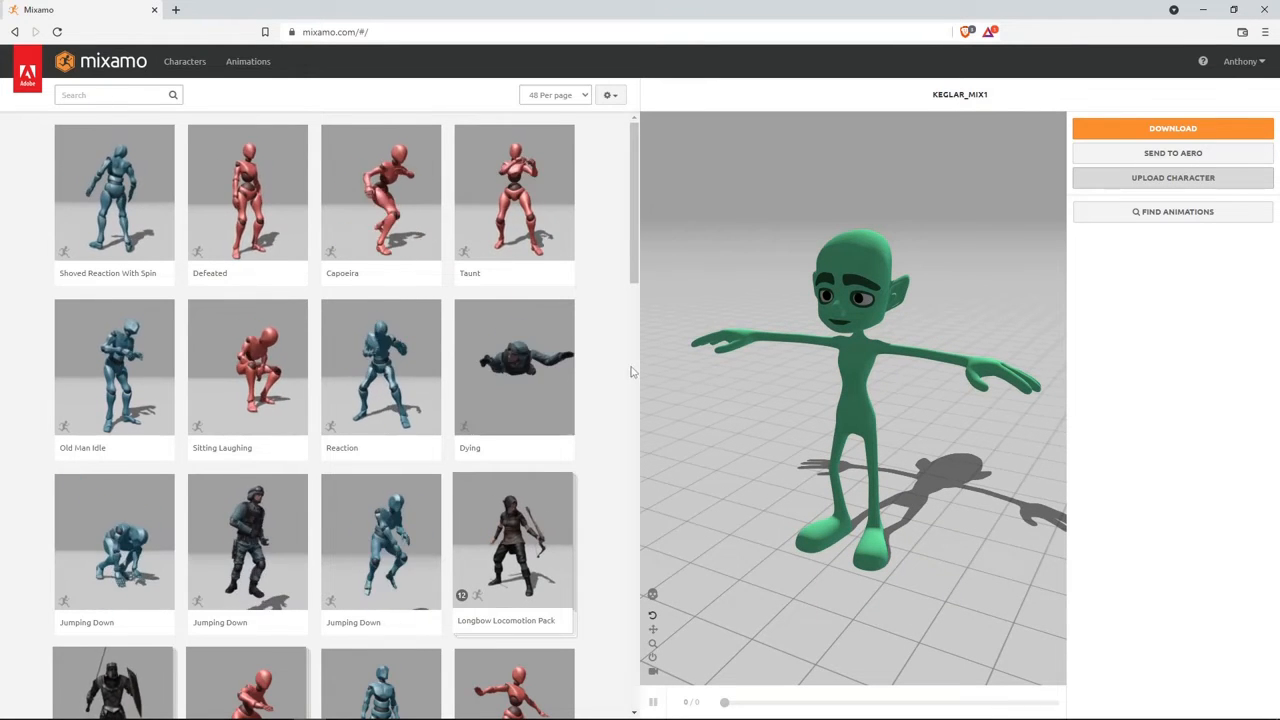
# - Apply the Hip Hop Dancing animation to the uploaded character and set Character Arm-Space to 44
pyautogui.scroll(-3, 633, 300)
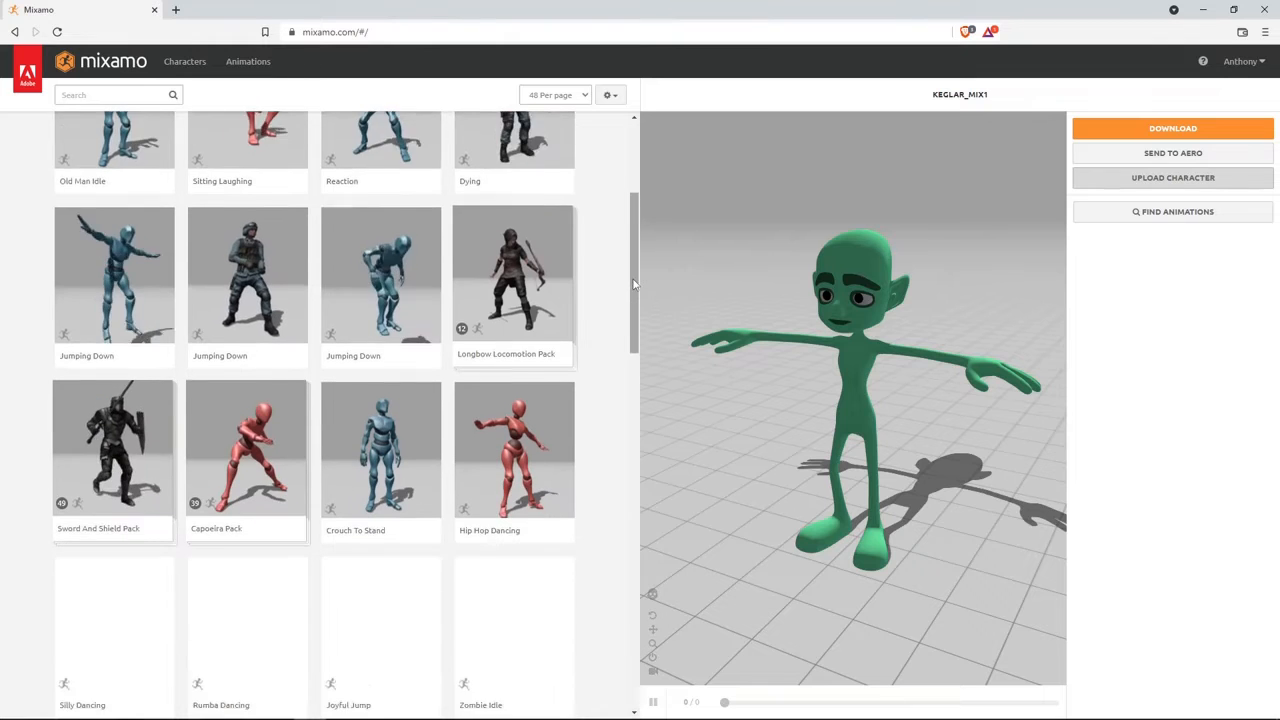
pyautogui.scroll(-2, 633, 285)
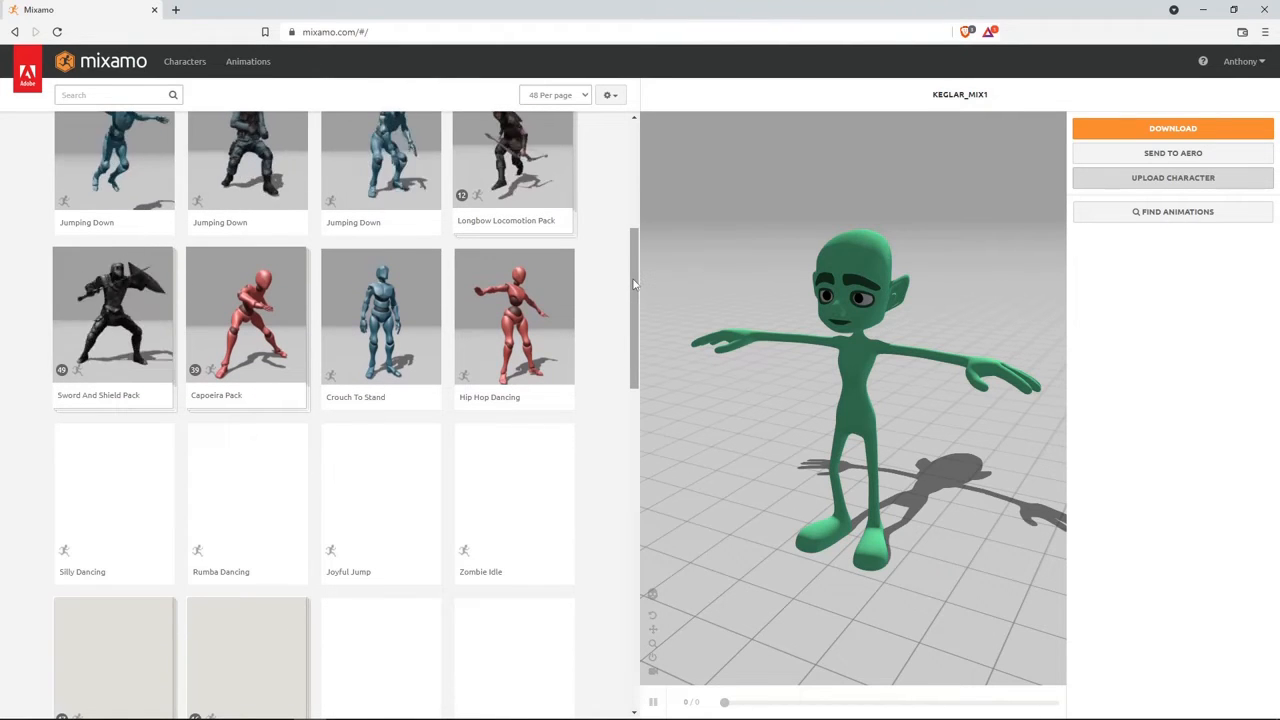
pyautogui.click(498, 330)
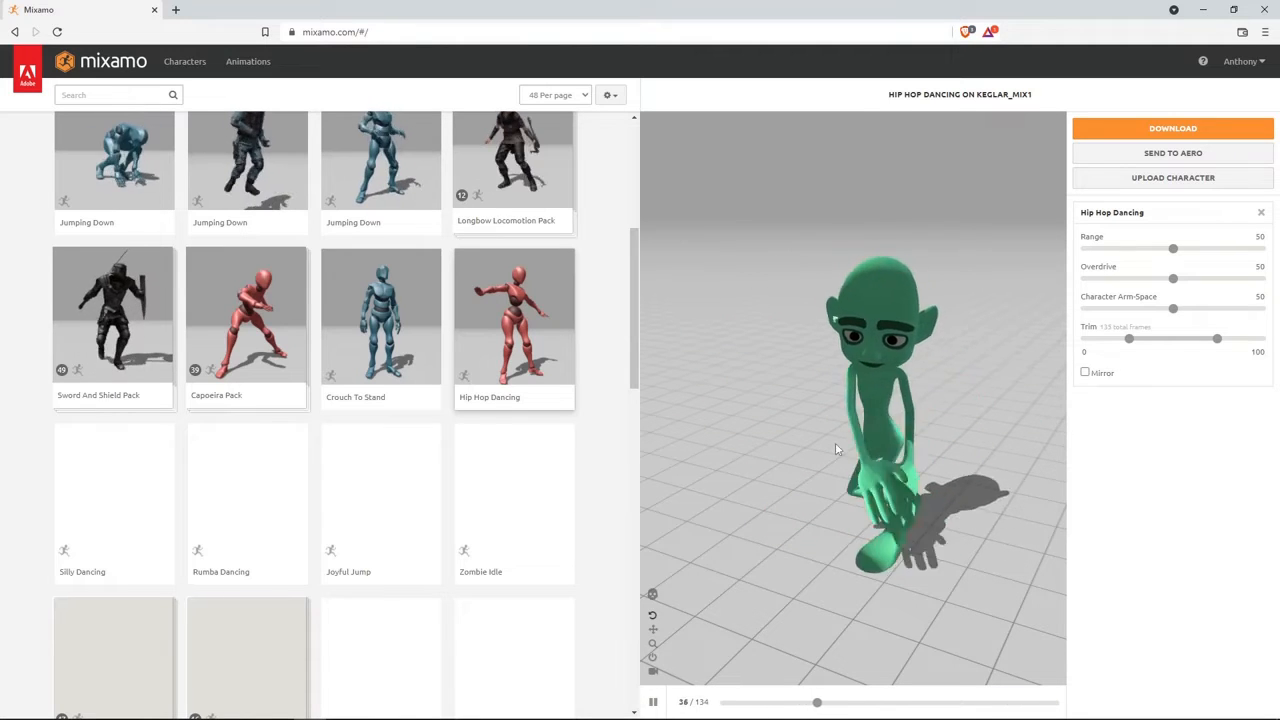
pyautogui.moveTo(1174, 309); pyautogui.dragTo(1159, 313)
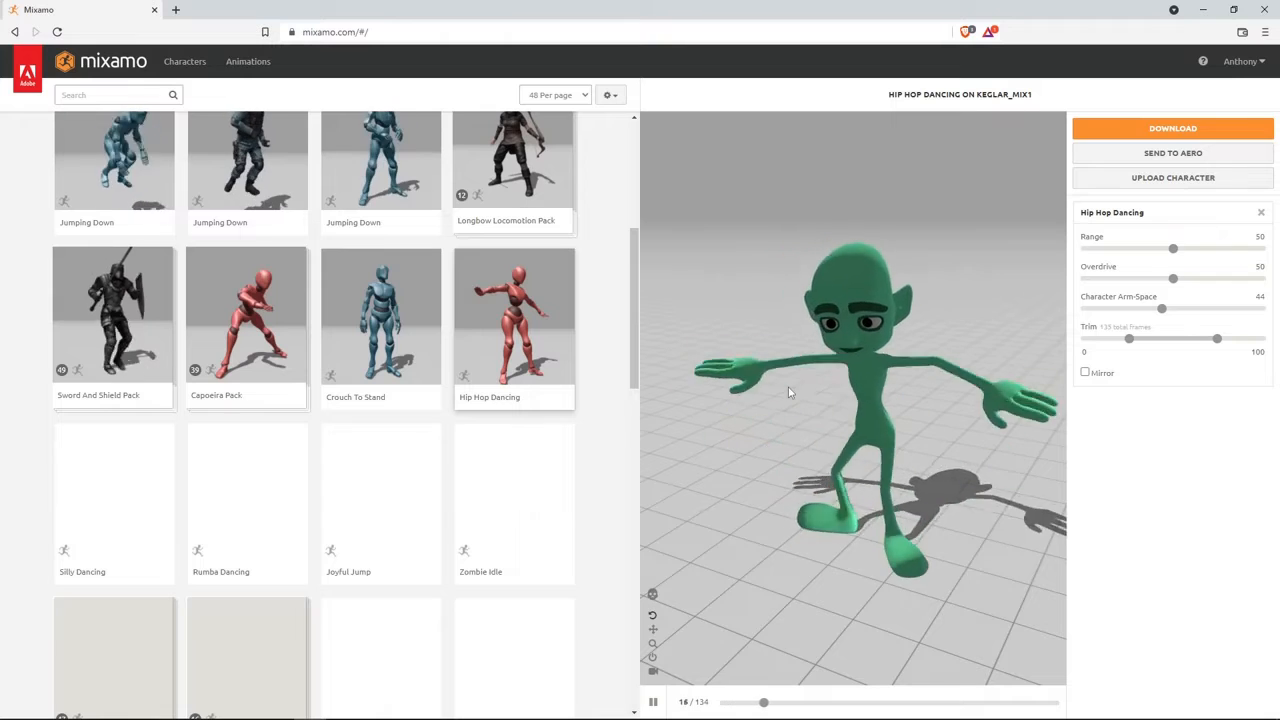
# - Download the Hip Hop Dancing animation as FBX Binary with skin at 24 frames per second
pyautogui.click(1169, 129)
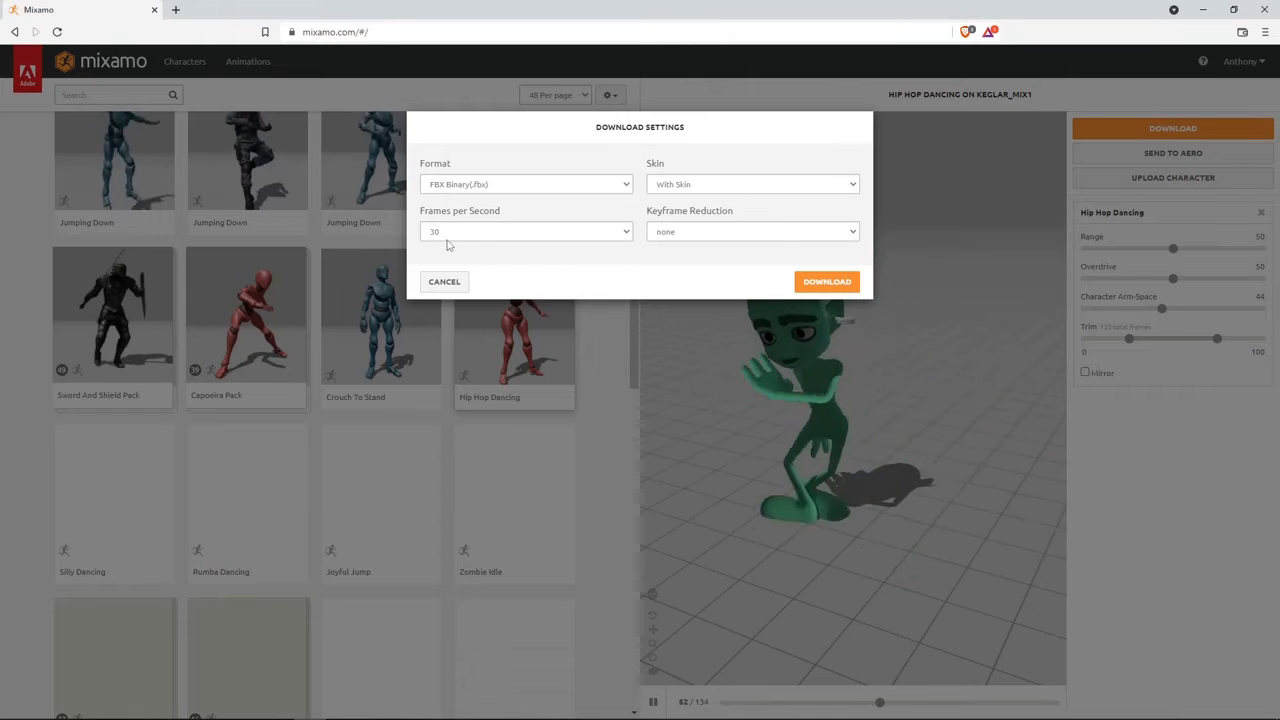
pyautogui.click(605, 236)
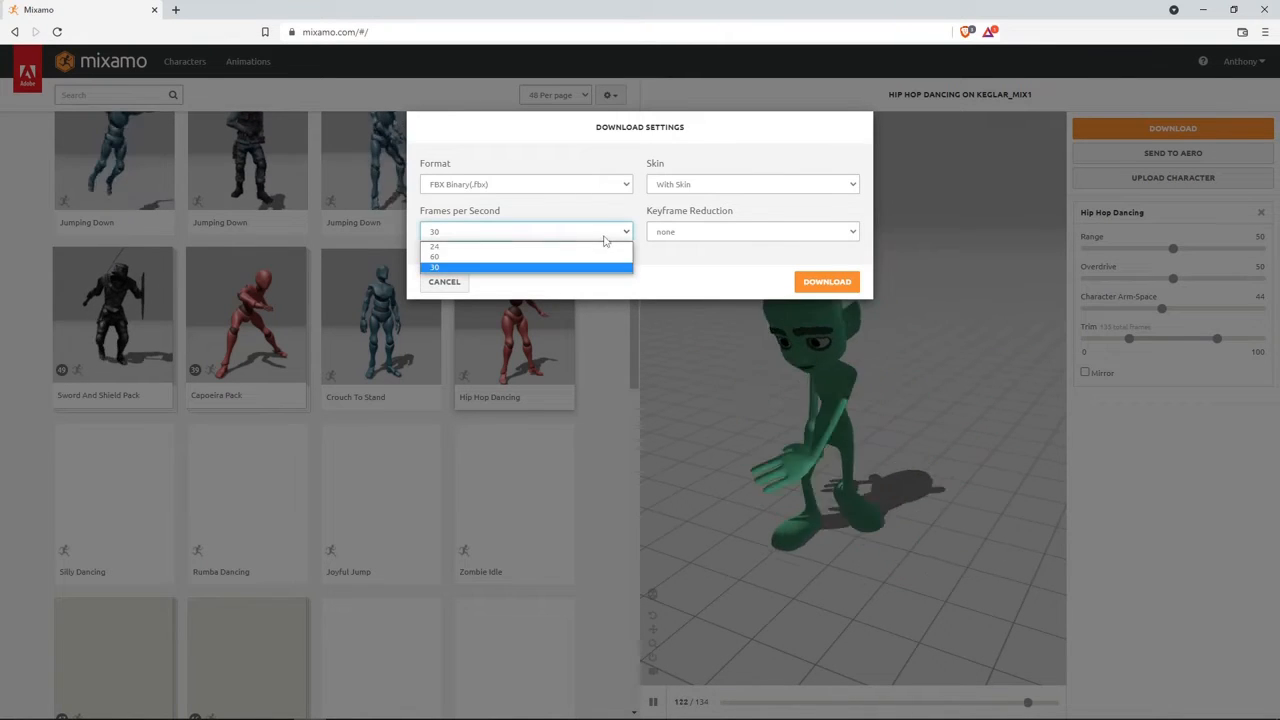
pyautogui.click(443, 248)
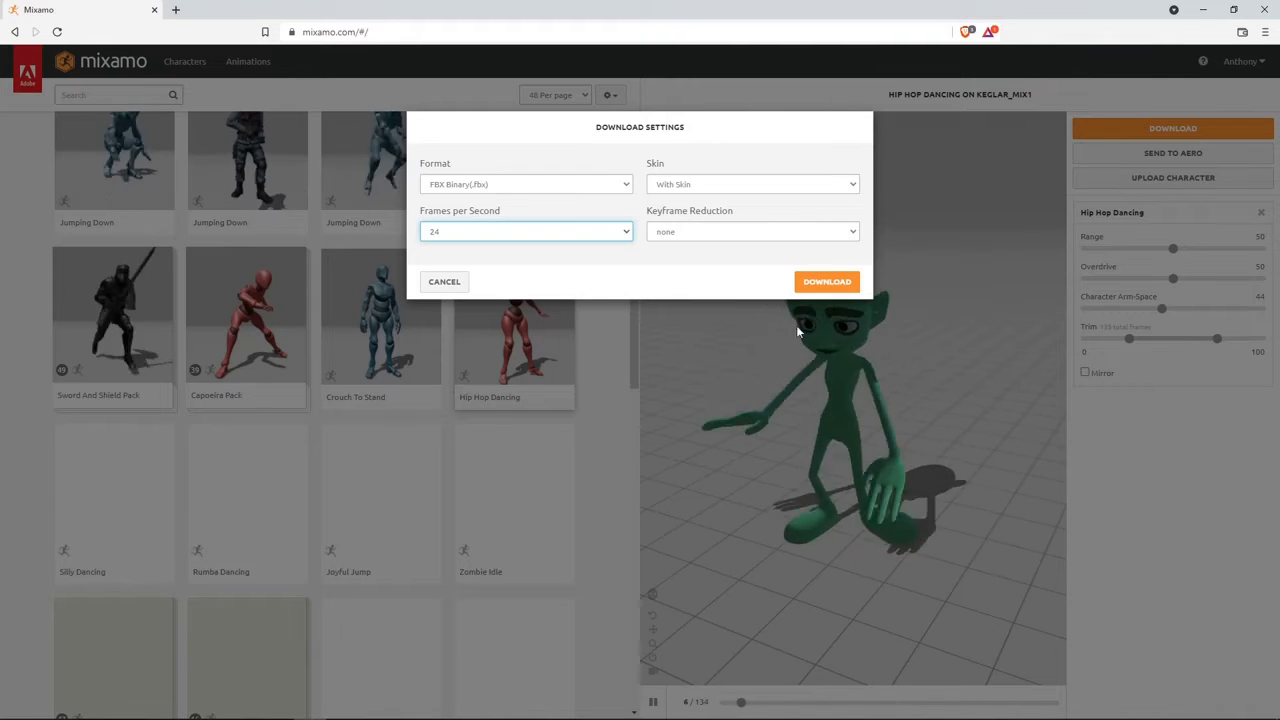
pyautogui.click(835, 286)
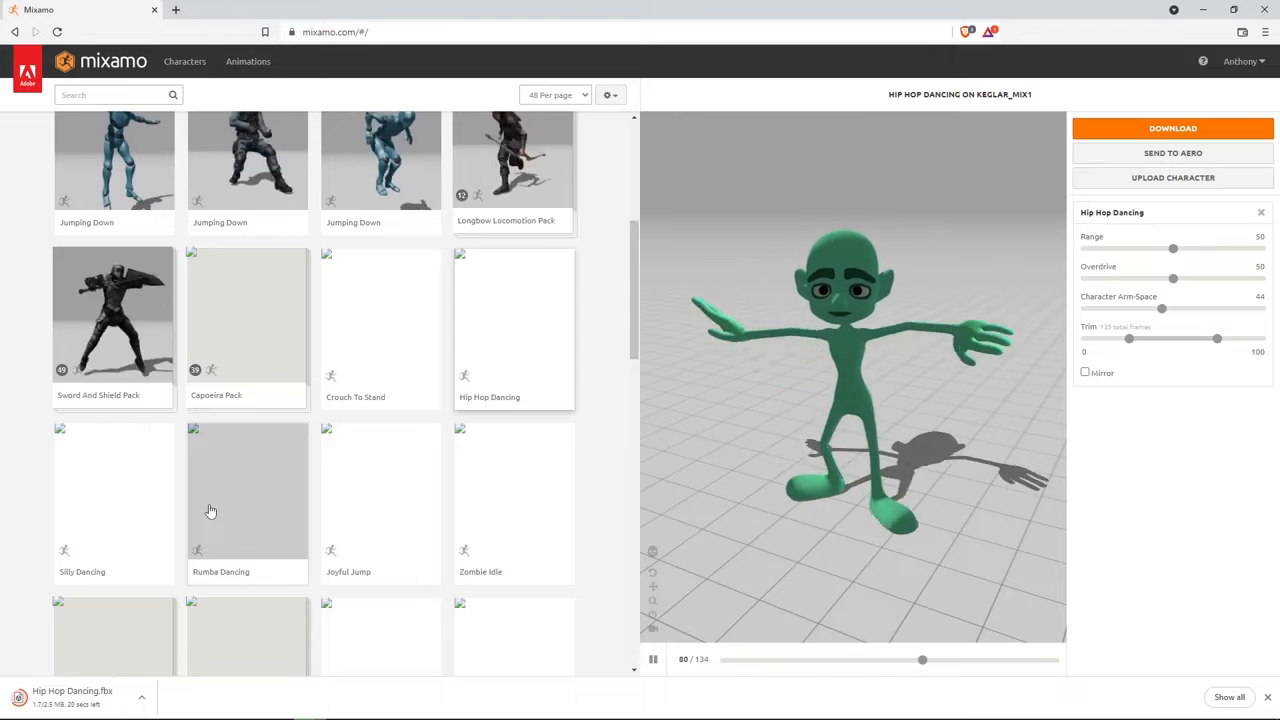
pyautogui.scroll(-2, 609, 474)
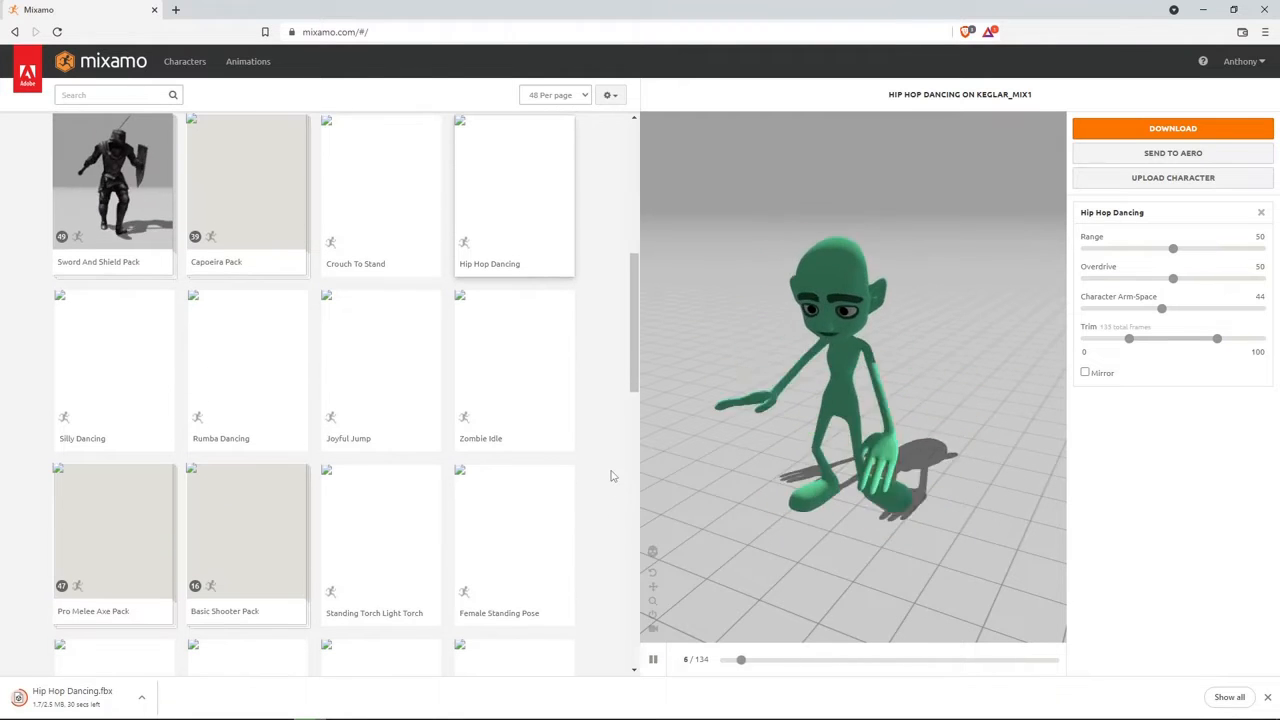
pyautogui.scroll(1, 613, 476)
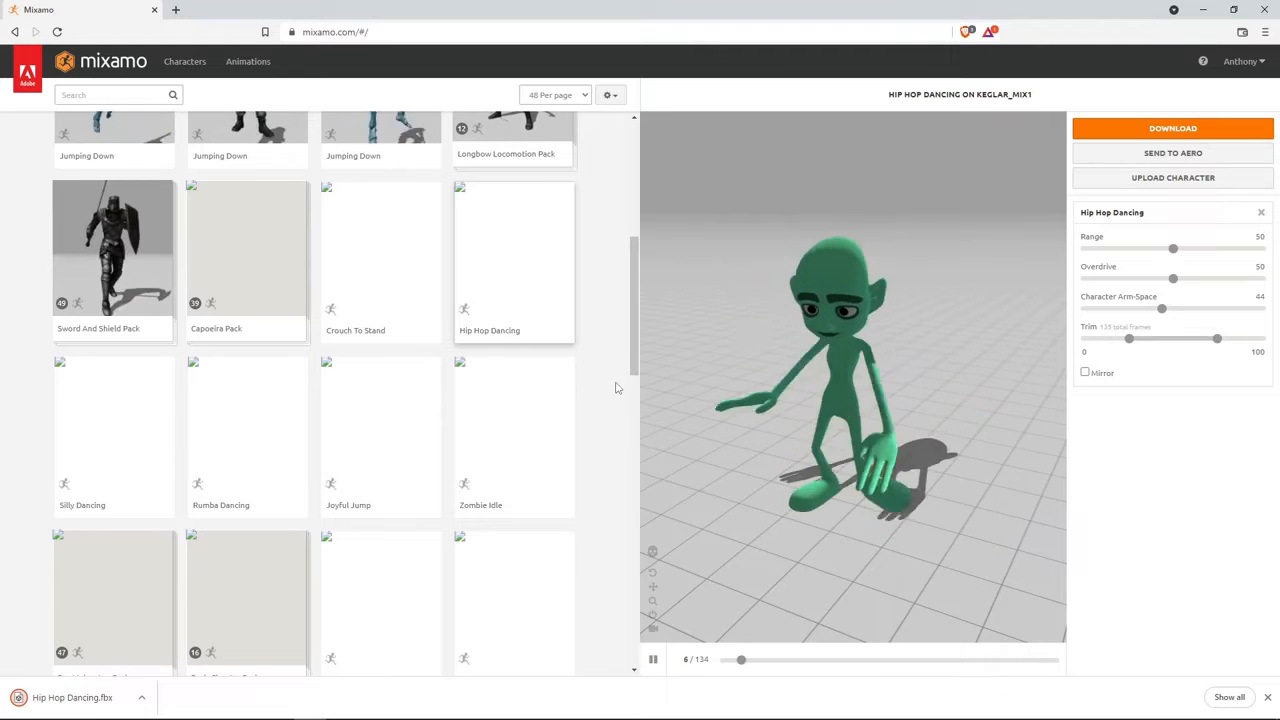
# - Switch to Blender and import Hip Hop Dancing.fbx into the scene with the original character rig
pyautogui.hotkey('alt', 'Tab')
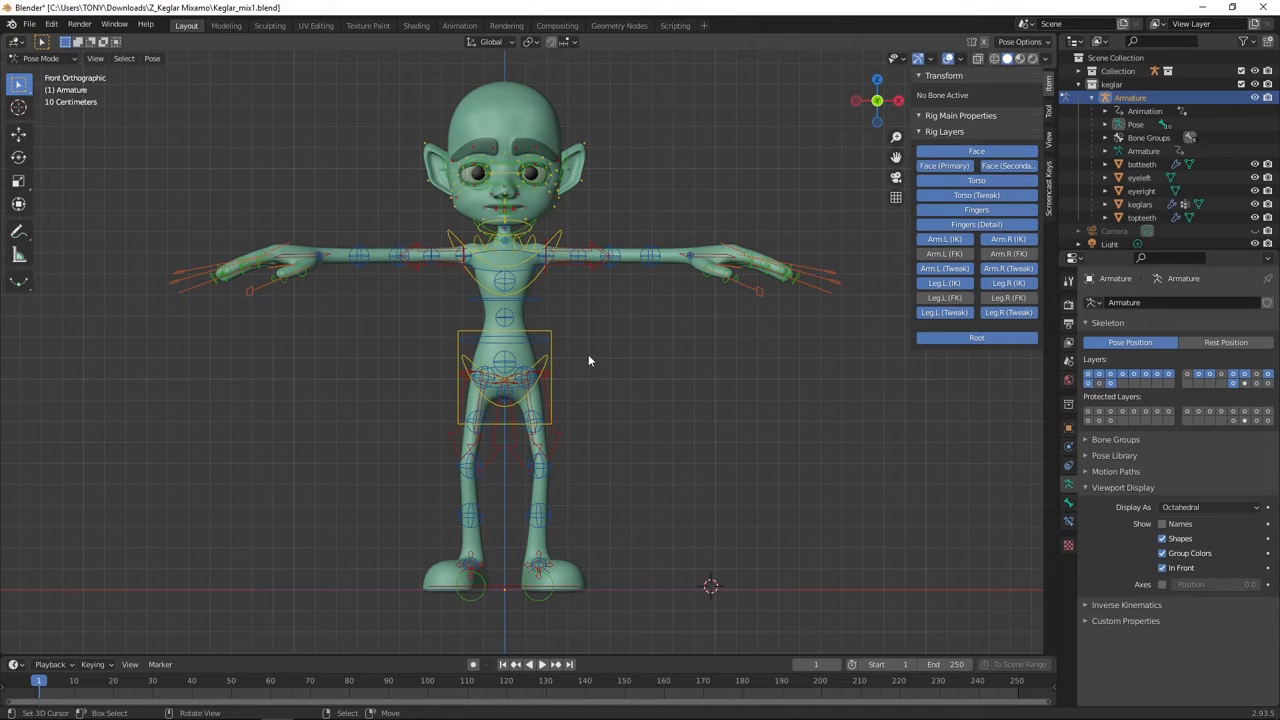
pyautogui.click(29, 24)
pyautogui.moveTo(71, 209)
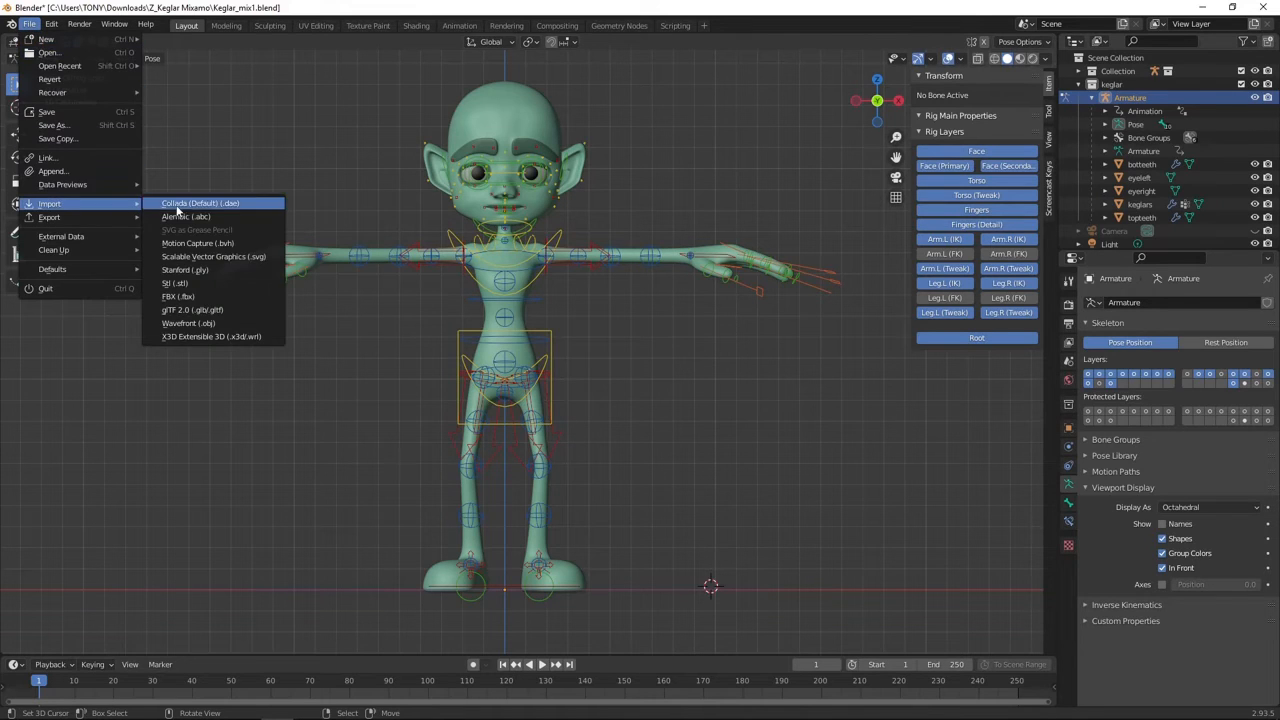
pyautogui.click(236, 297)
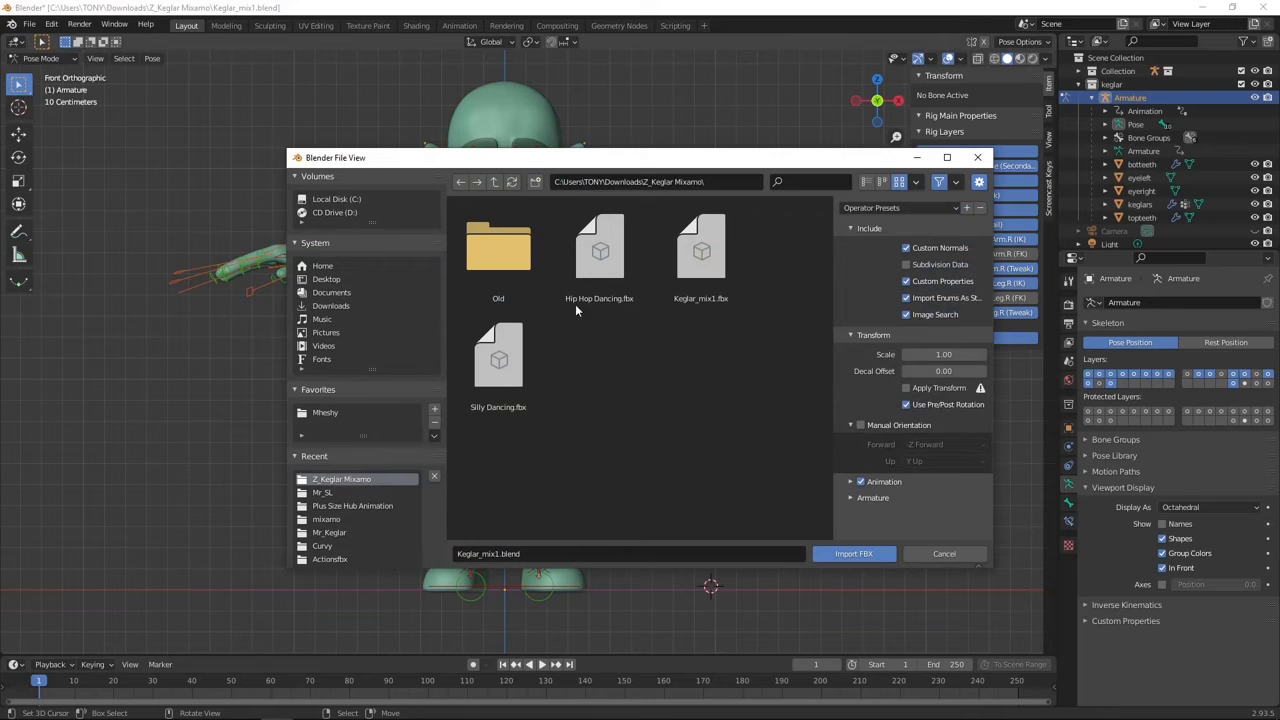
pyautogui.click(600, 253)
pyautogui.click(876, 555)
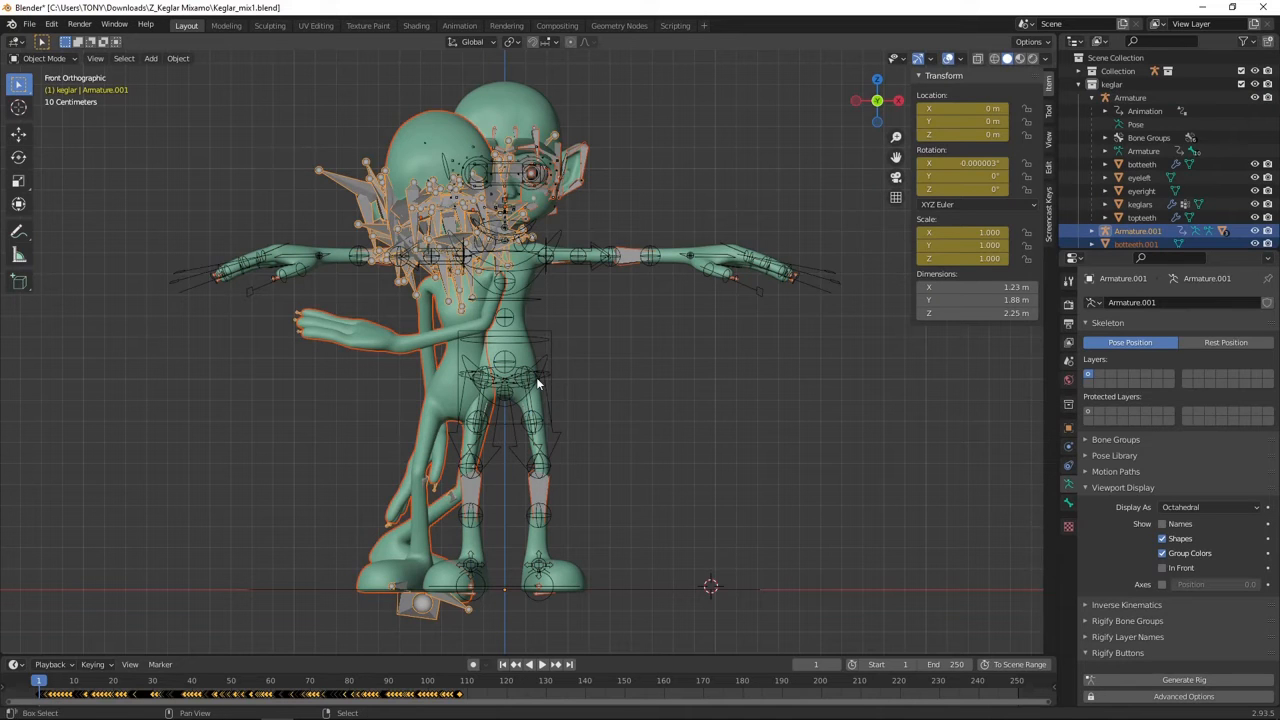
# - Enlarge the timeline, fit the scene's frame range to the imported animation's keyframes, and play the dance
pyautogui.press('space')
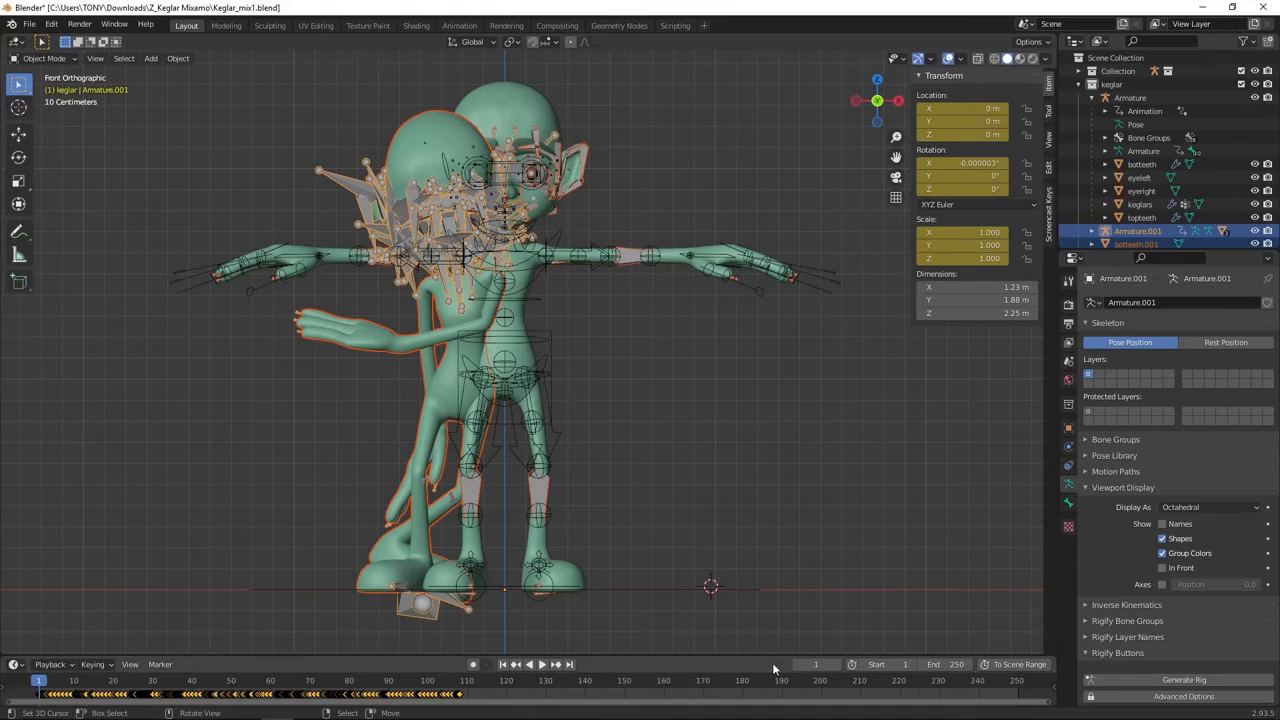
pyautogui.moveTo(774, 657); pyautogui.dragTo(774, 577)
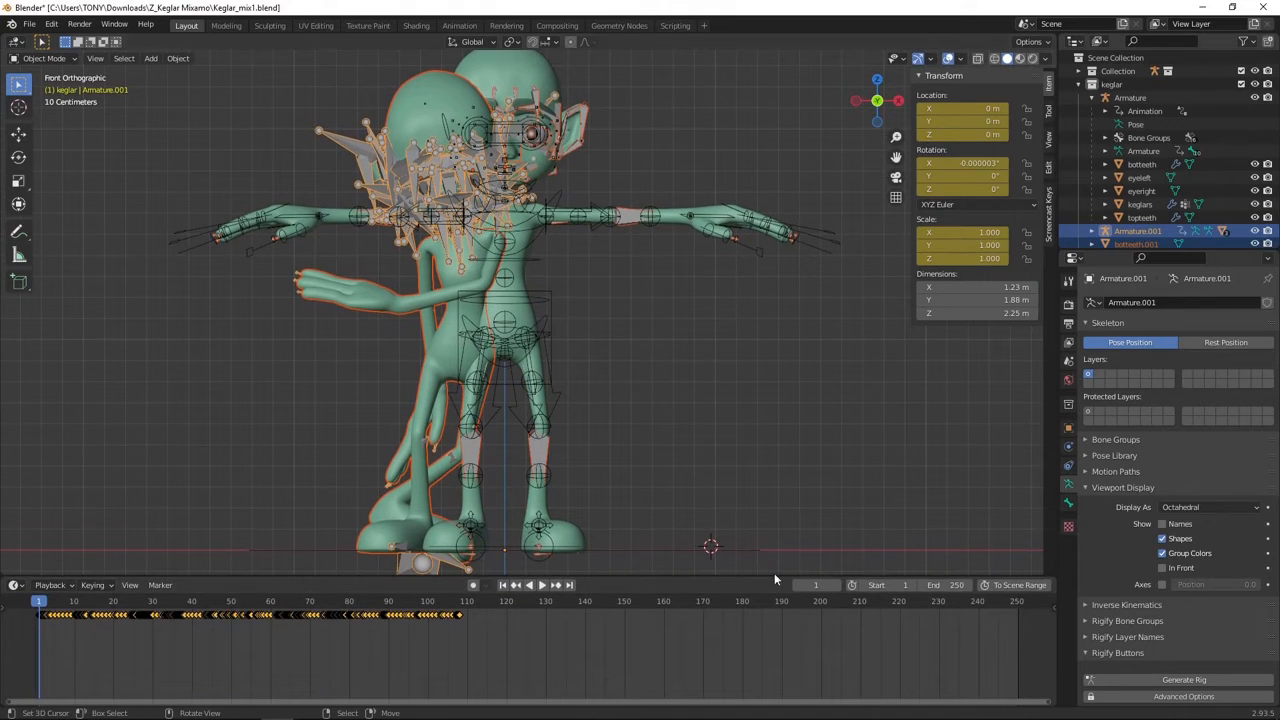
pyautogui.click(1021, 590)
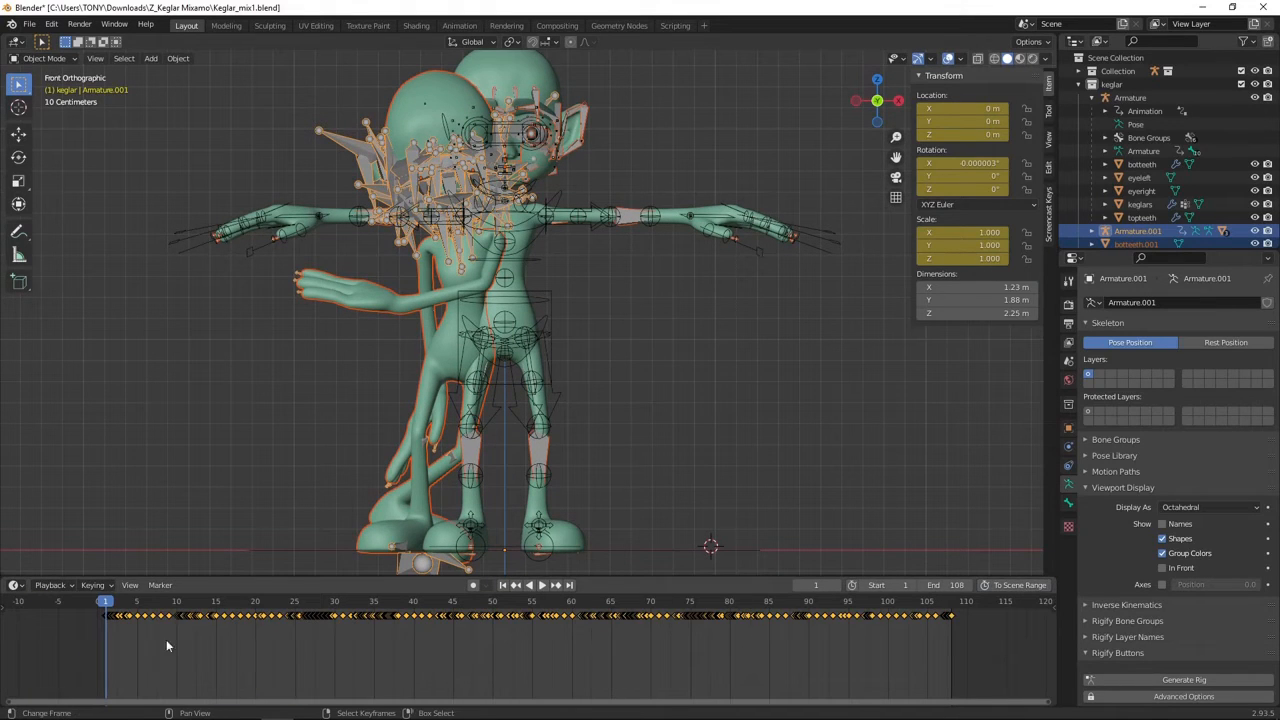
pyautogui.press('space')
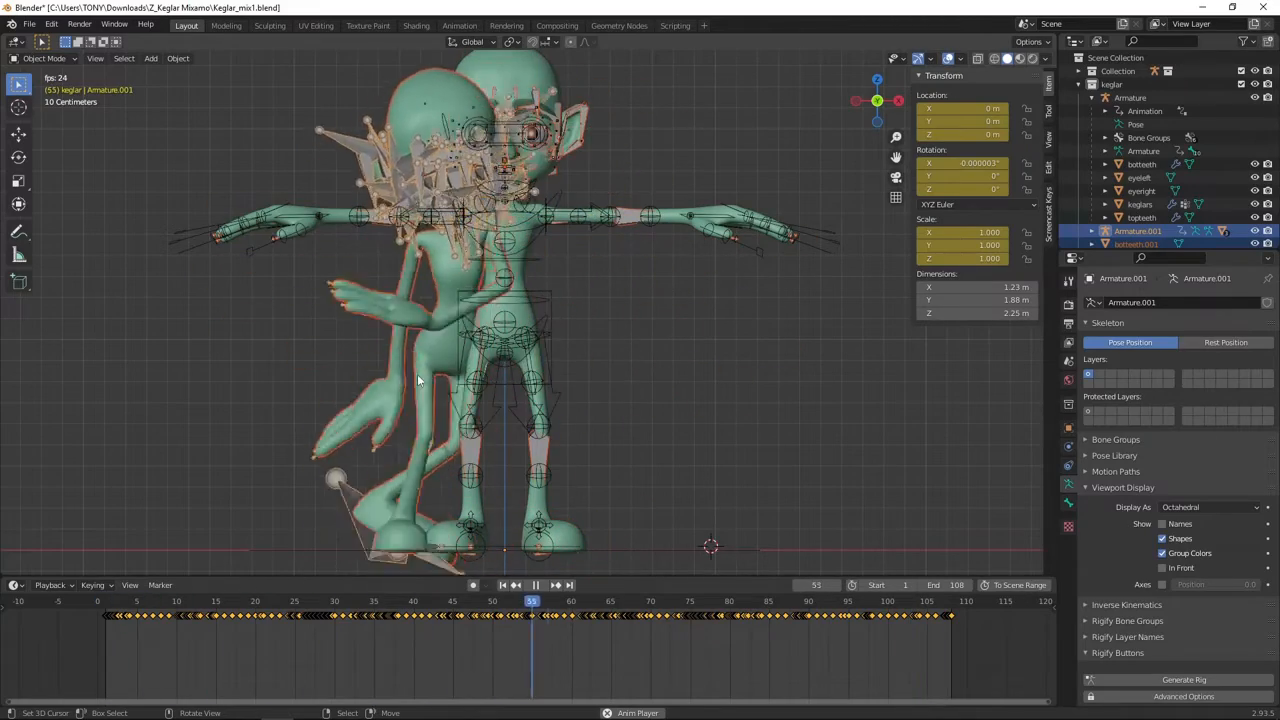
# - Stop playback, select the original Rigify armature plus the imported Armature.001 as the active object, and enter Pose Mode
pyautogui.press('Escape')
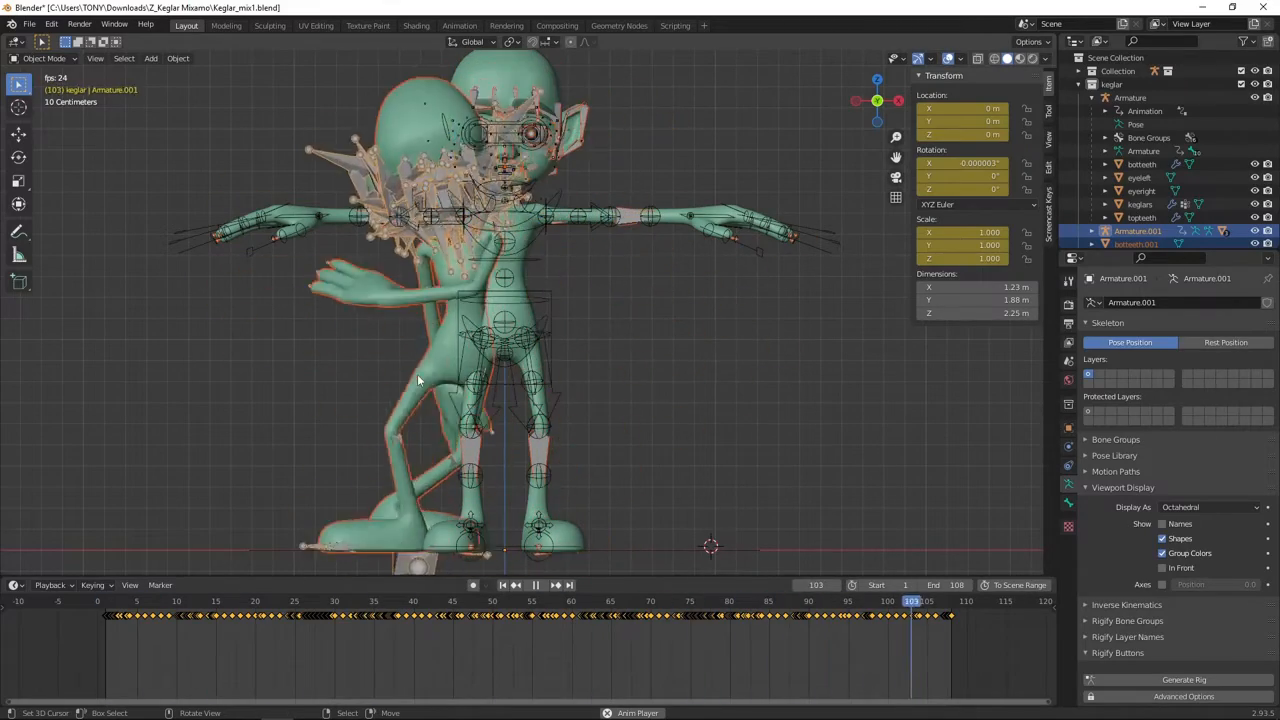
pyautogui.scroll(-2, 222, 295)
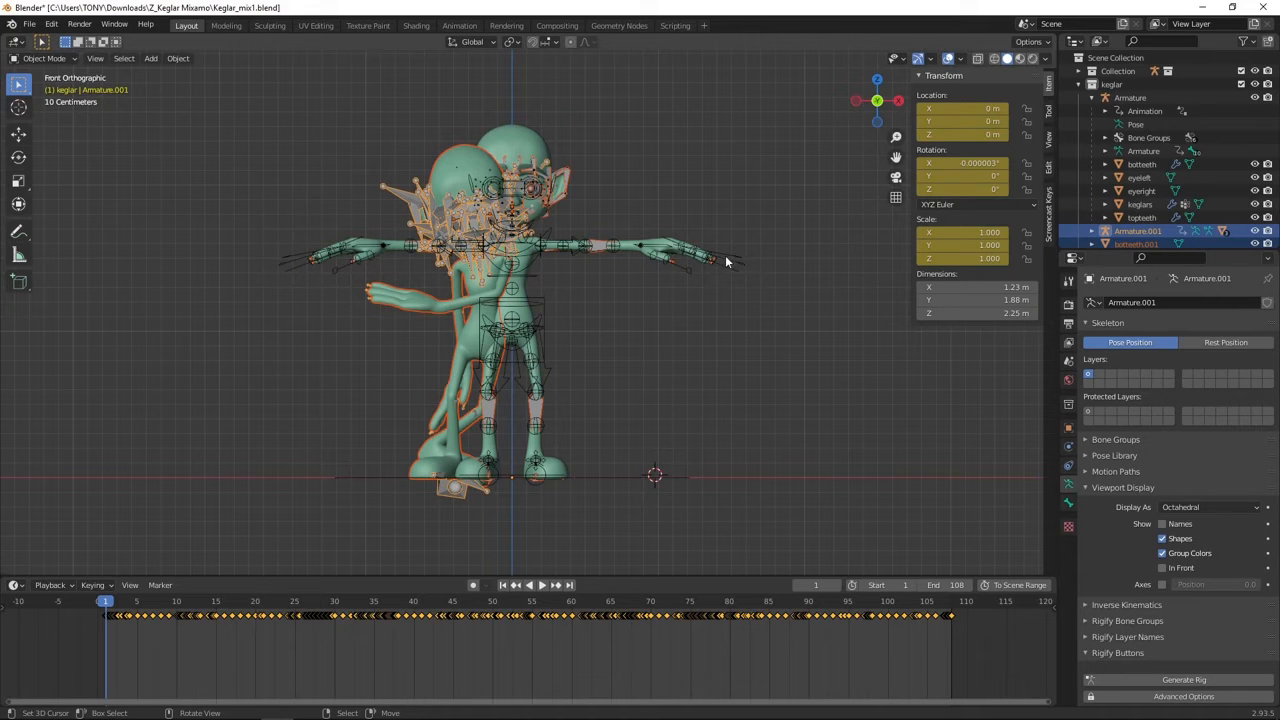
pyautogui.moveTo(613, 353); pyautogui.dragTo(678, 400, button='middle')
pyautogui.click(367, 480)
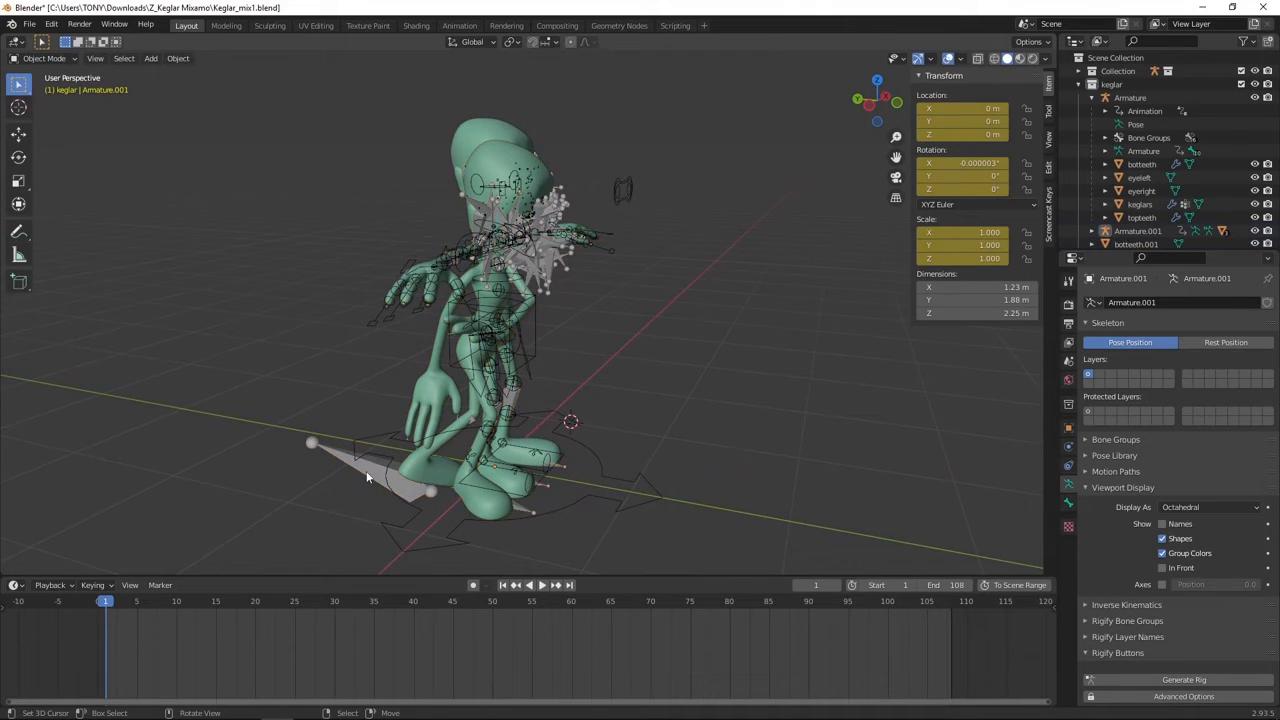
pyautogui.click(365, 468)
pyautogui.click(363, 456)
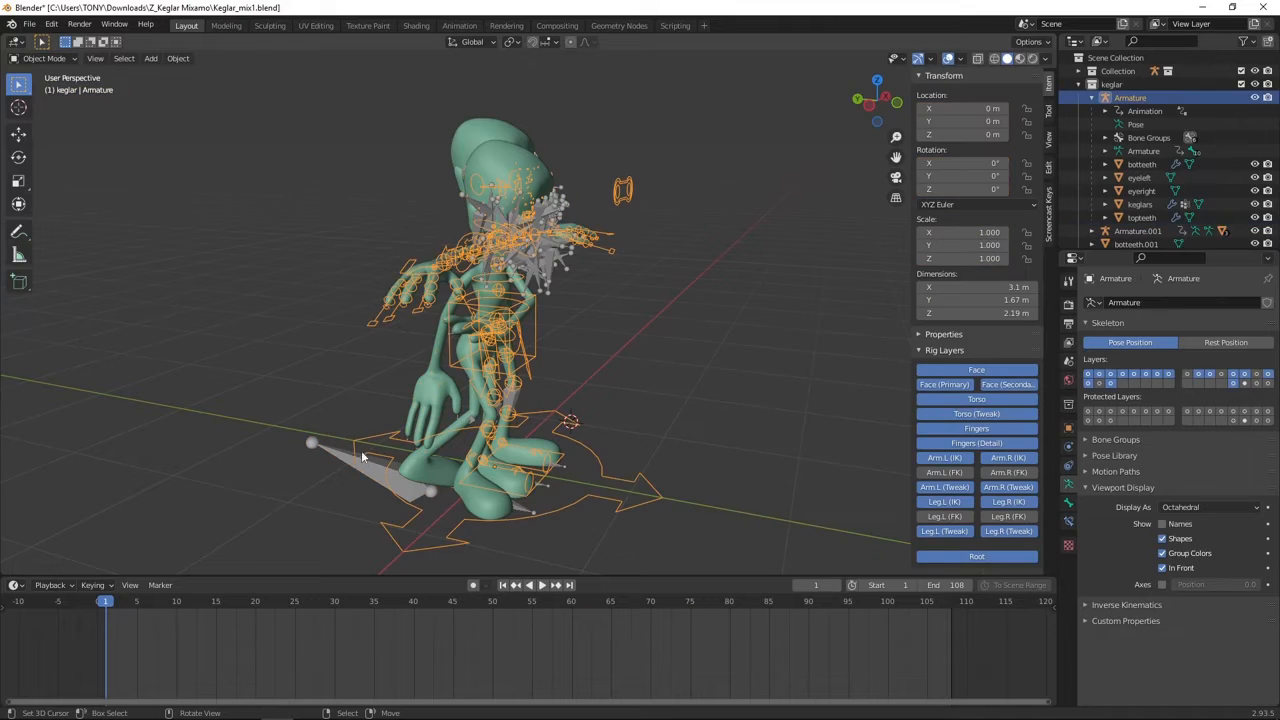
pyautogui.keyDown('shift'); pyautogui.click(362, 472); pyautogui.keyUp('shift')
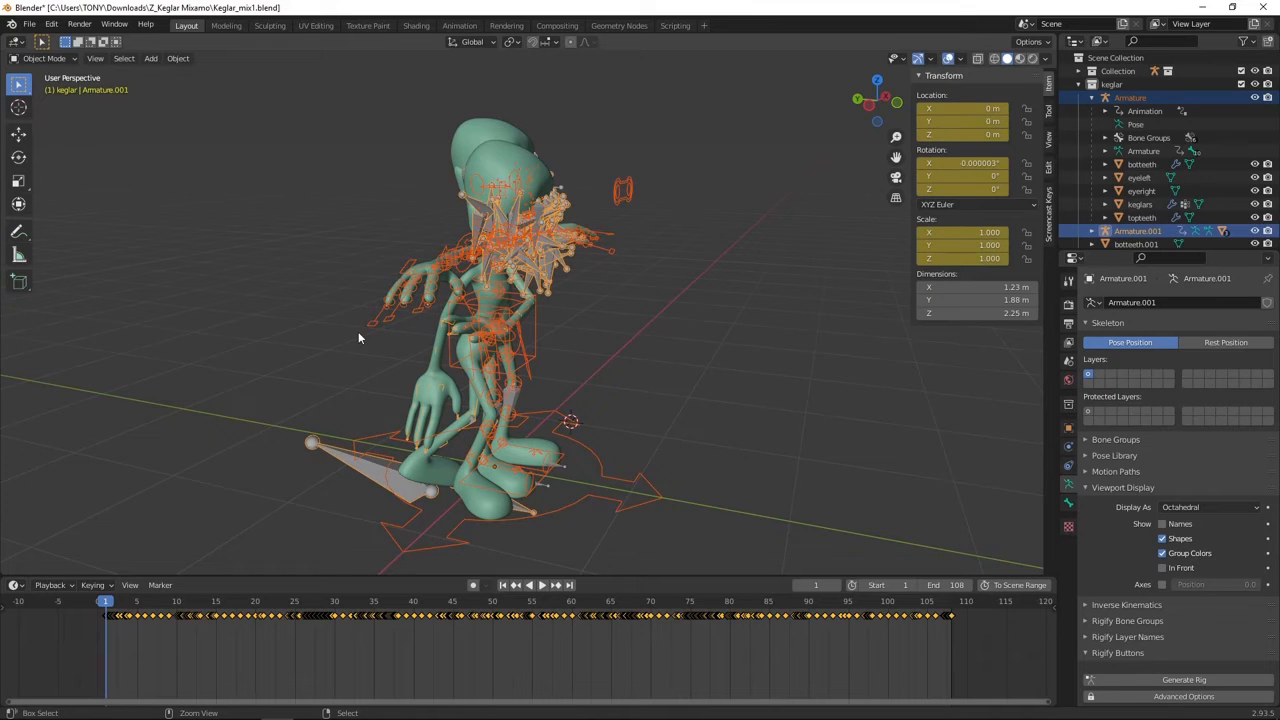
pyautogui.hotkey('ctrl', 'Tab')
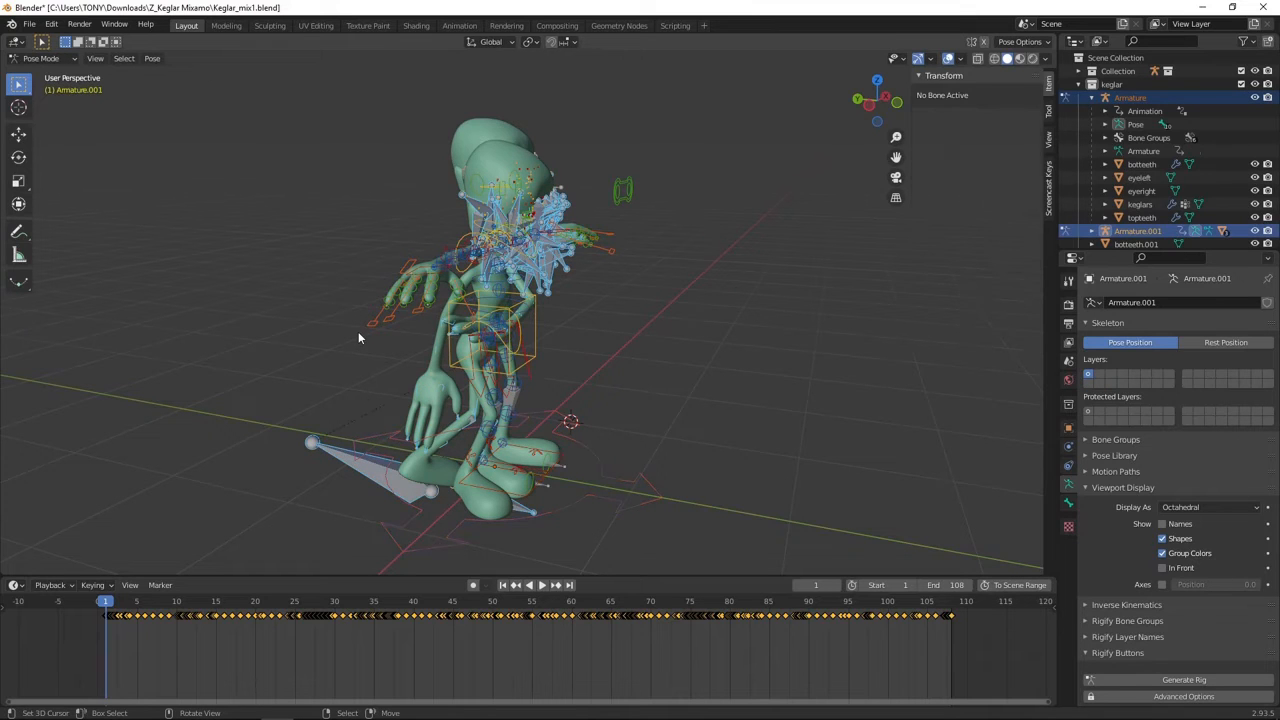
# - Bind the Rigify rig to the active imported armature with Expy Kit, from Rigify Controls to Mixamo, and play the animation
pyautogui.click(382, 440)
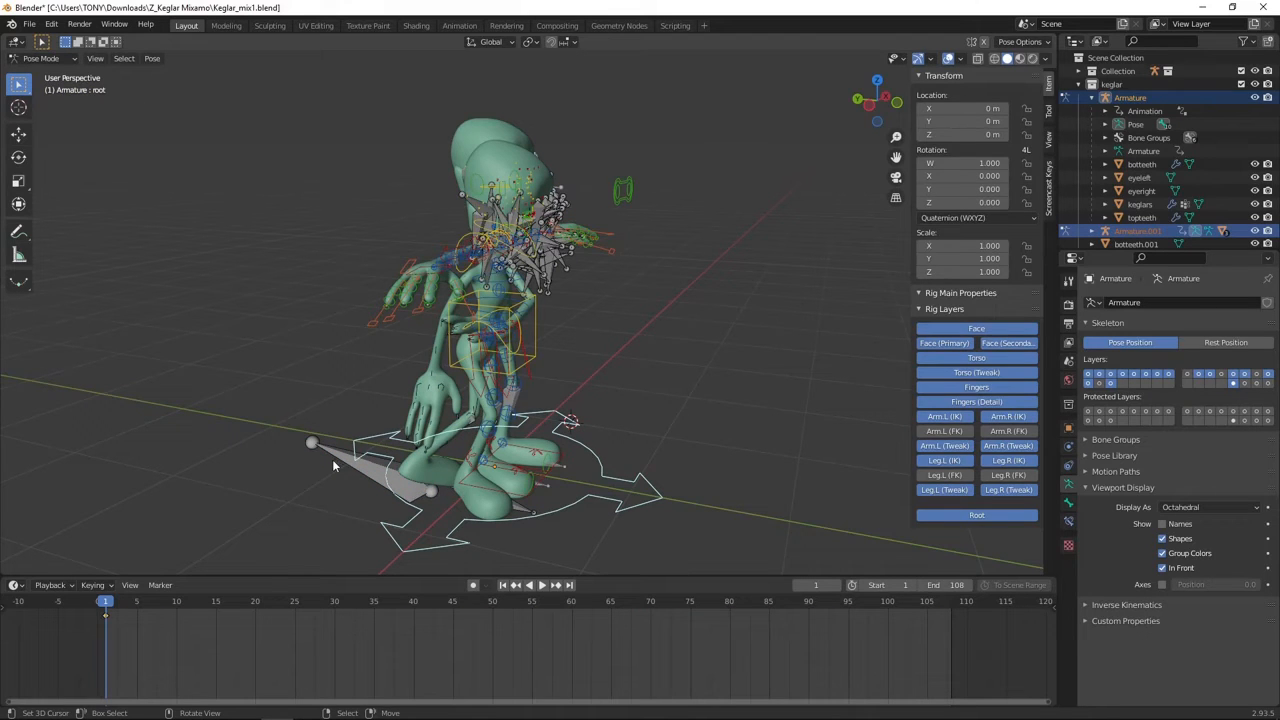
pyautogui.click(336, 457)
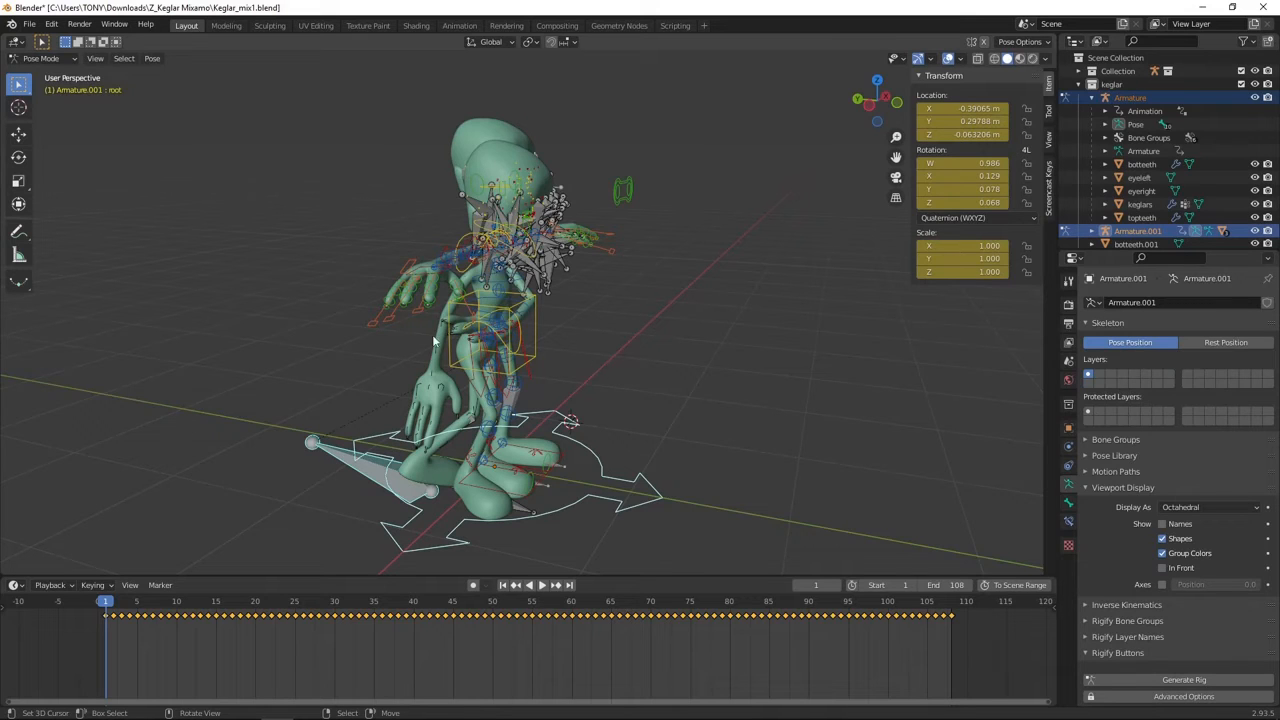
pyautogui.rightClick(302, 320)
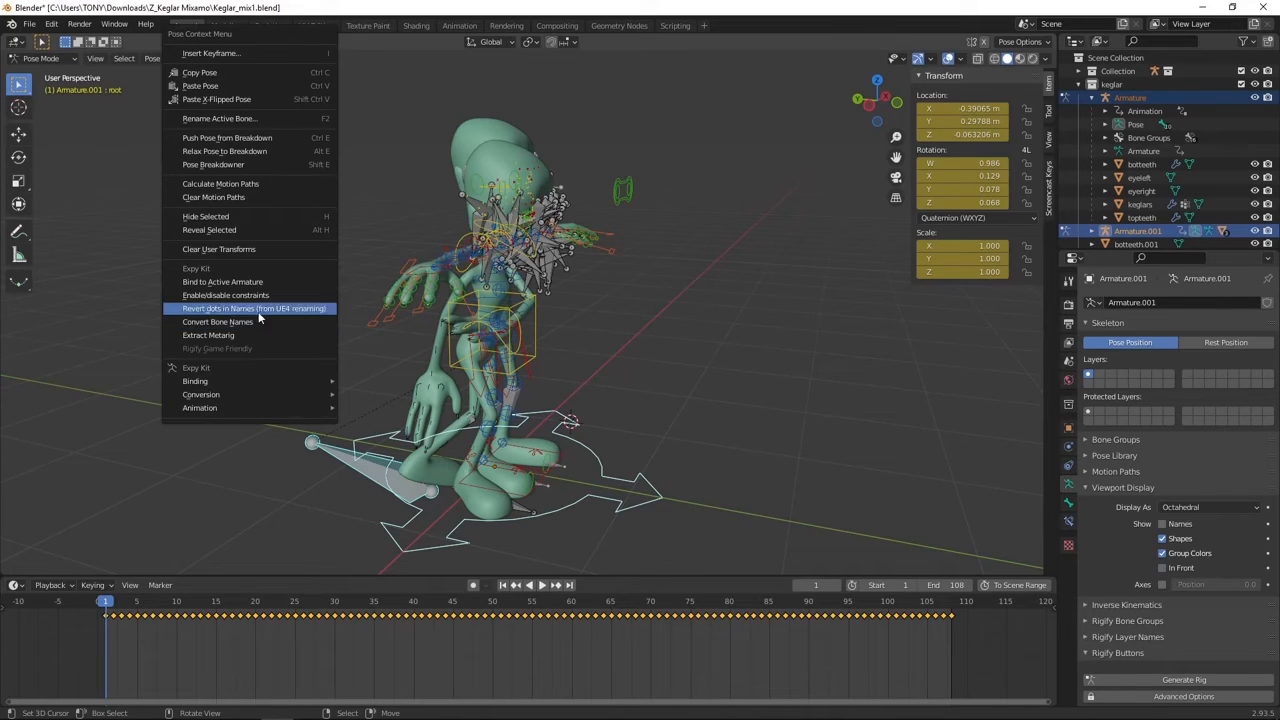
pyautogui.click(257, 284)
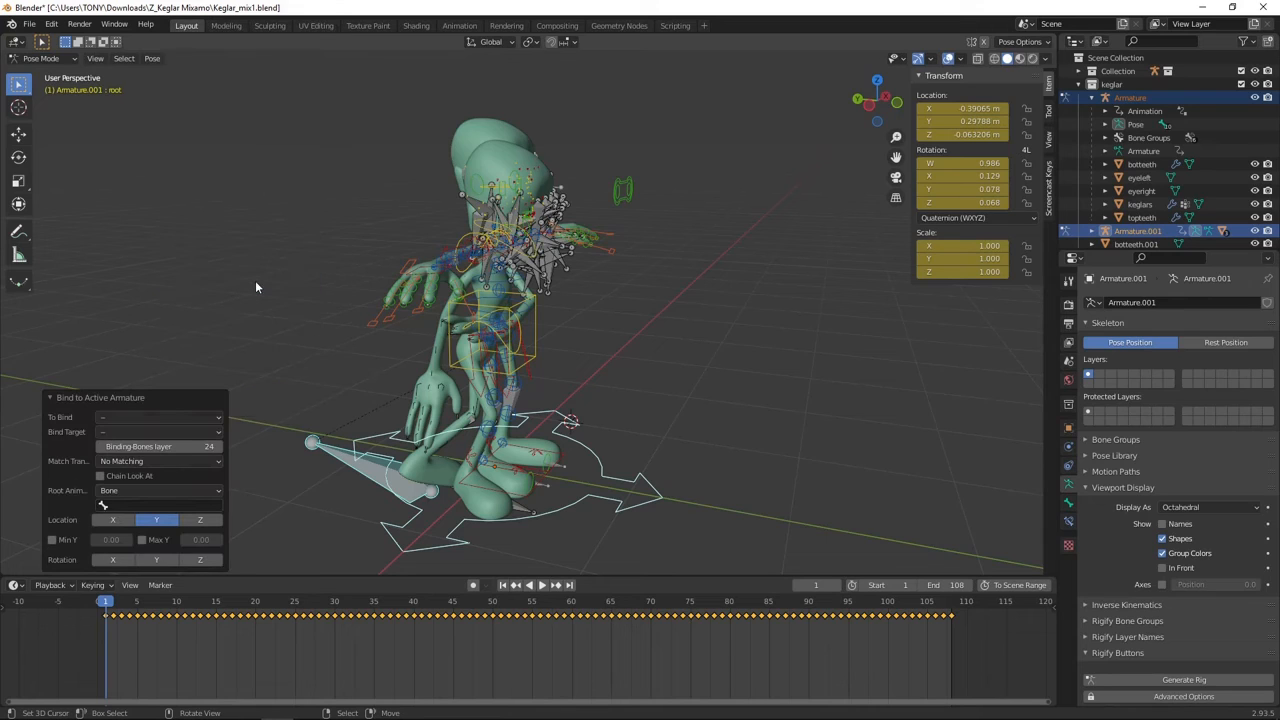
pyautogui.click(139, 419)
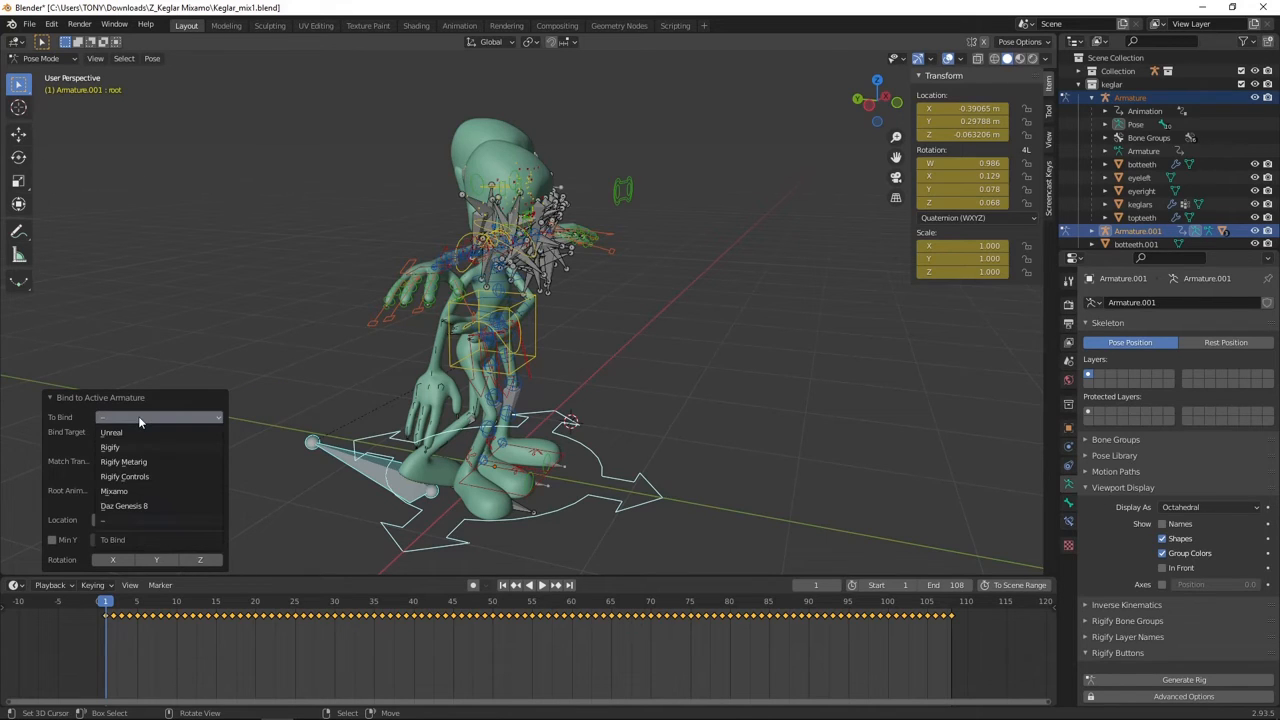
pyautogui.click(188, 477)
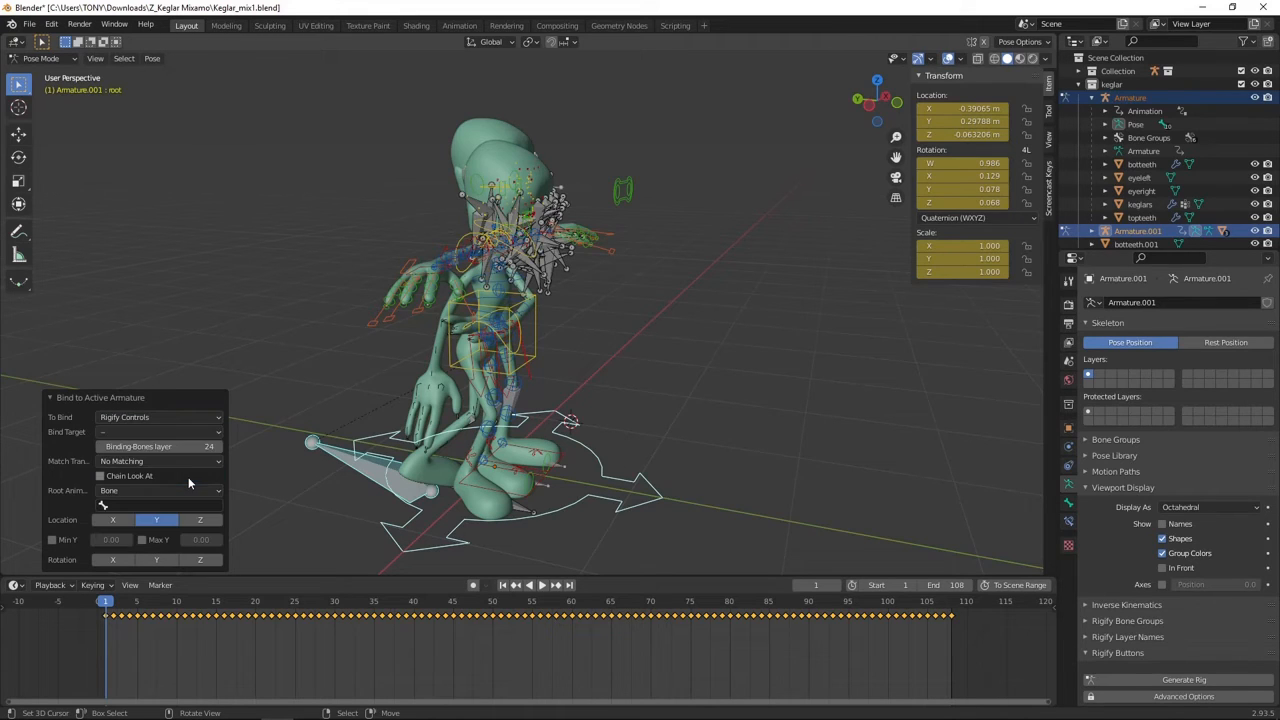
pyautogui.click(166, 432)
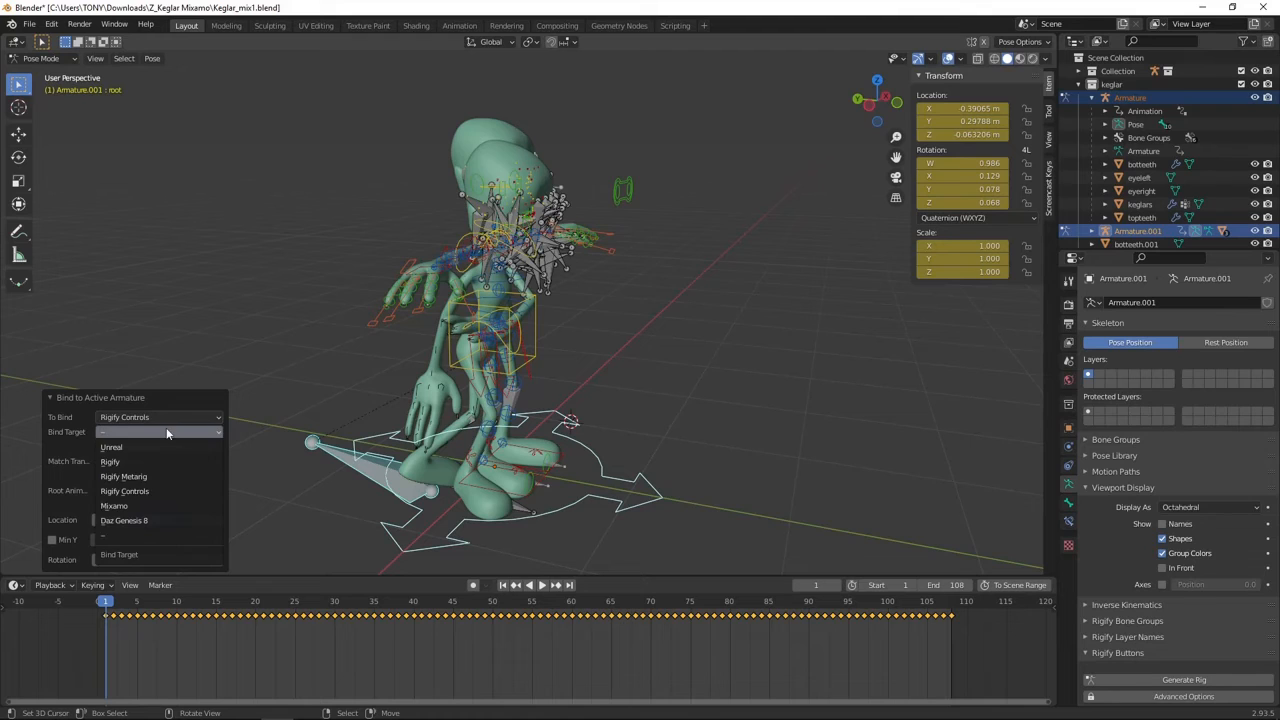
pyautogui.click(172, 507)
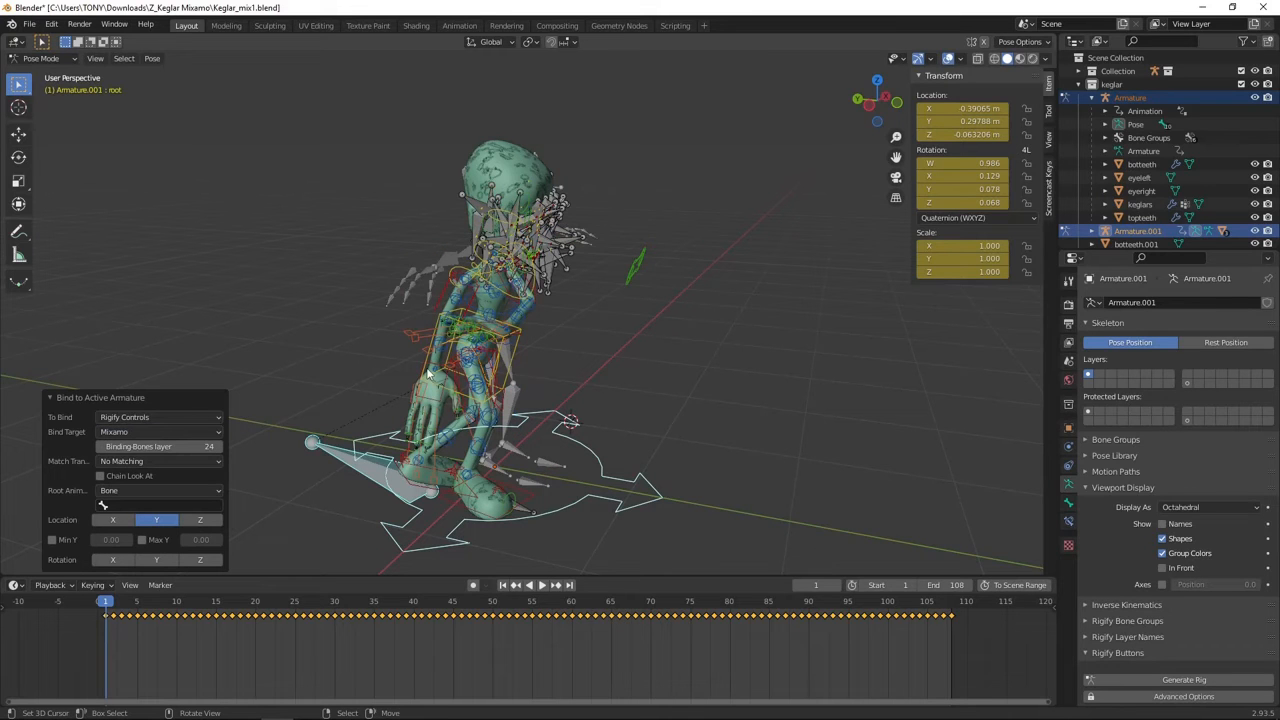
pyautogui.press('space')
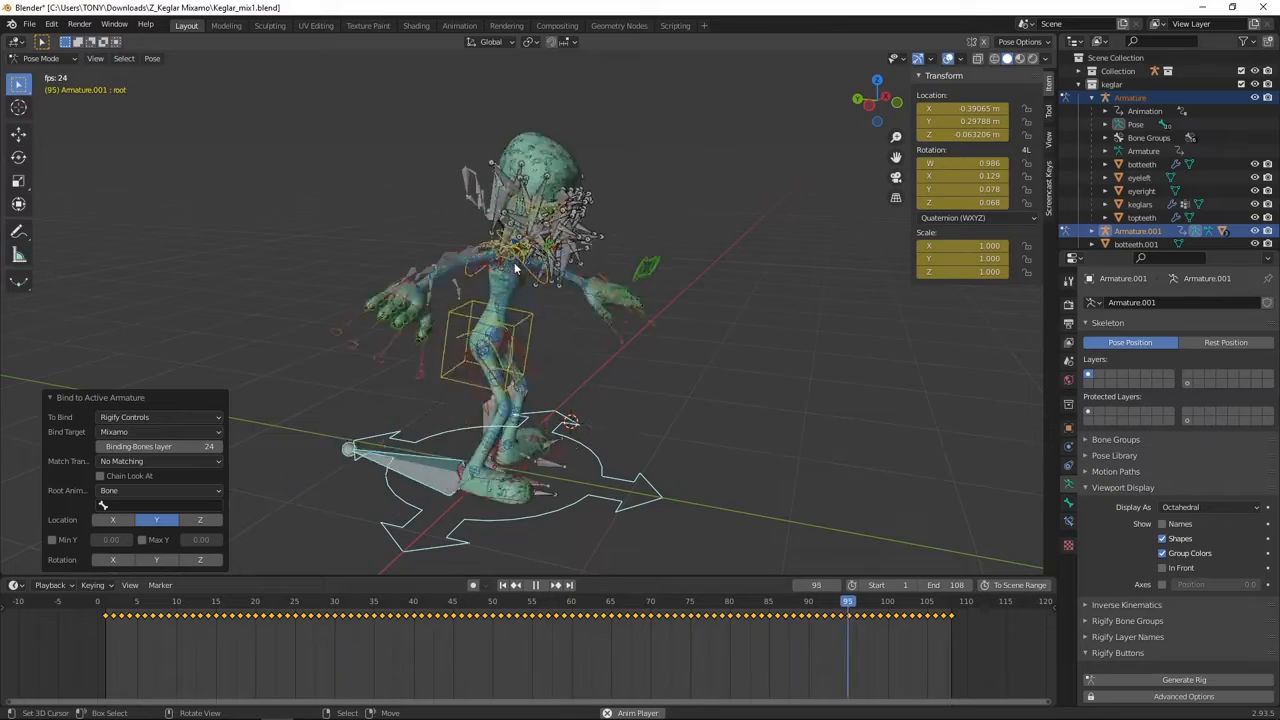
# - Switch the timeline area to the Action Editor
pyautogui.rightClick(369, 228)
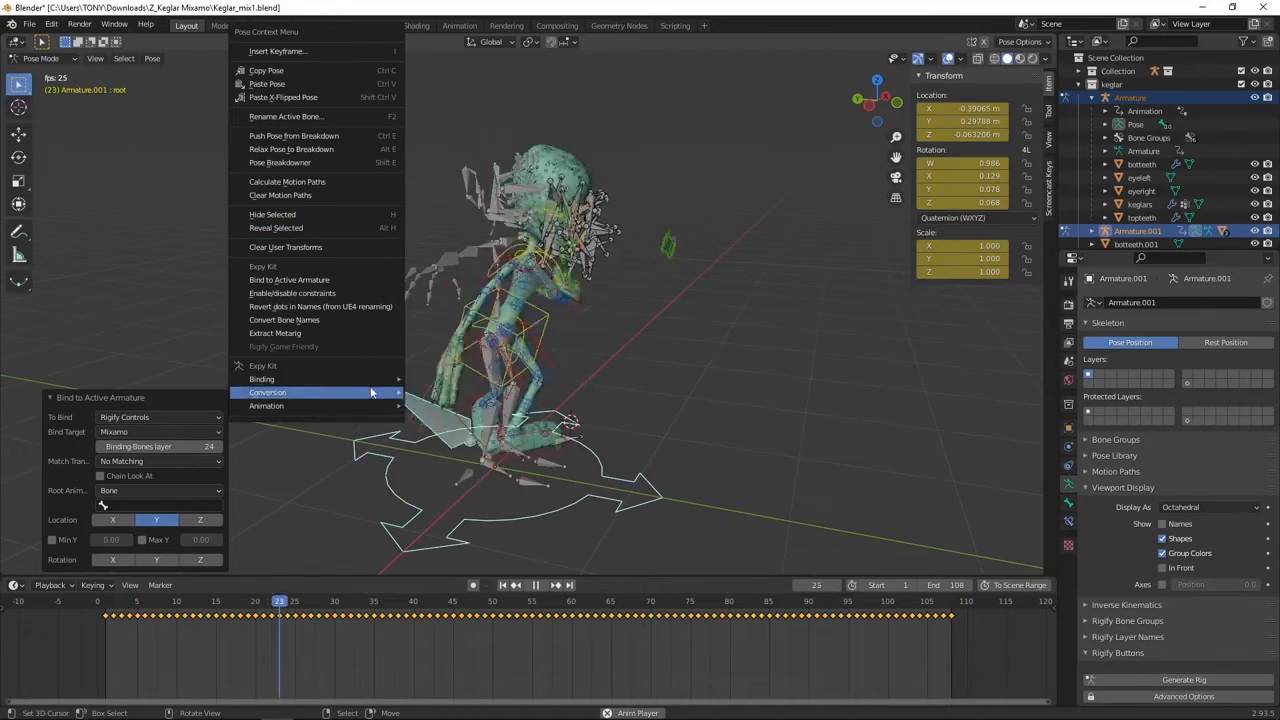
pyautogui.moveTo(375, 406)
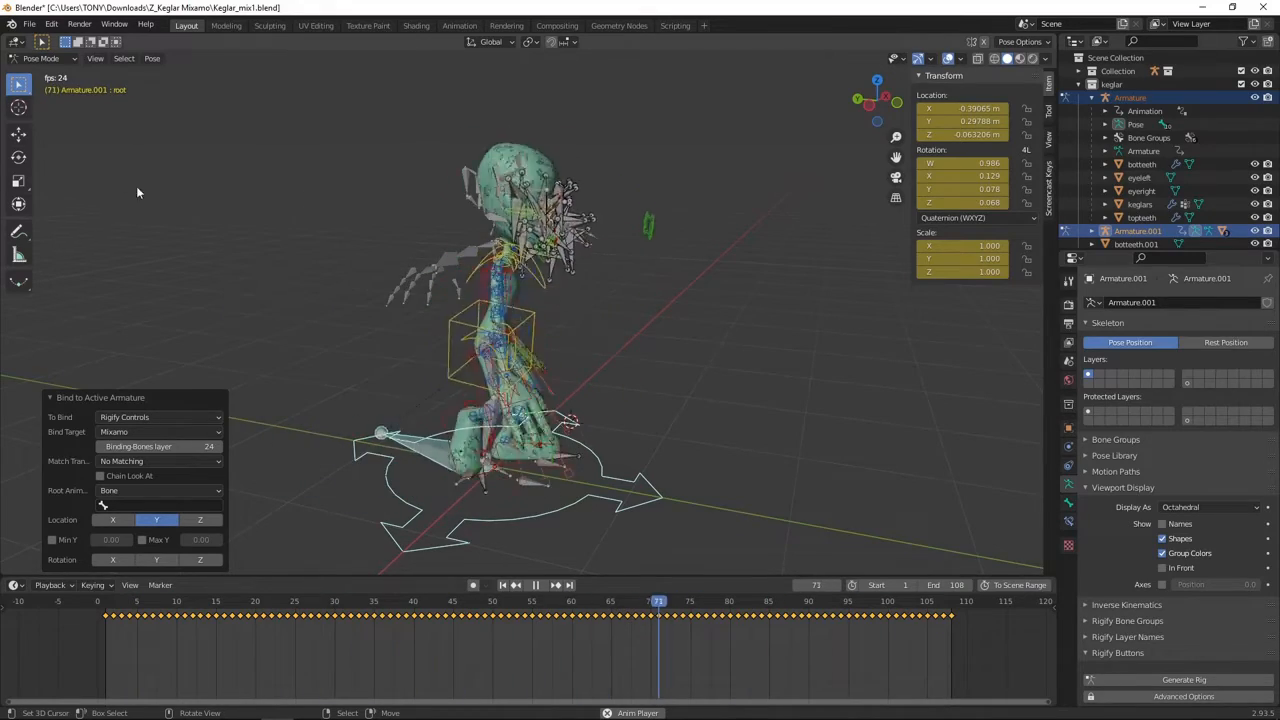
pyautogui.click(14, 585)
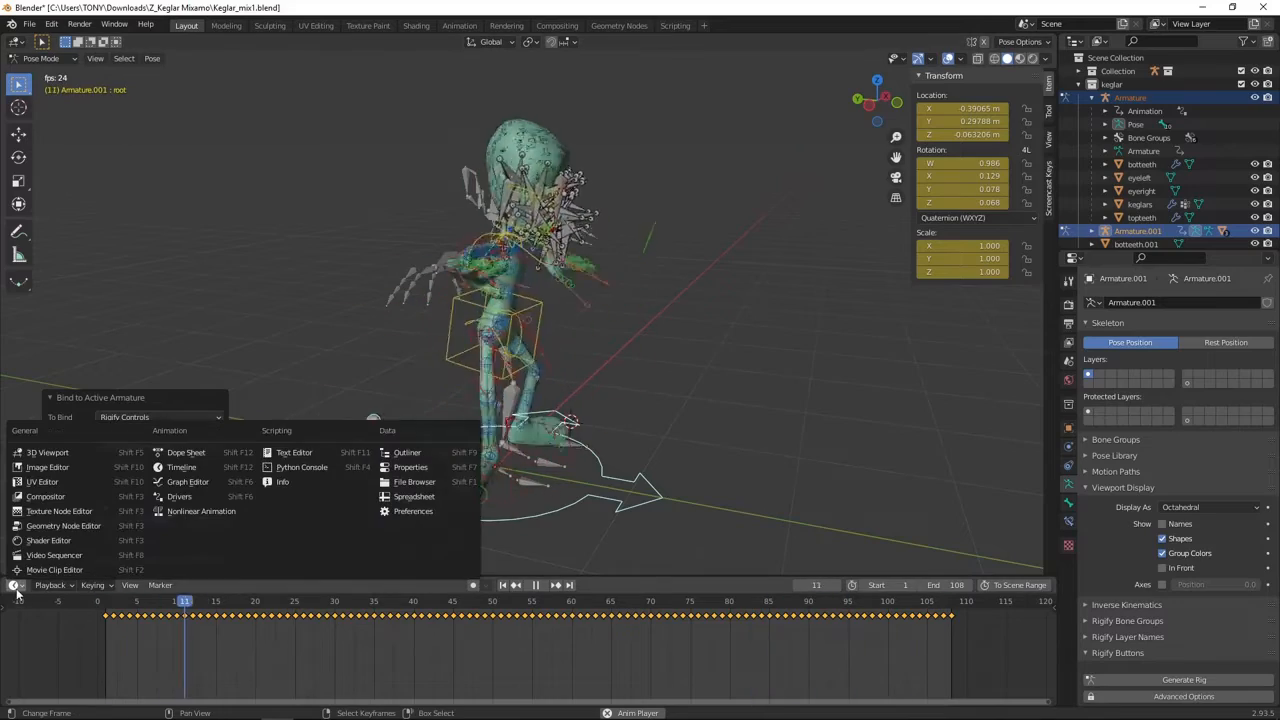
pyautogui.click(184, 452)
pyautogui.click(88, 586)
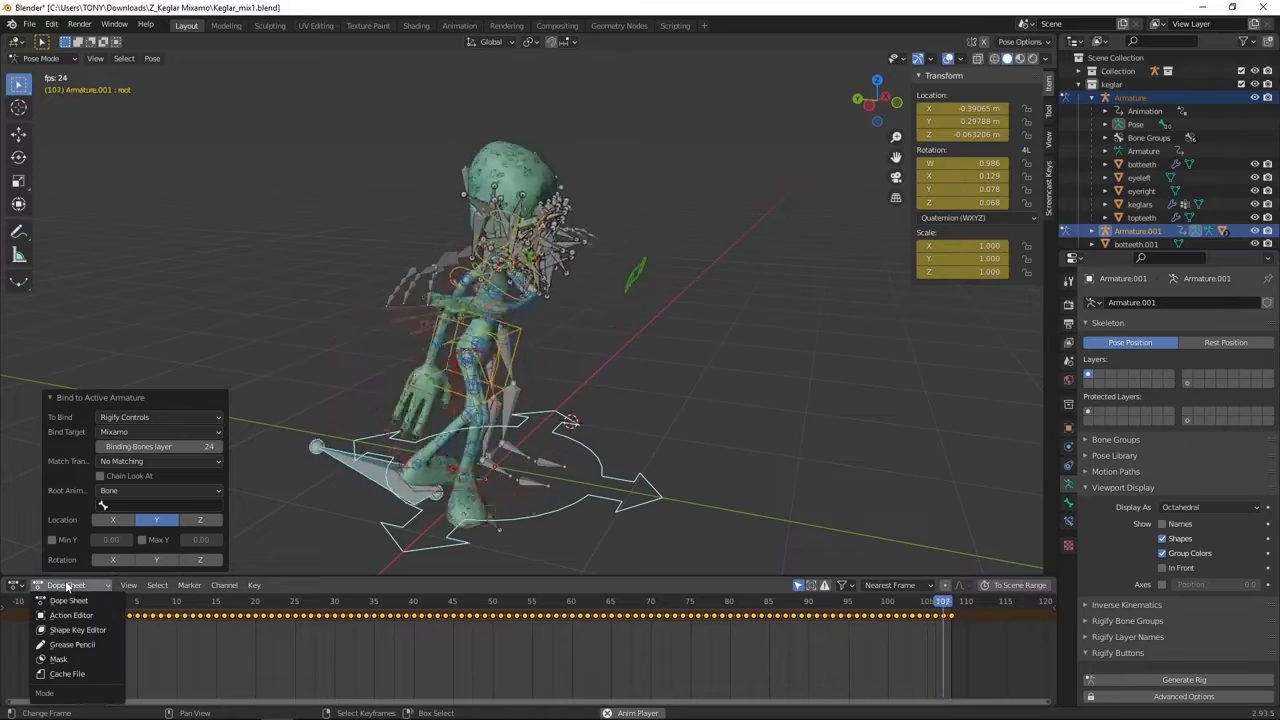
pyautogui.click(104, 617)
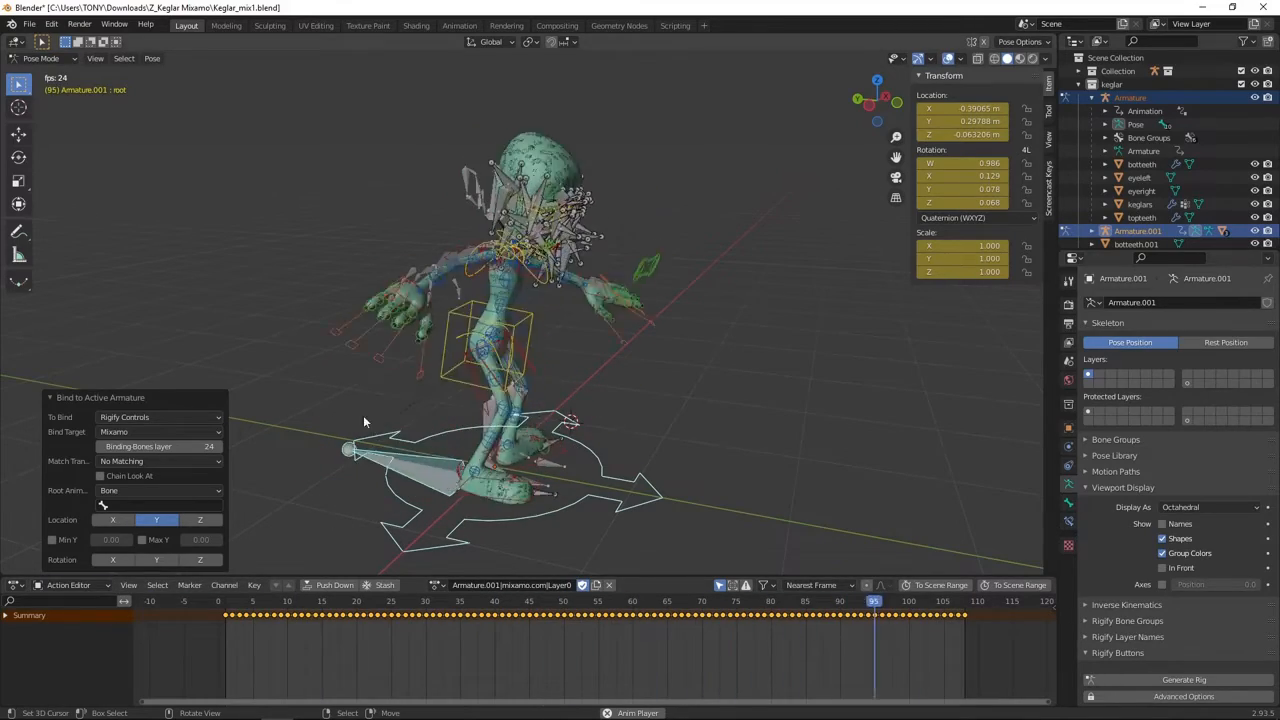
# - Bake the constrained actions with Expy Kit using Rigify Controls as the skeleton type, keeping Clear original Action Users and Save New Action User enabled
pyautogui.rightClick(354, 368)
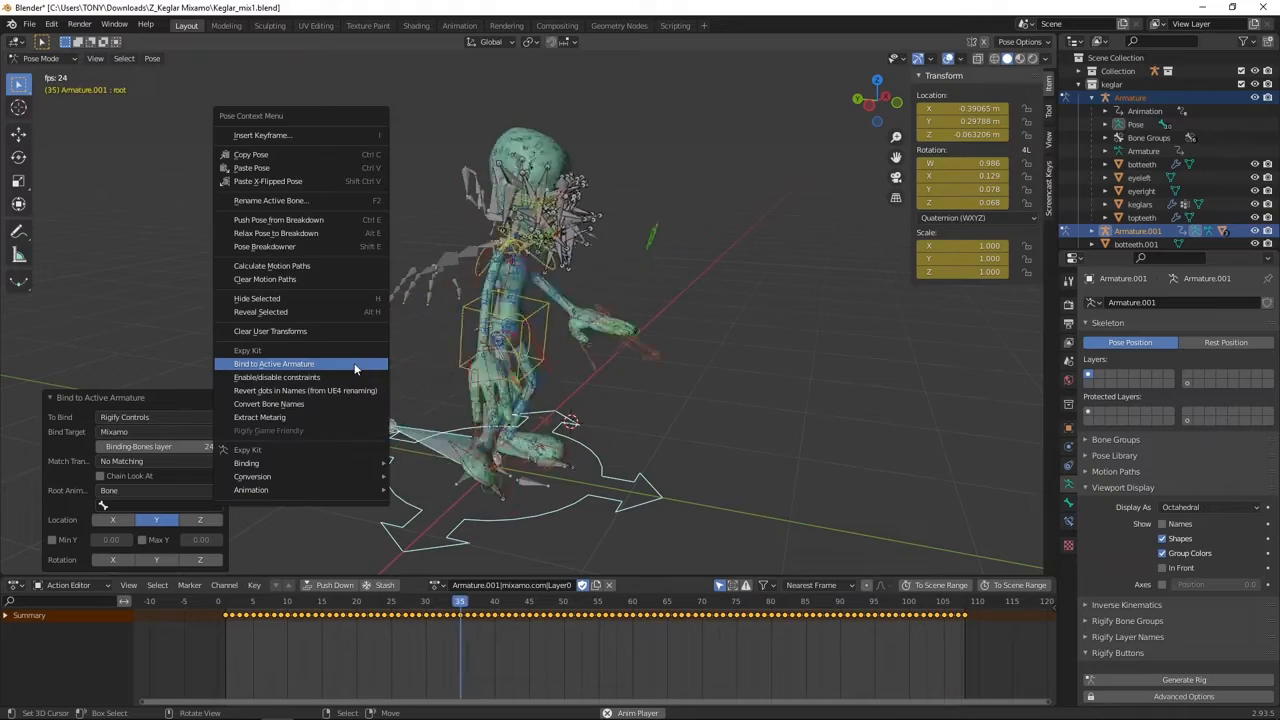
pyautogui.moveTo(300, 490)
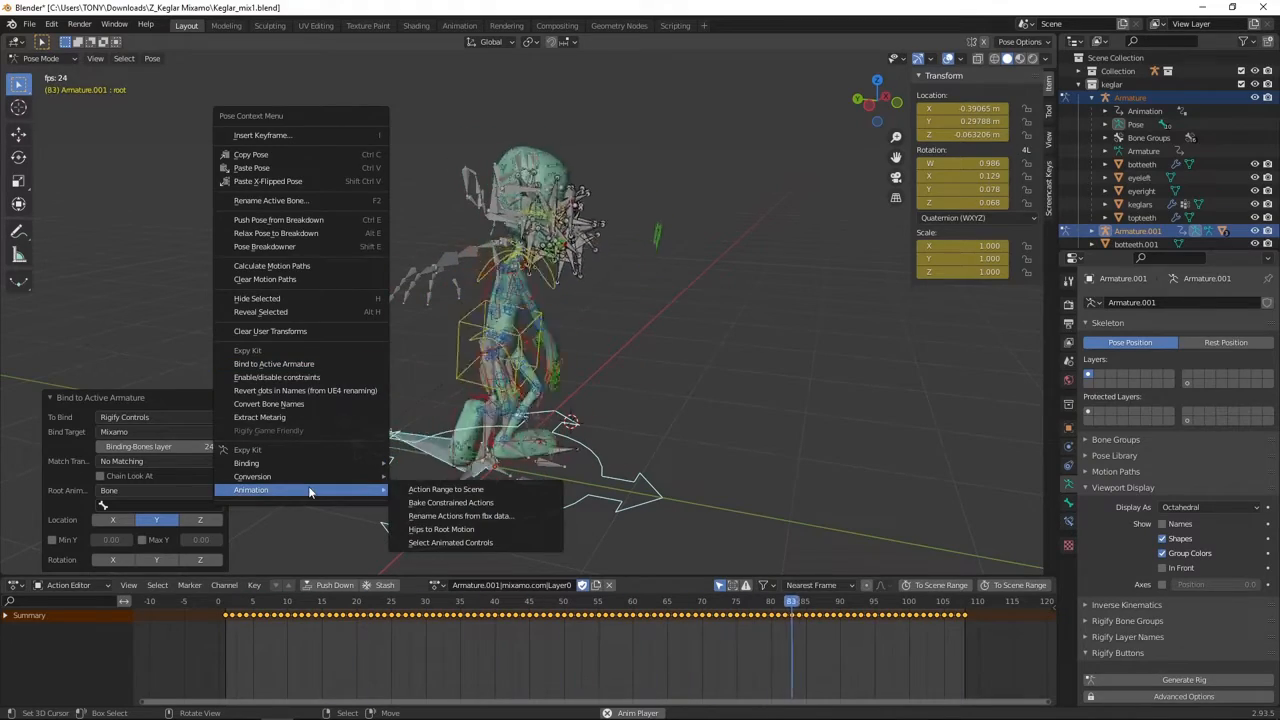
pyautogui.click(476, 503)
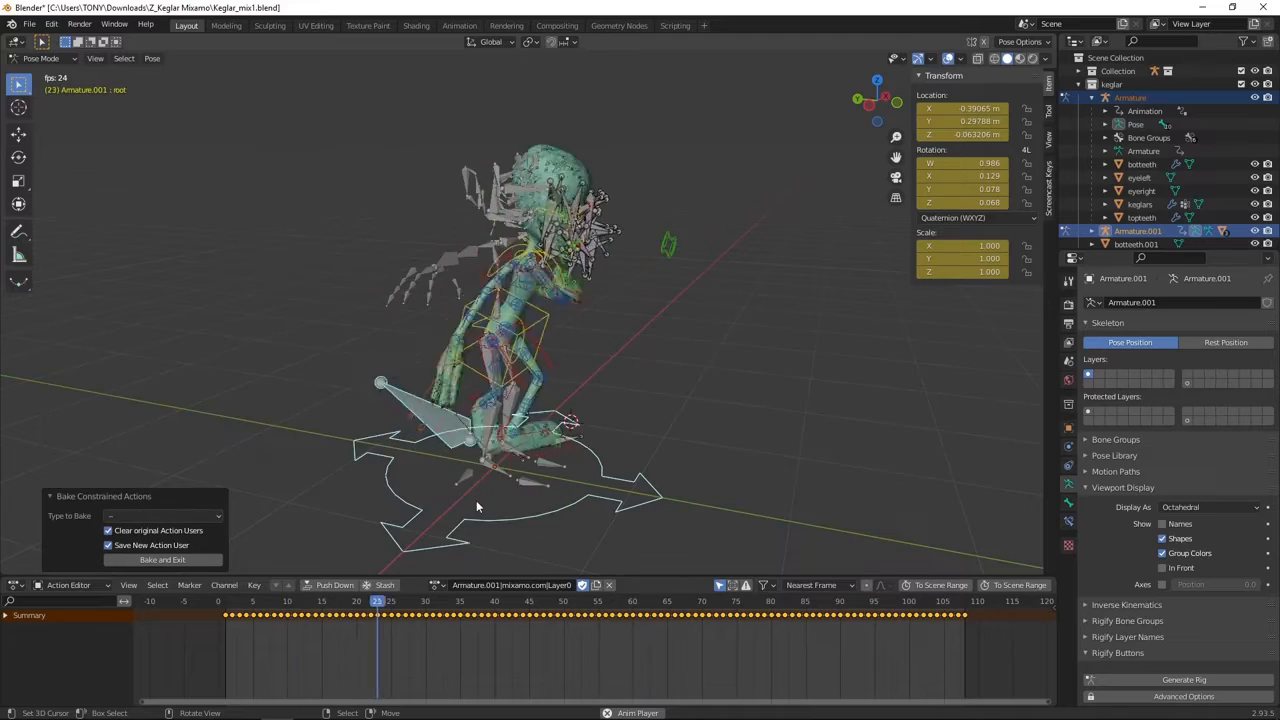
pyautogui.click(176, 518)
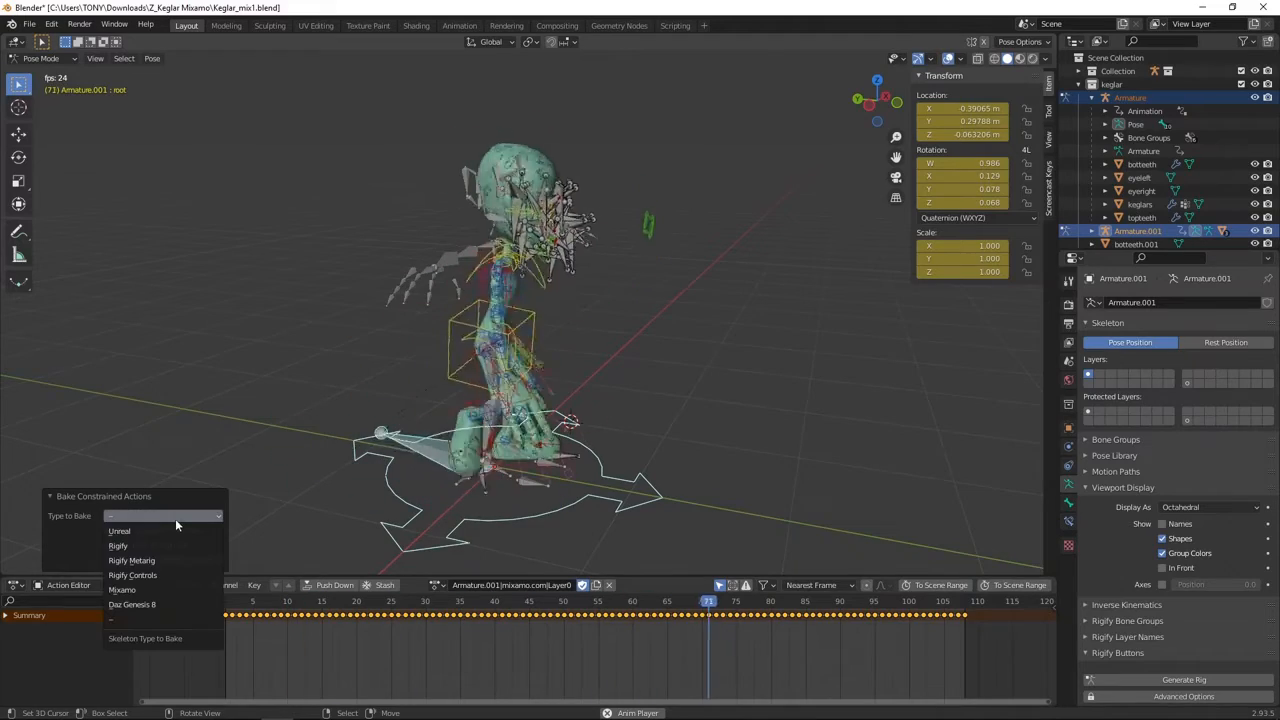
pyautogui.click(156, 574)
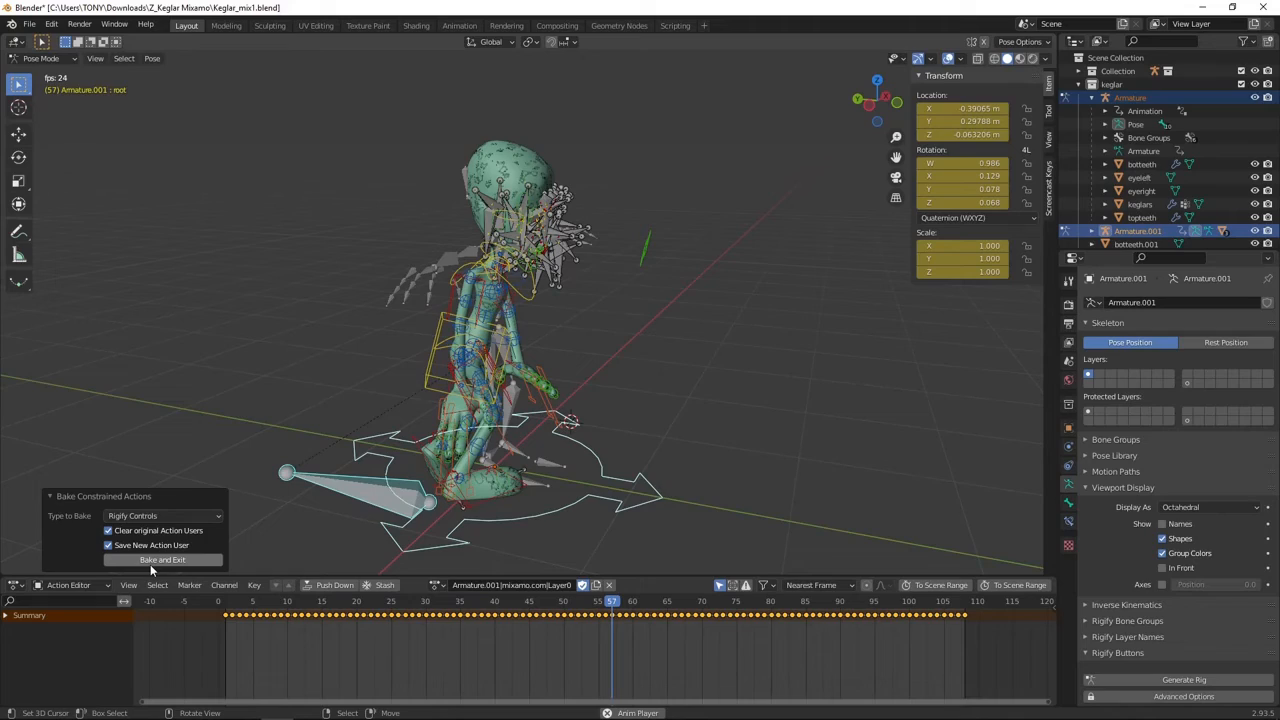
pyautogui.click(150, 564)
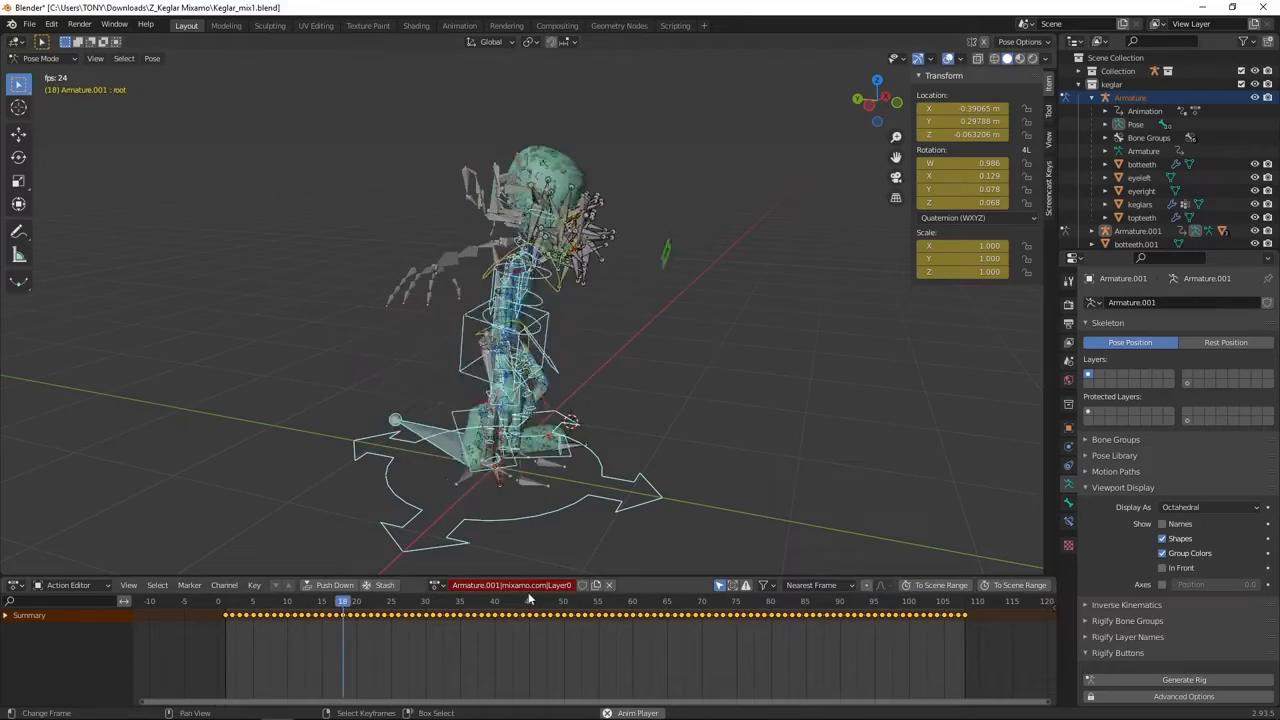
# - Preview the action named Action on the imported armature, switch back to Armature.001|mixamo.com|Layer0, and stop playback
pyautogui.click(437, 585)
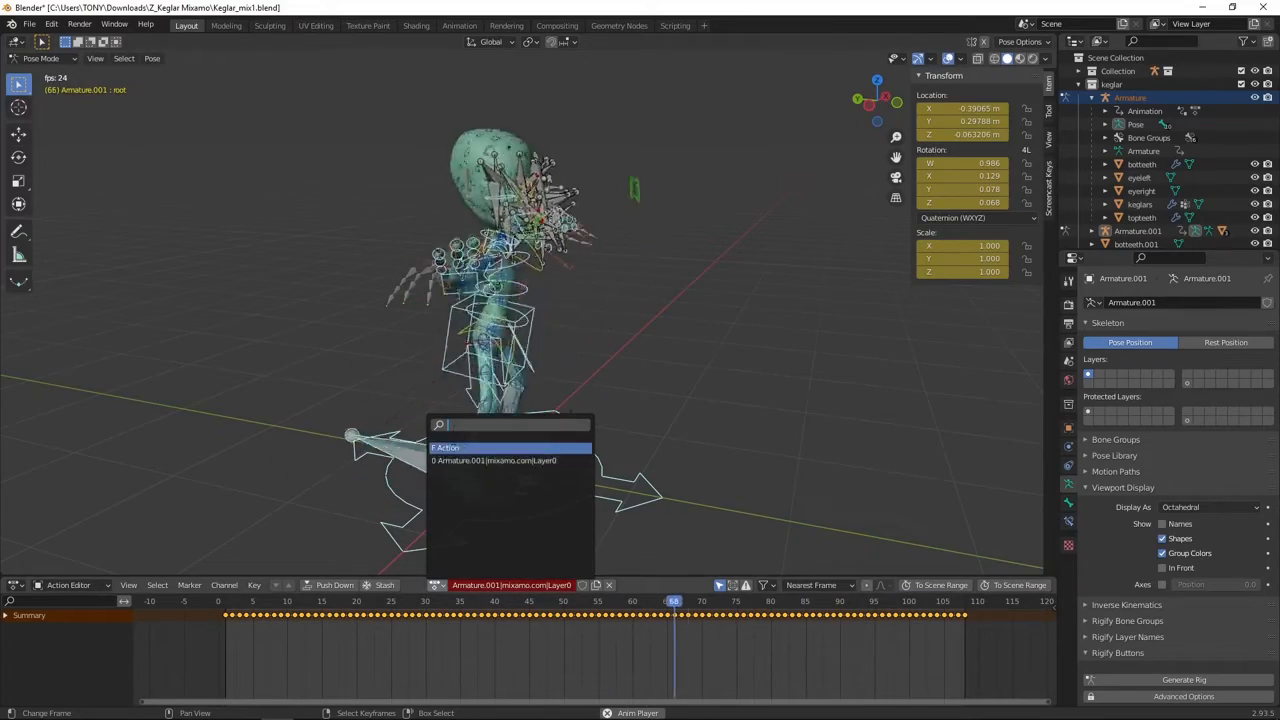
pyautogui.click(453, 460)
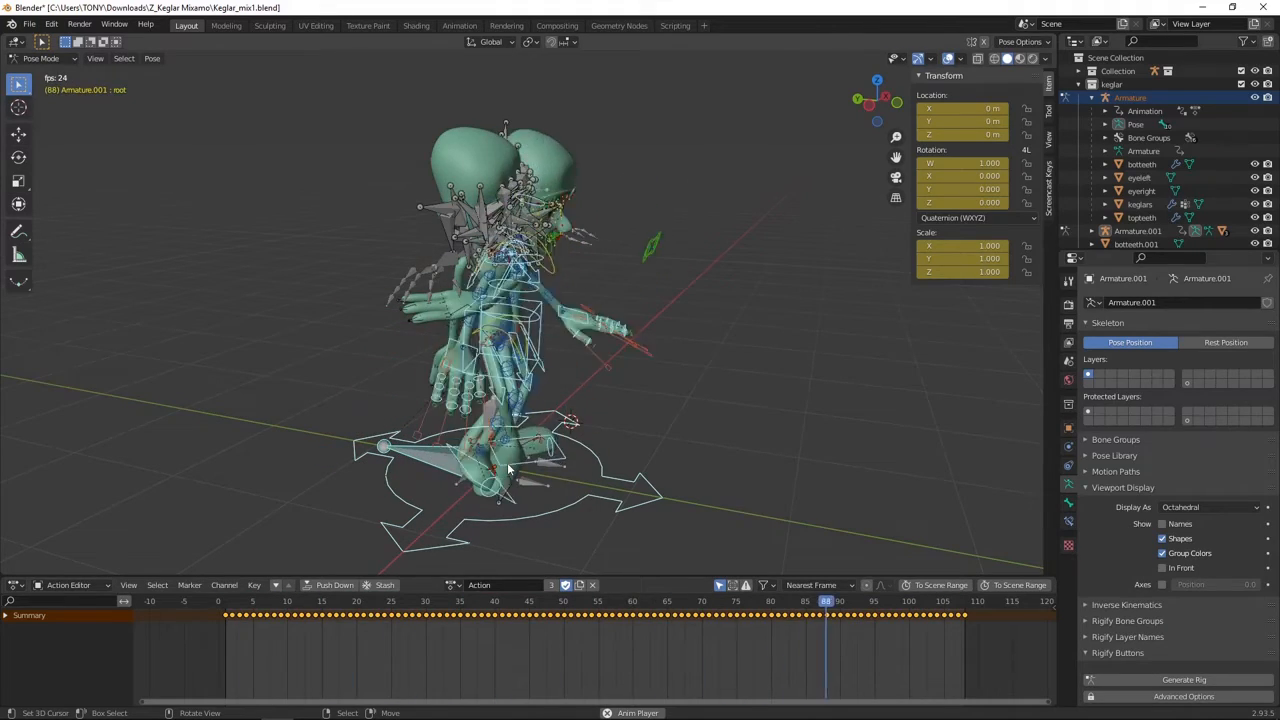
pyautogui.click(453, 585)
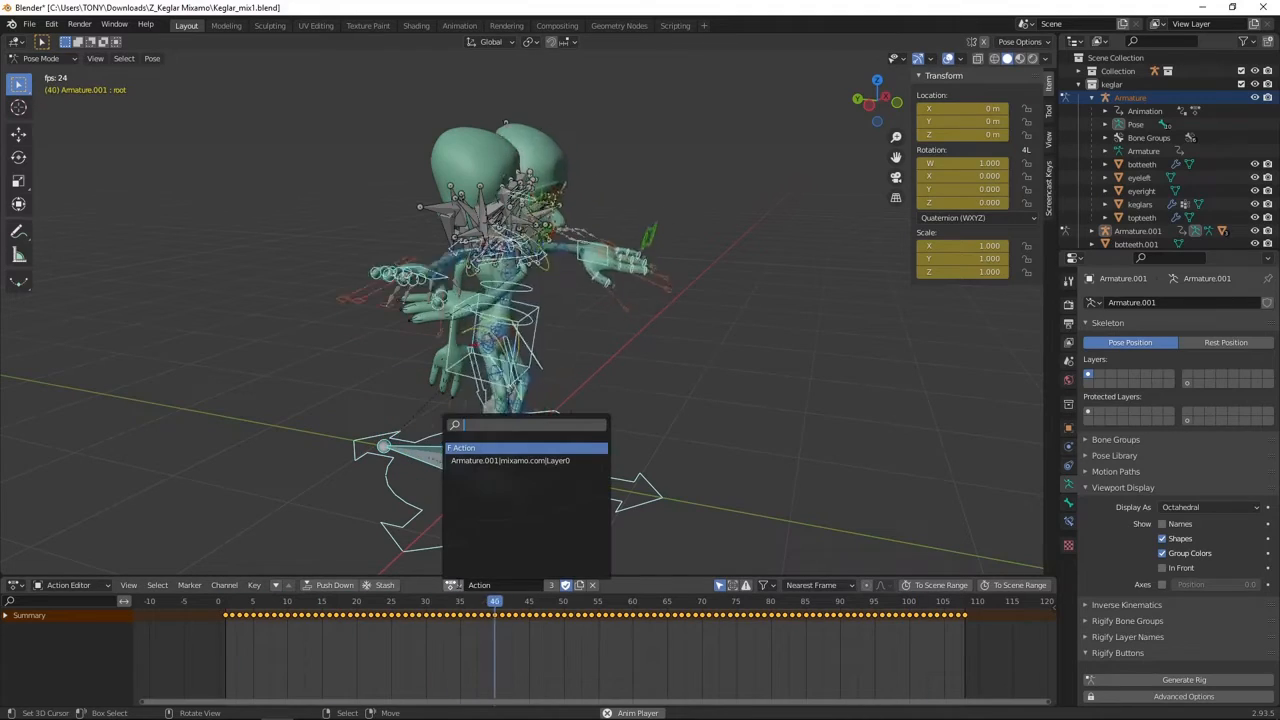
pyautogui.click(509, 462)
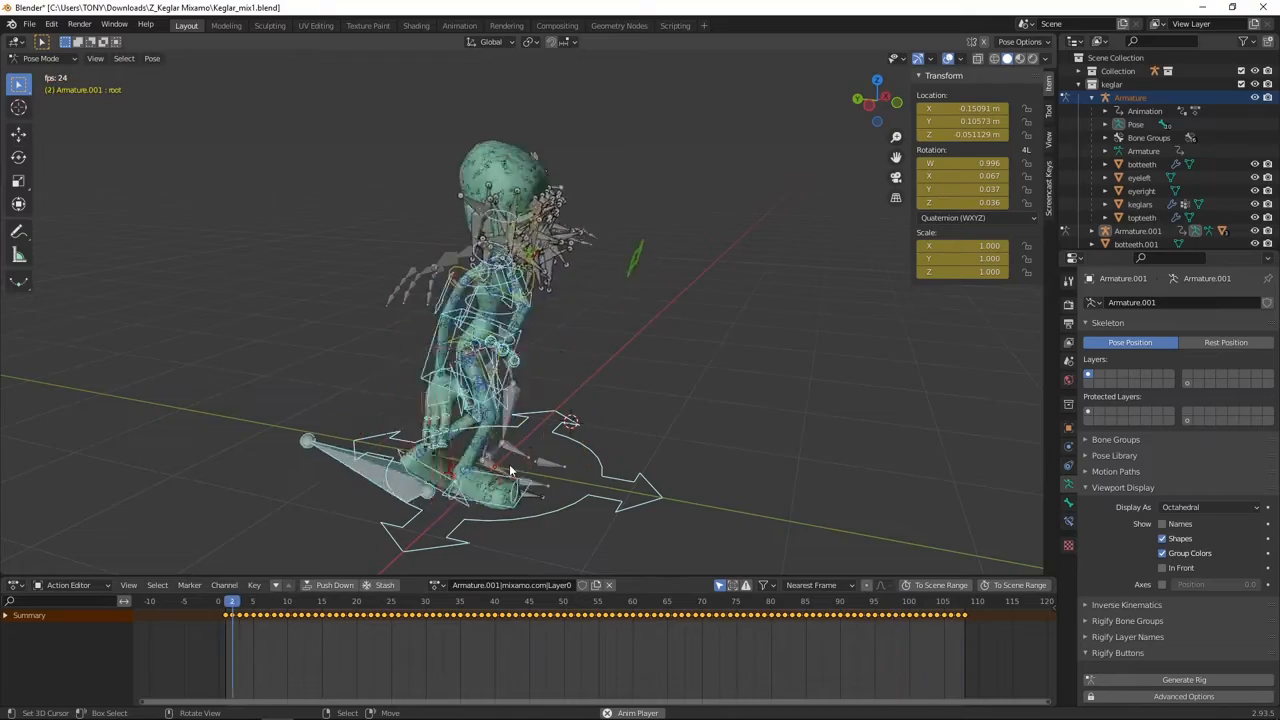
pyautogui.rightClick(562, 469)
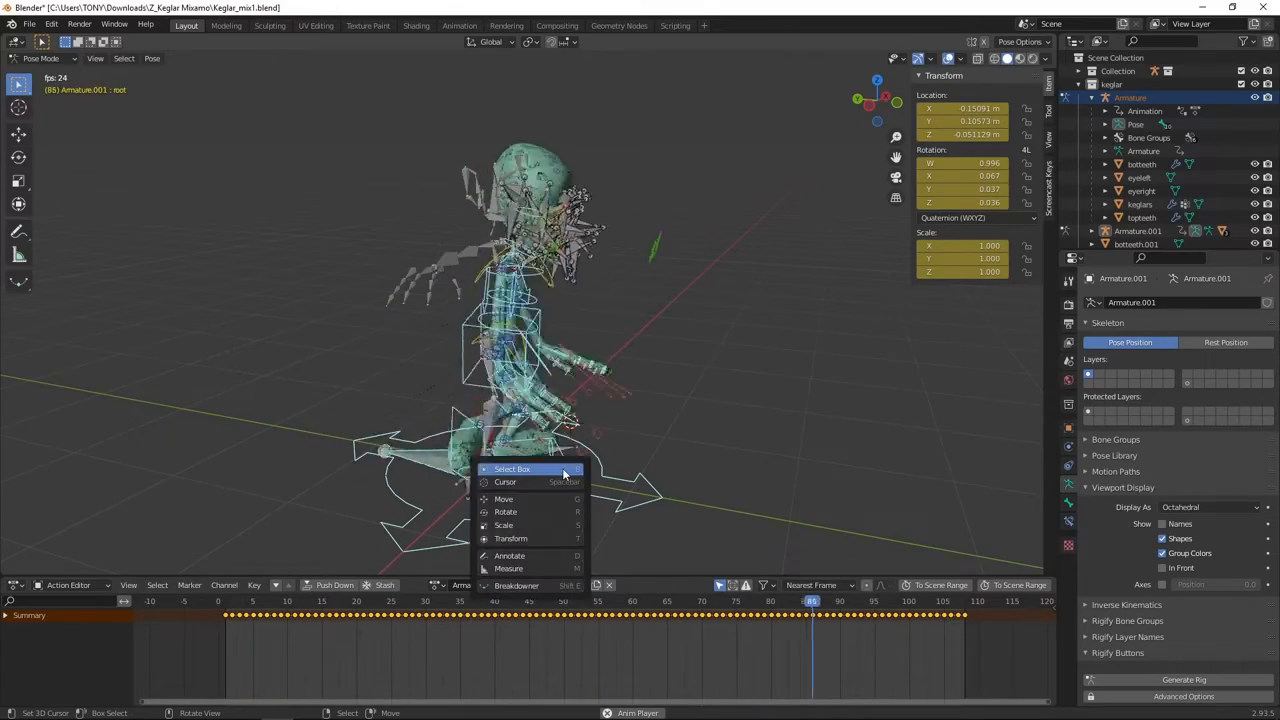
pyautogui.press('Escape')
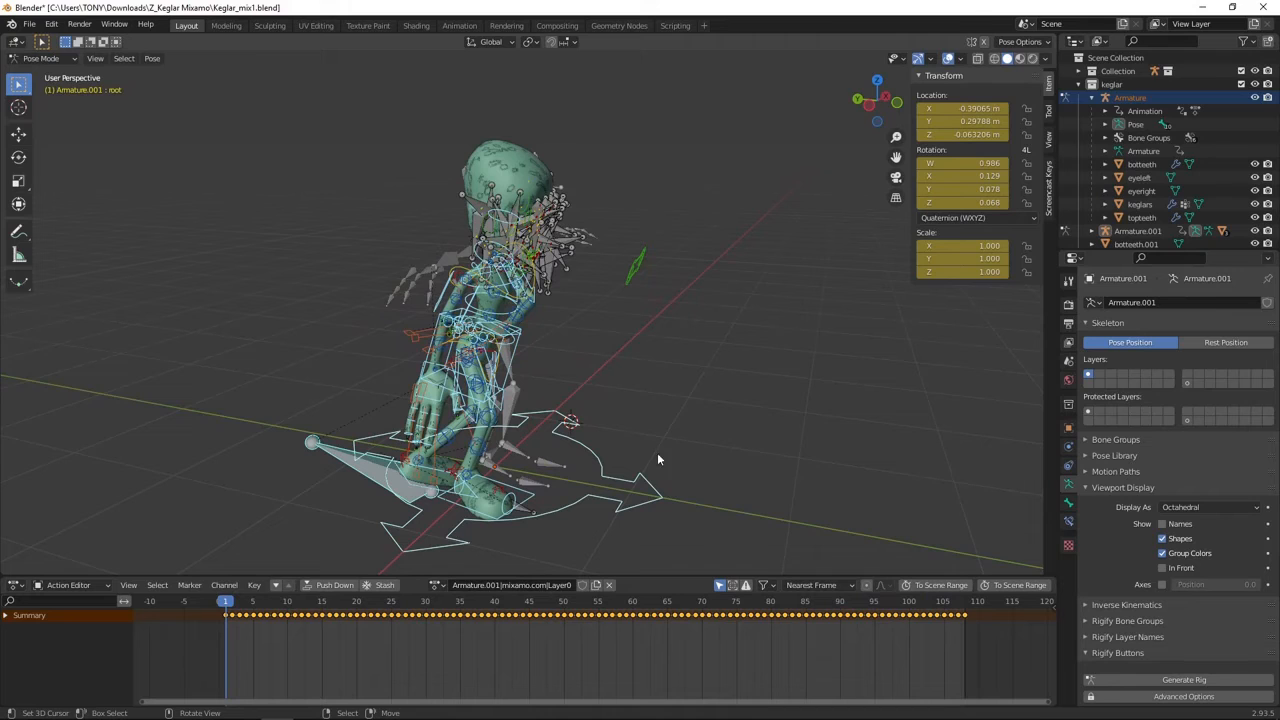
# - Delete the imported Armature.001 together with botteeth.001, metarig.001 and topteeth.001 in Object Mode
pyautogui.click(1165, 232)
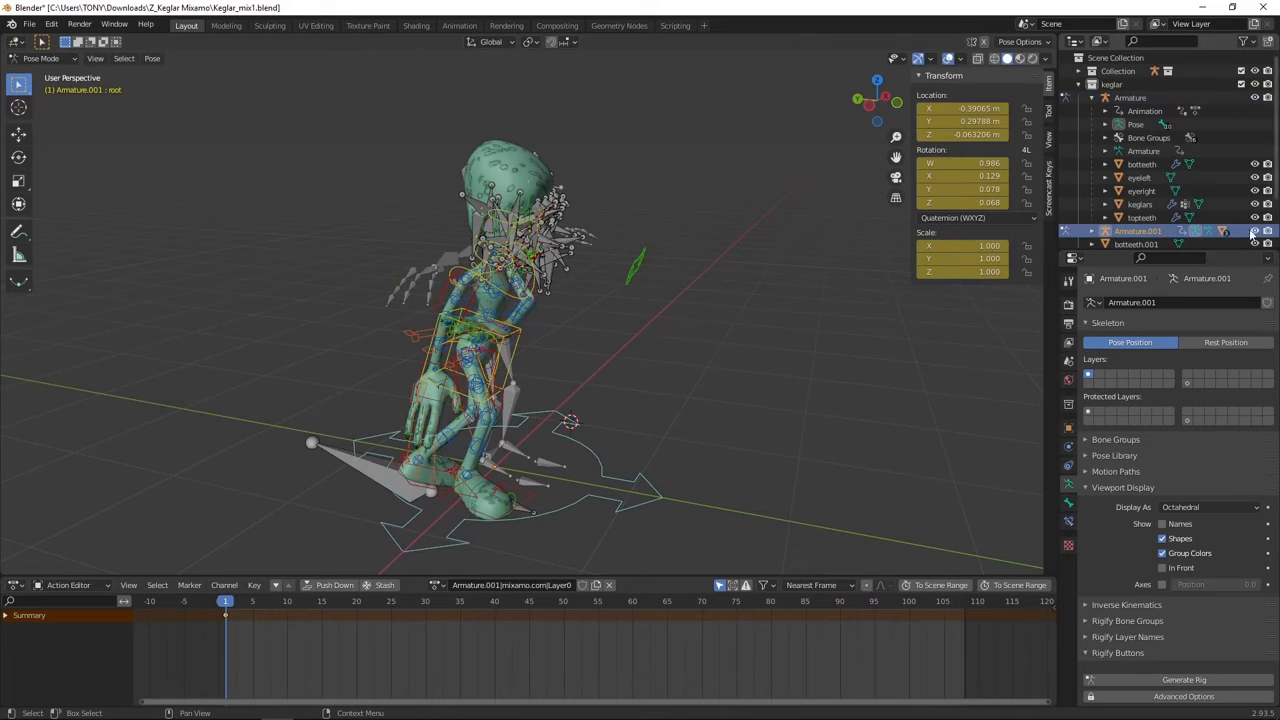
pyautogui.scroll(-3, 1172, 222)
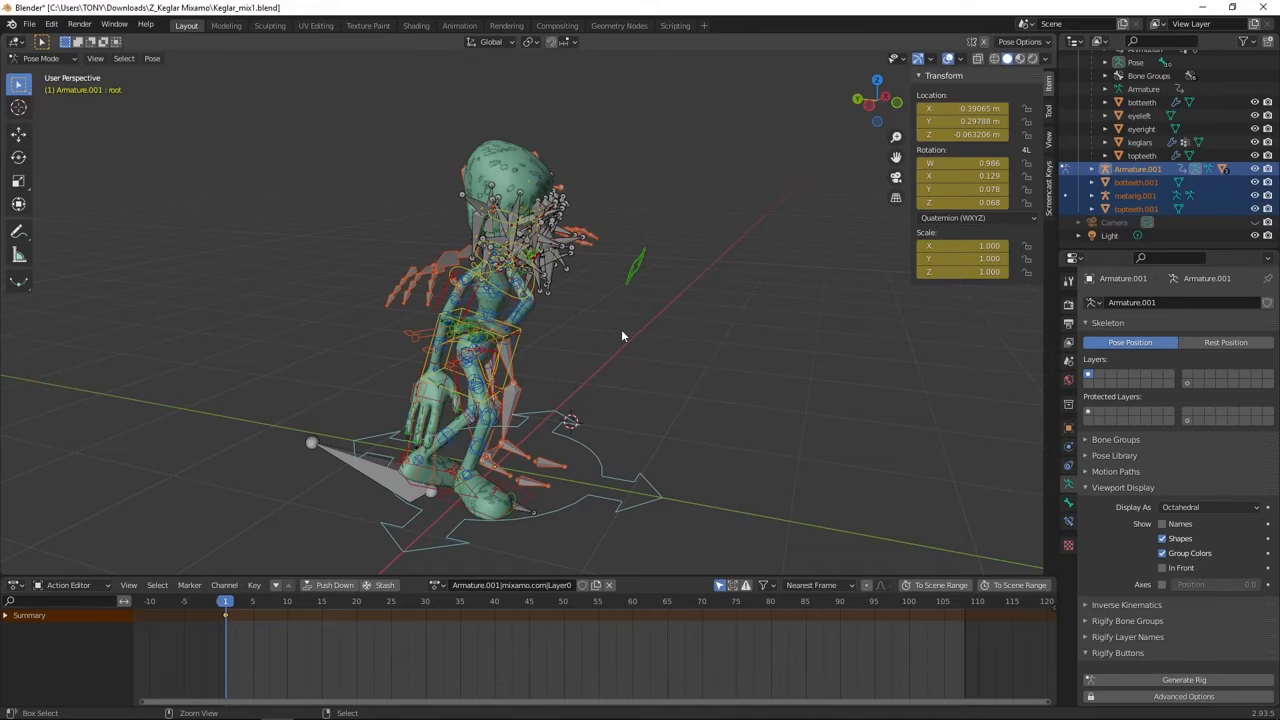
pyautogui.hotkey('ctrl', 'Tab')
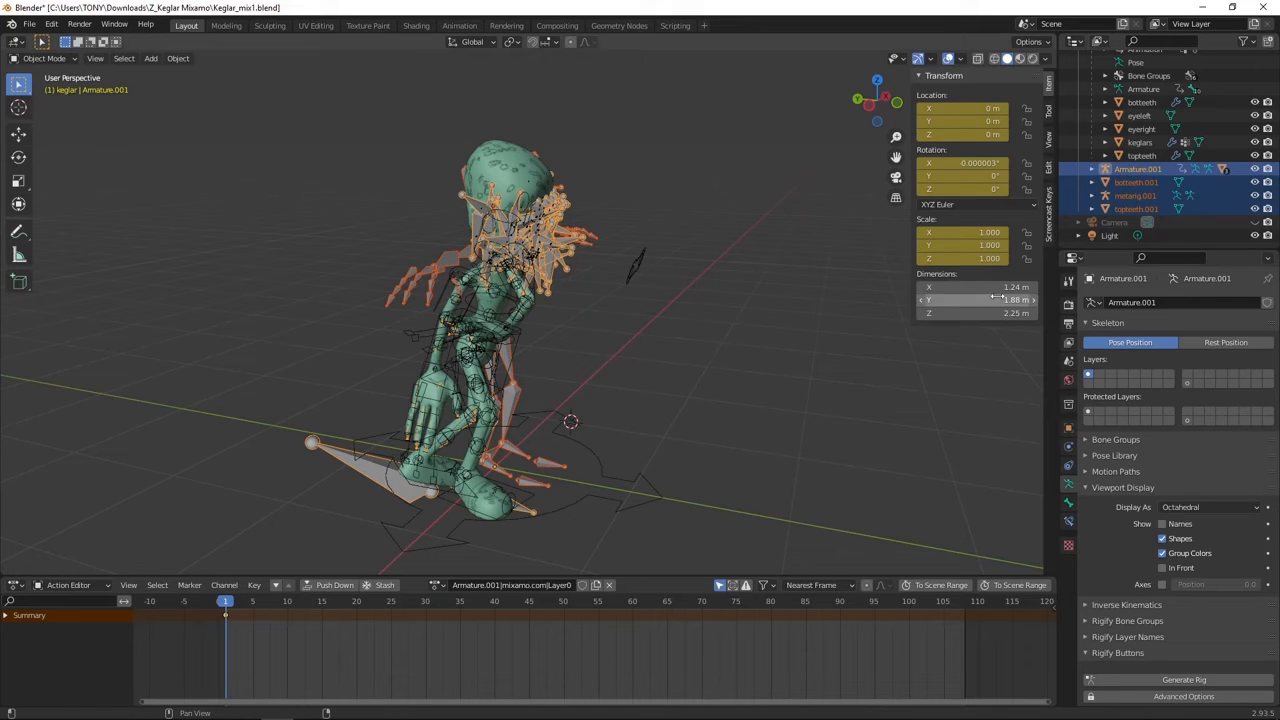
pyautogui.click(716, 189)
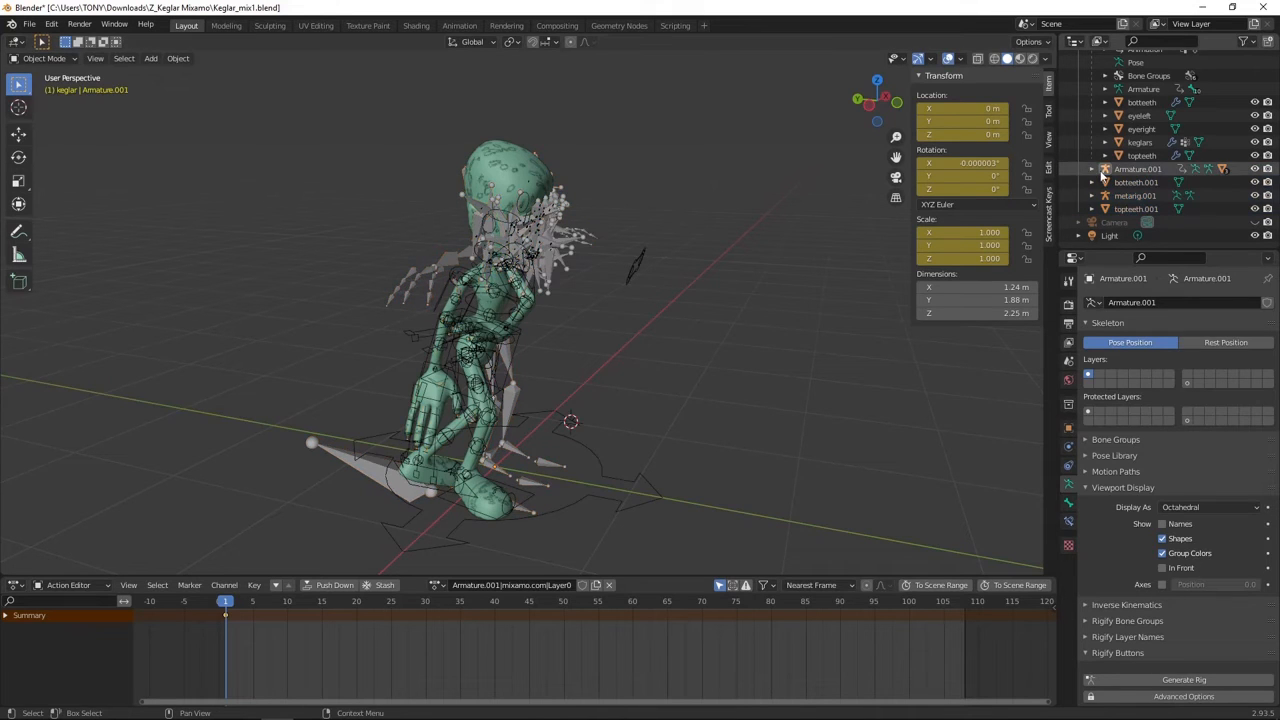
pyautogui.click(1138, 169)
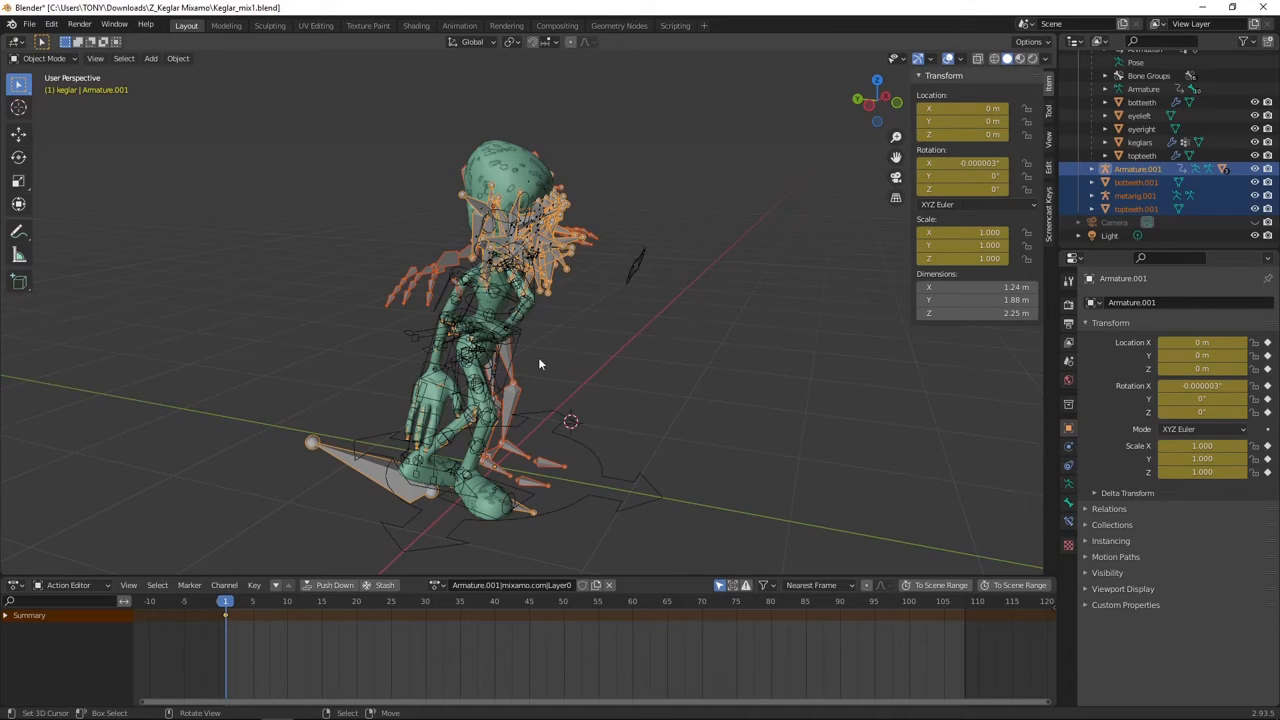
pyautogui.press('Delete')
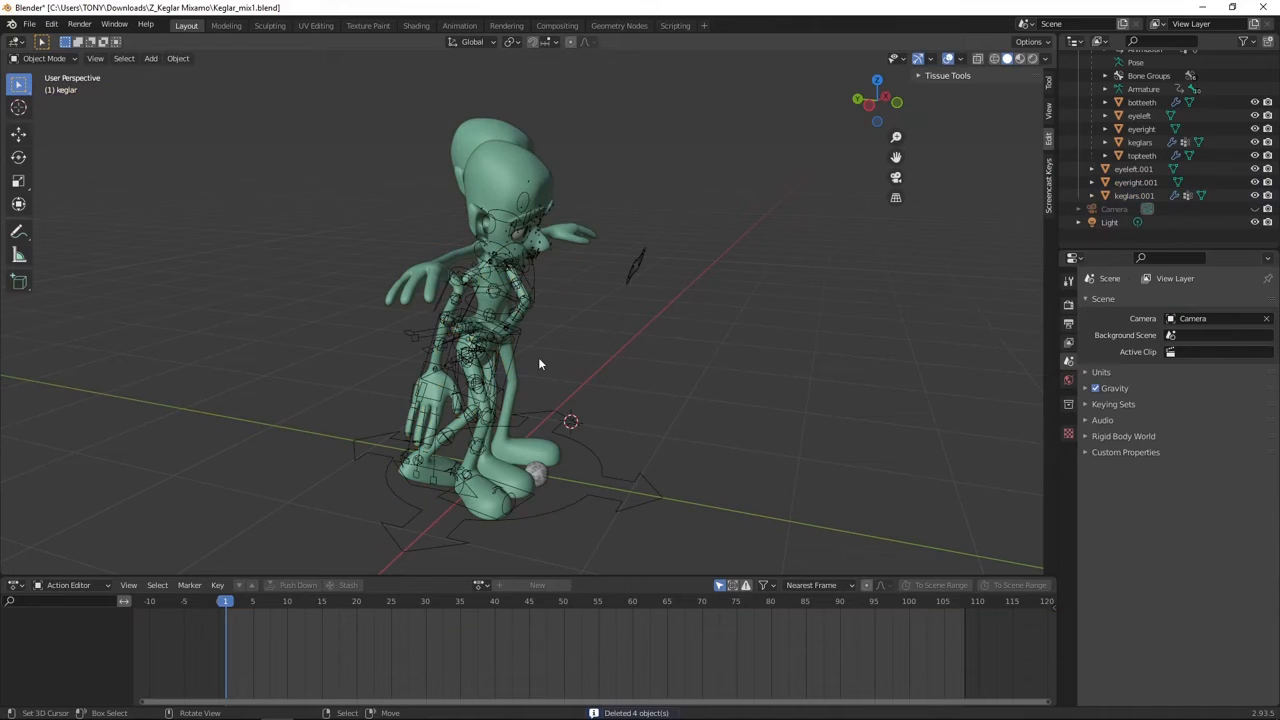
# - Delete the leftover imported meshes keglars.001, eyeright.001 and eyeleft.001
pyautogui.click(497, 121)
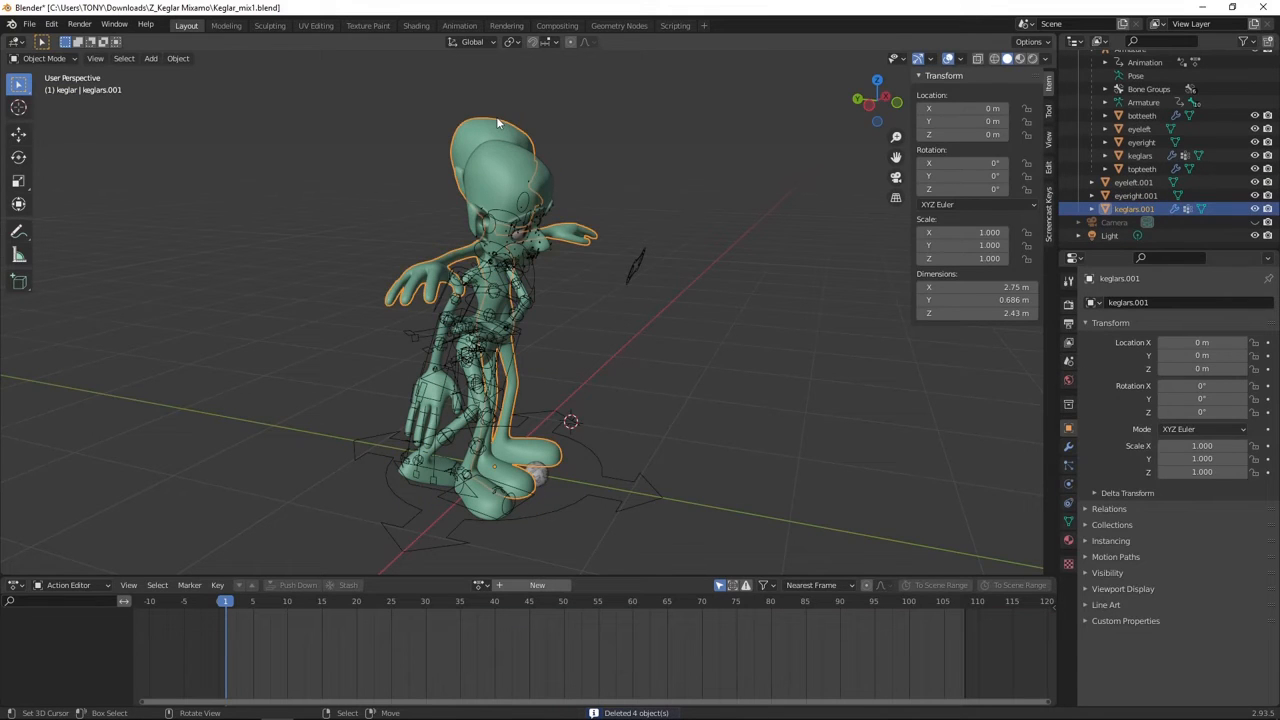
pyautogui.press('Delete')
pyautogui.click(537, 473)
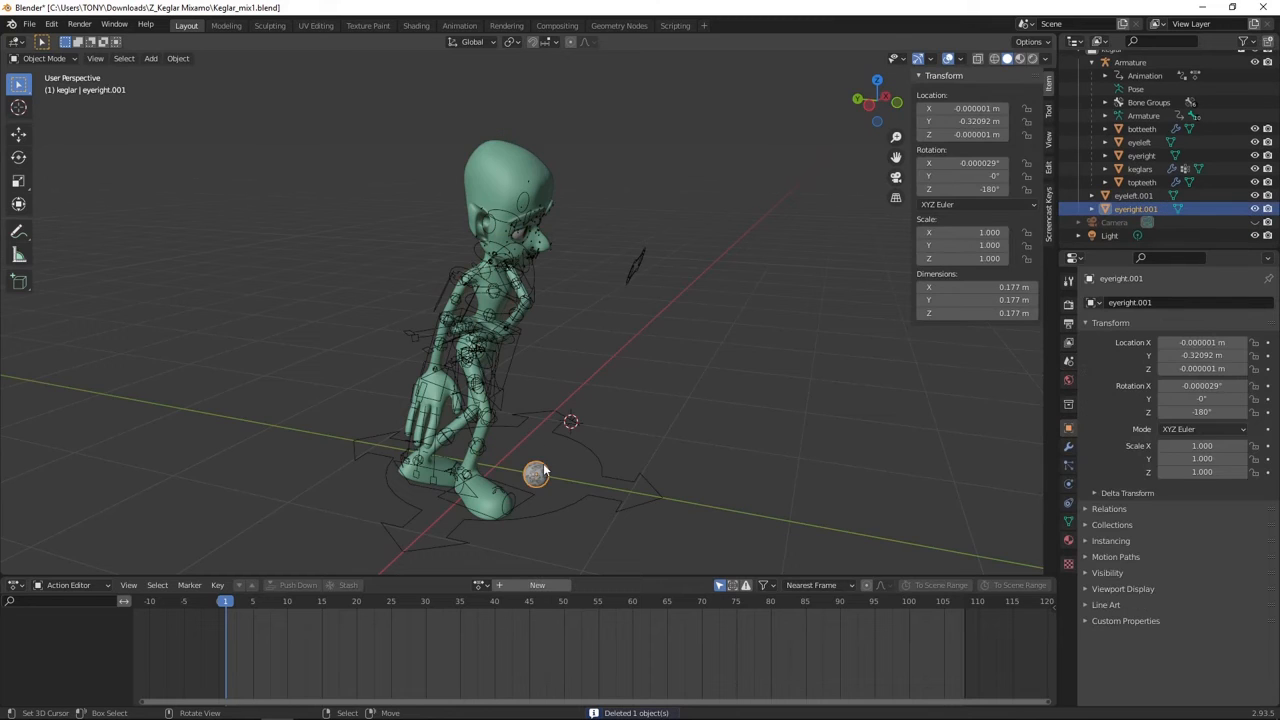
pyautogui.click(543, 469)
pyautogui.click(543, 469)
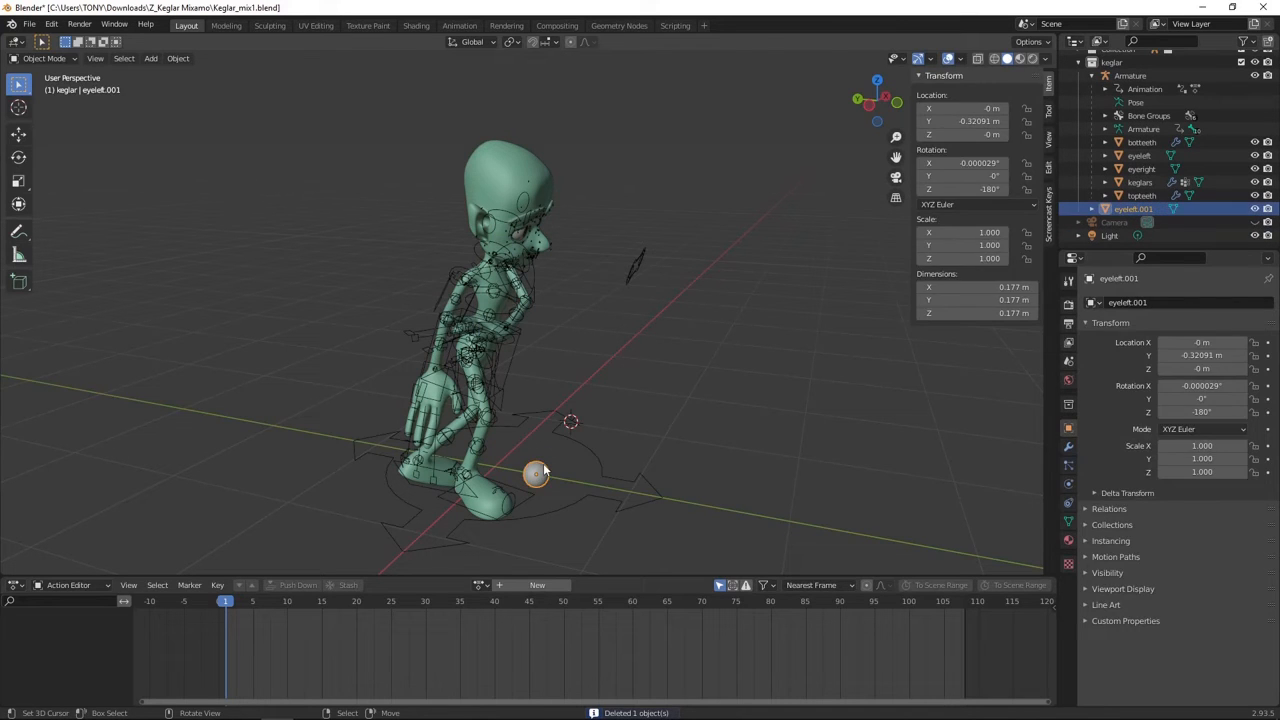
pyautogui.press('Delete')
# - Play the baked dance on the remaining character from the front and stop playback at frame 1
pyautogui.moveTo(520, 243); pyautogui.dragTo(414, 256, button='middle')
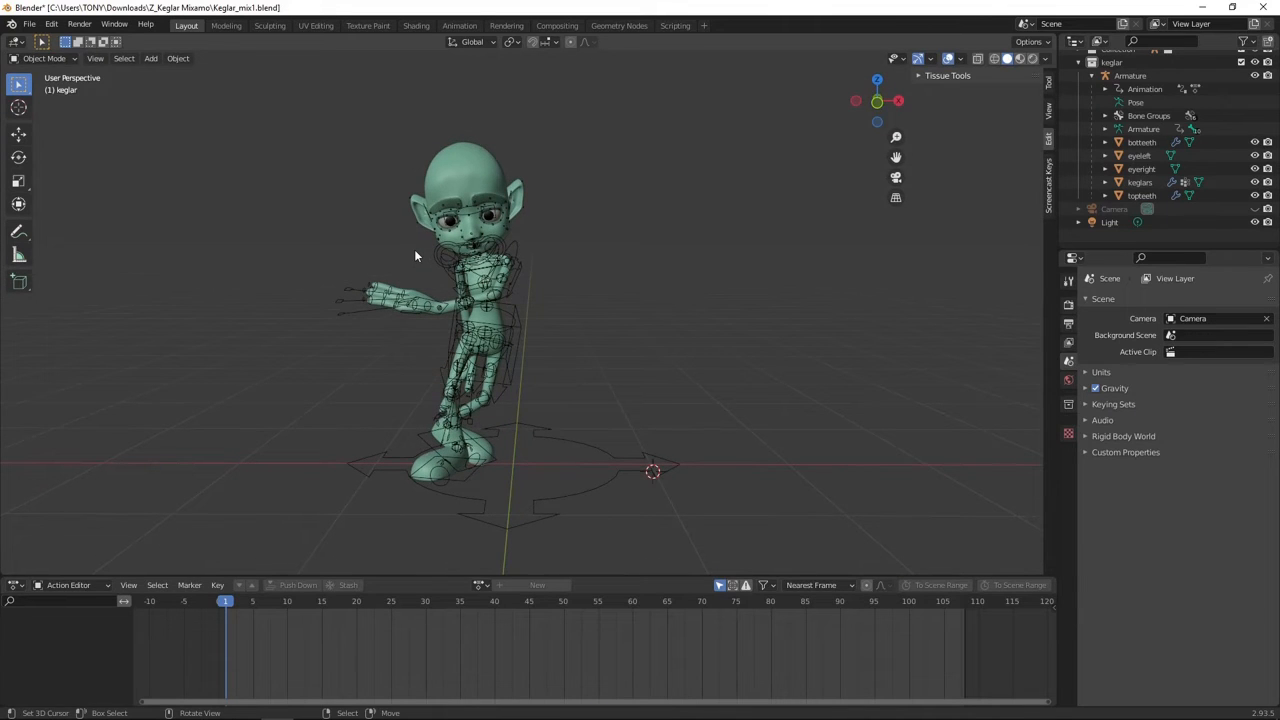
pyautogui.press('space')
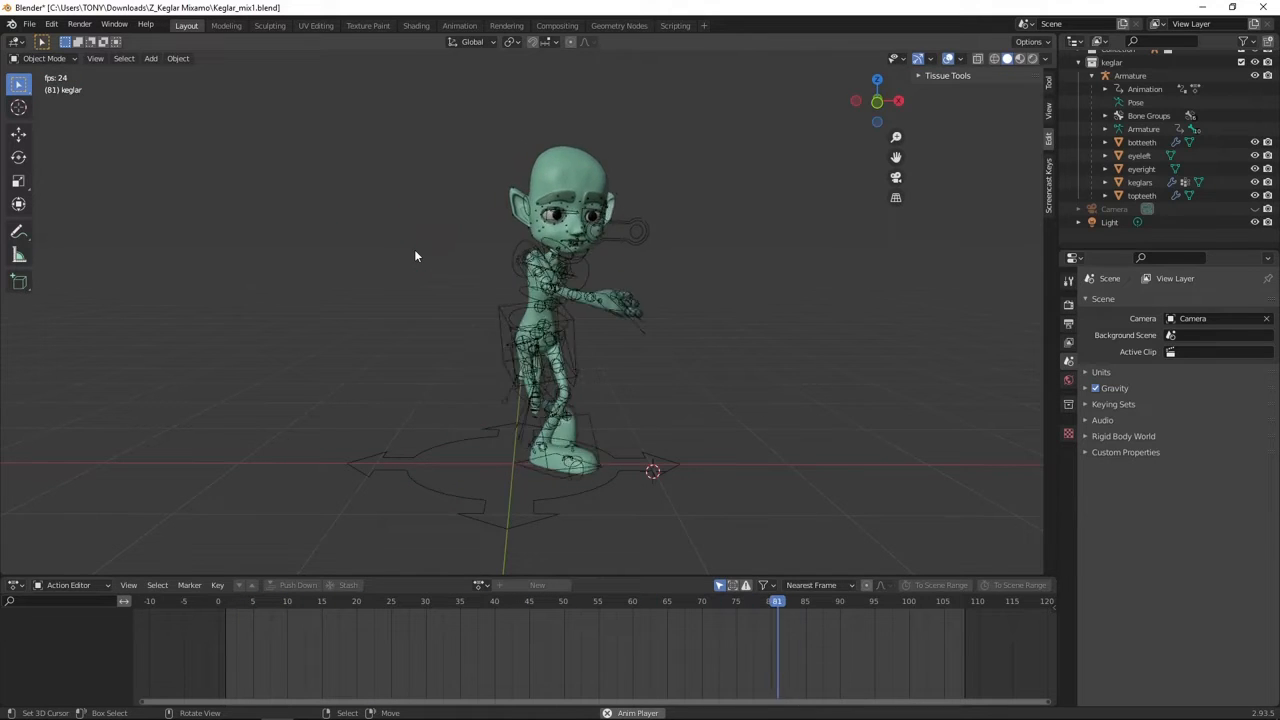
pyautogui.press('Escape')
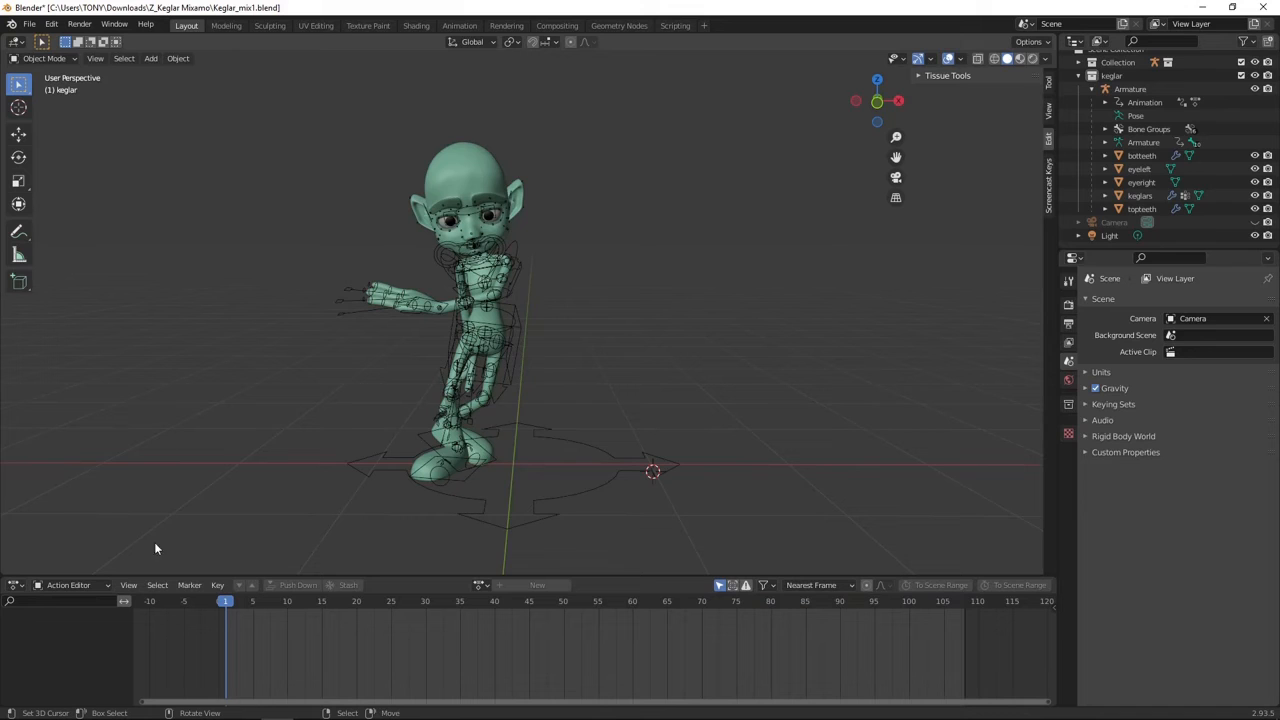
# - Put the original Rigify armature in Pose Mode and try moving its eyes control bone
pyautogui.click(352, 307)
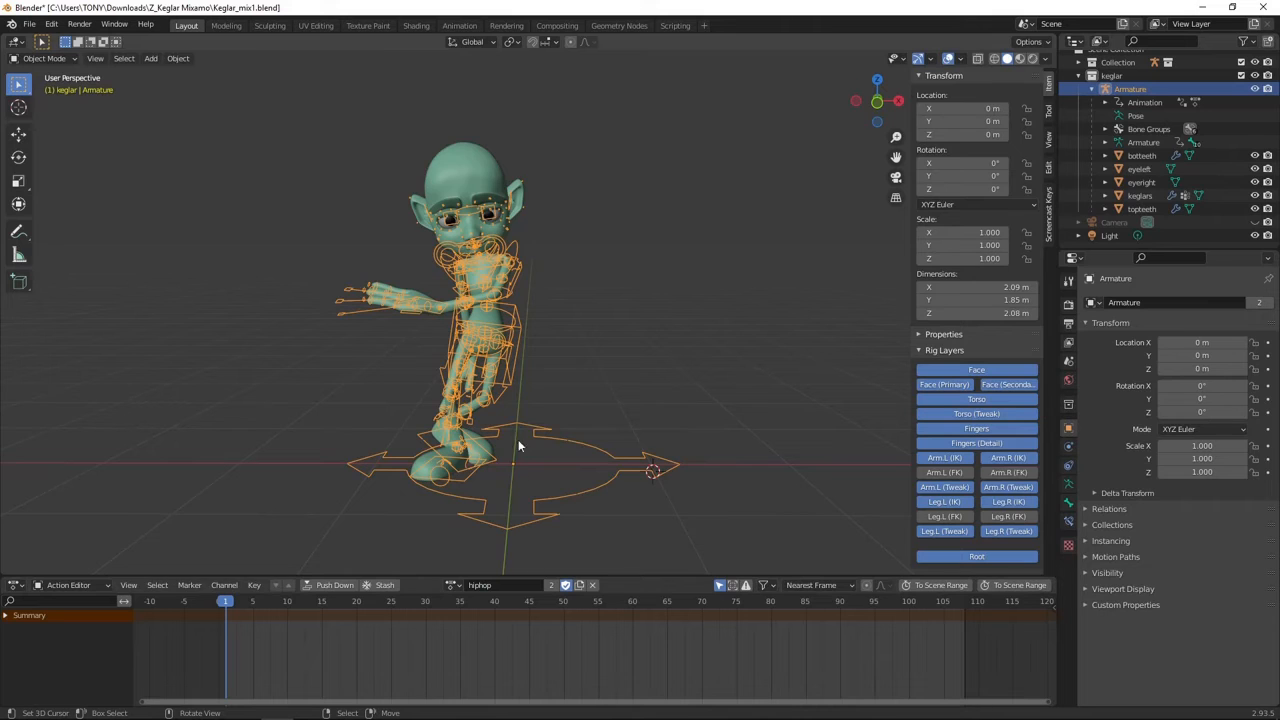
pyautogui.scroll(4, 496, 404)
pyautogui.scroll(-6, 496, 404)
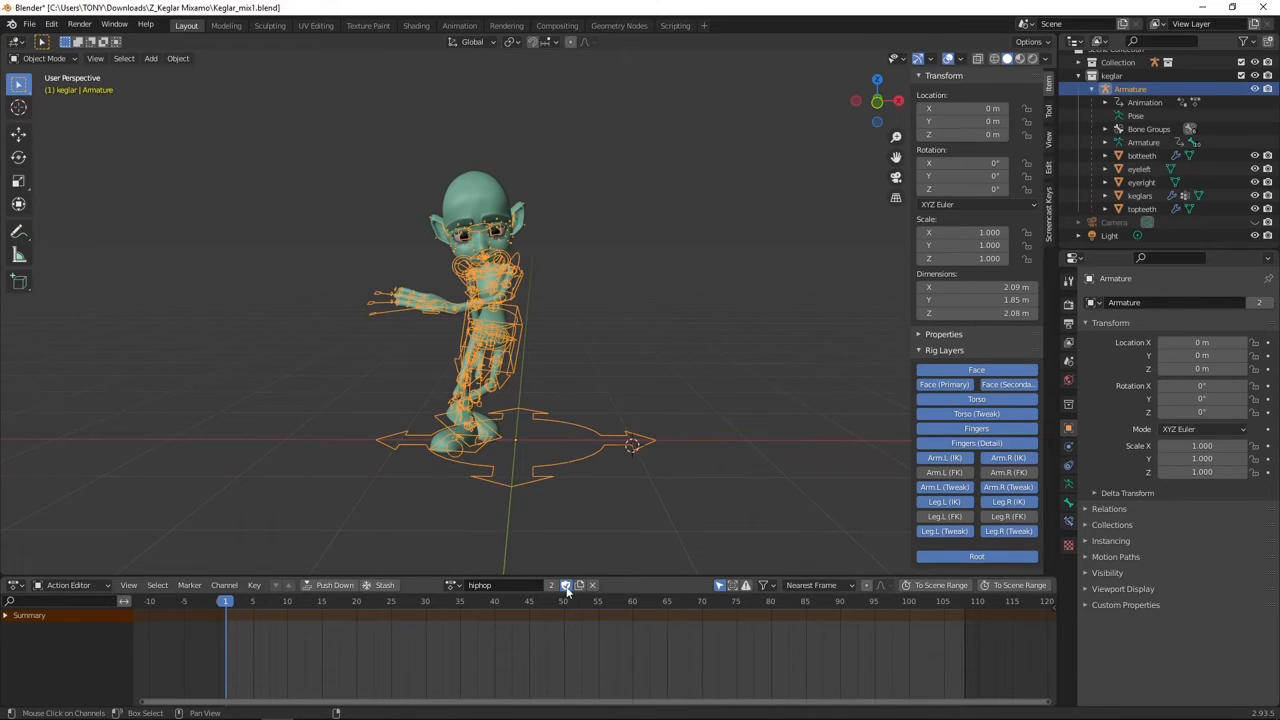
pyautogui.scroll(5, 496, 318)
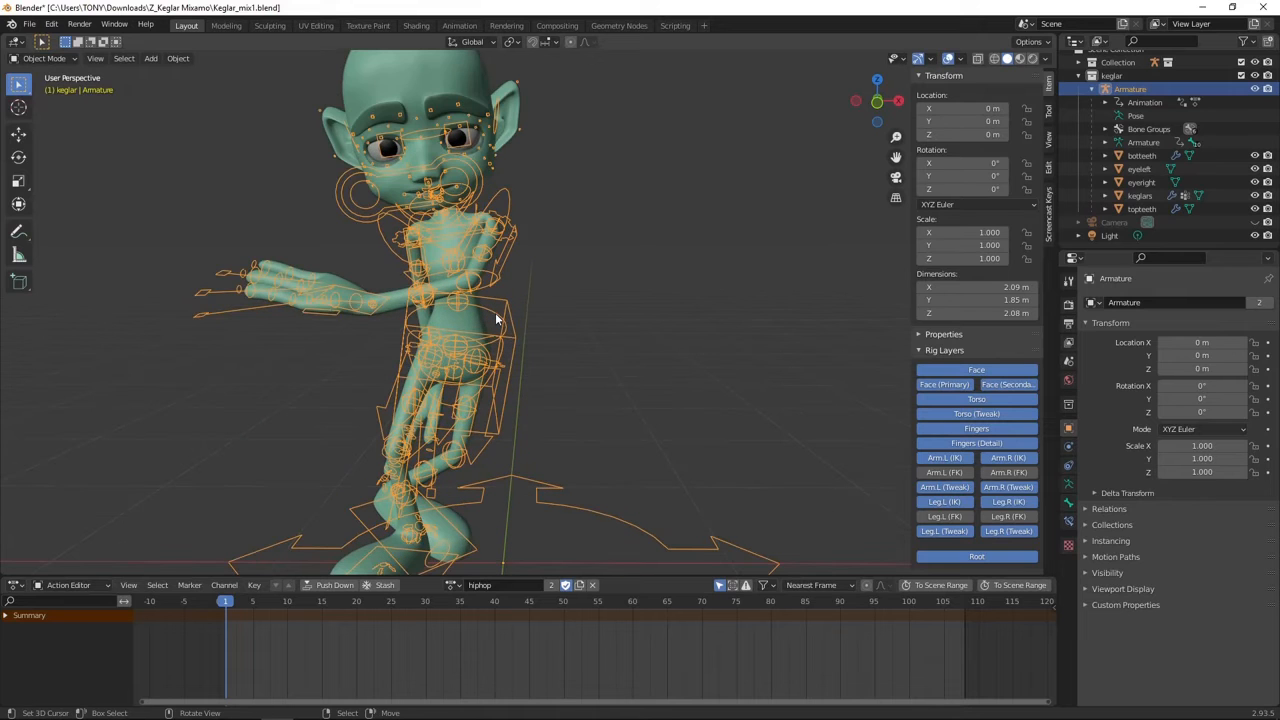
pyautogui.hotkey('ctrl', 'Tab')
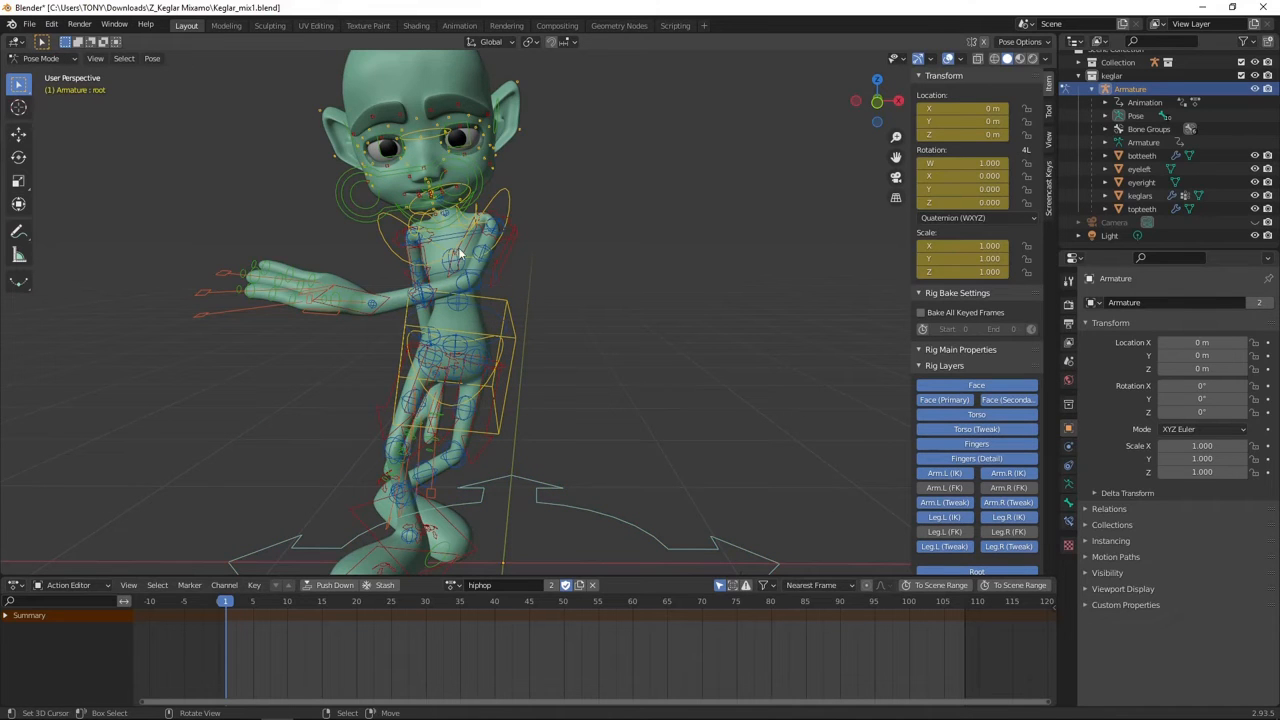
pyautogui.moveTo(452, 238); pyautogui.dragTo(529, 282, button='middle')
pyautogui.scroll(3, 529, 282)
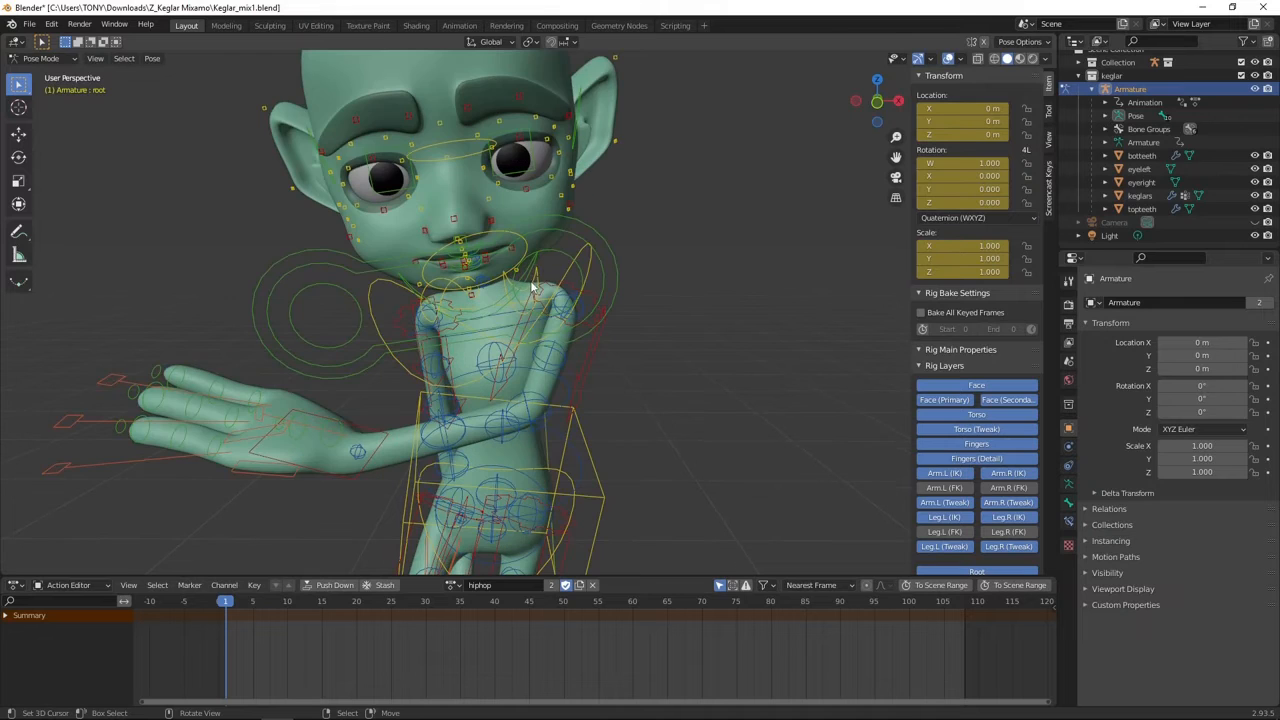
pyautogui.click(581, 225)
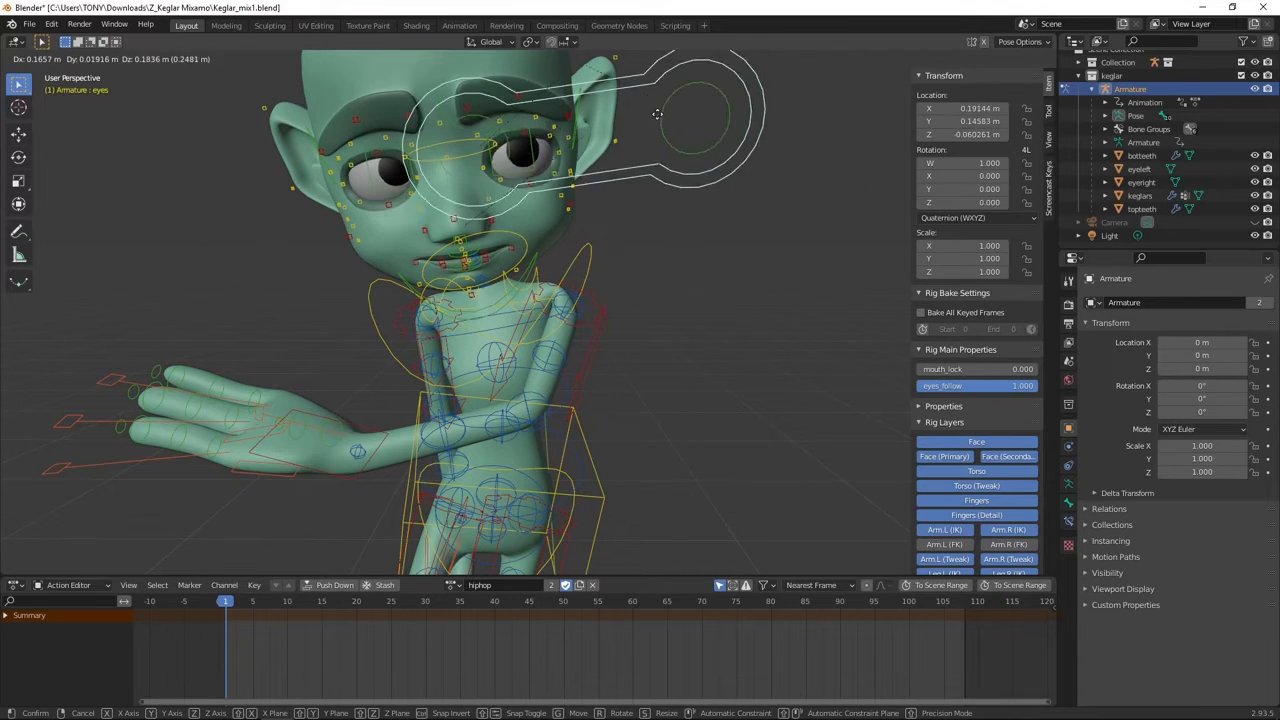
pyautogui.rightClick(436, 159)
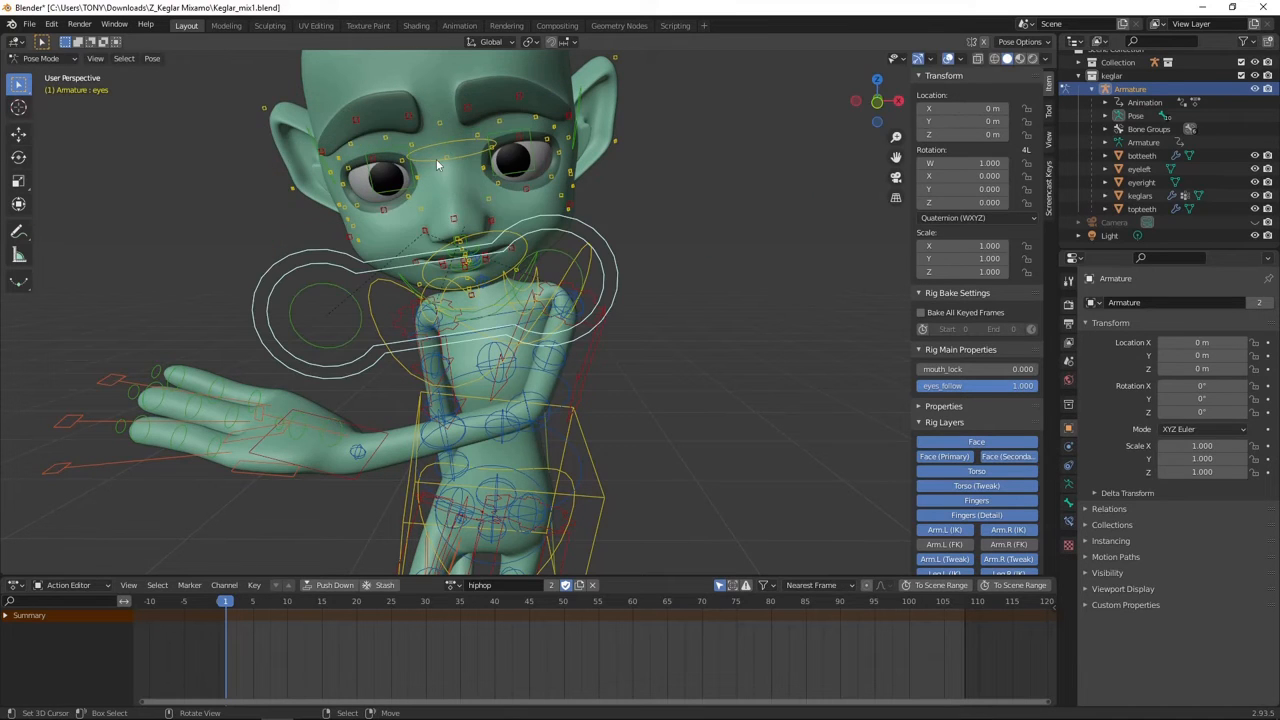
pyautogui.scroll(-7, 436, 160)
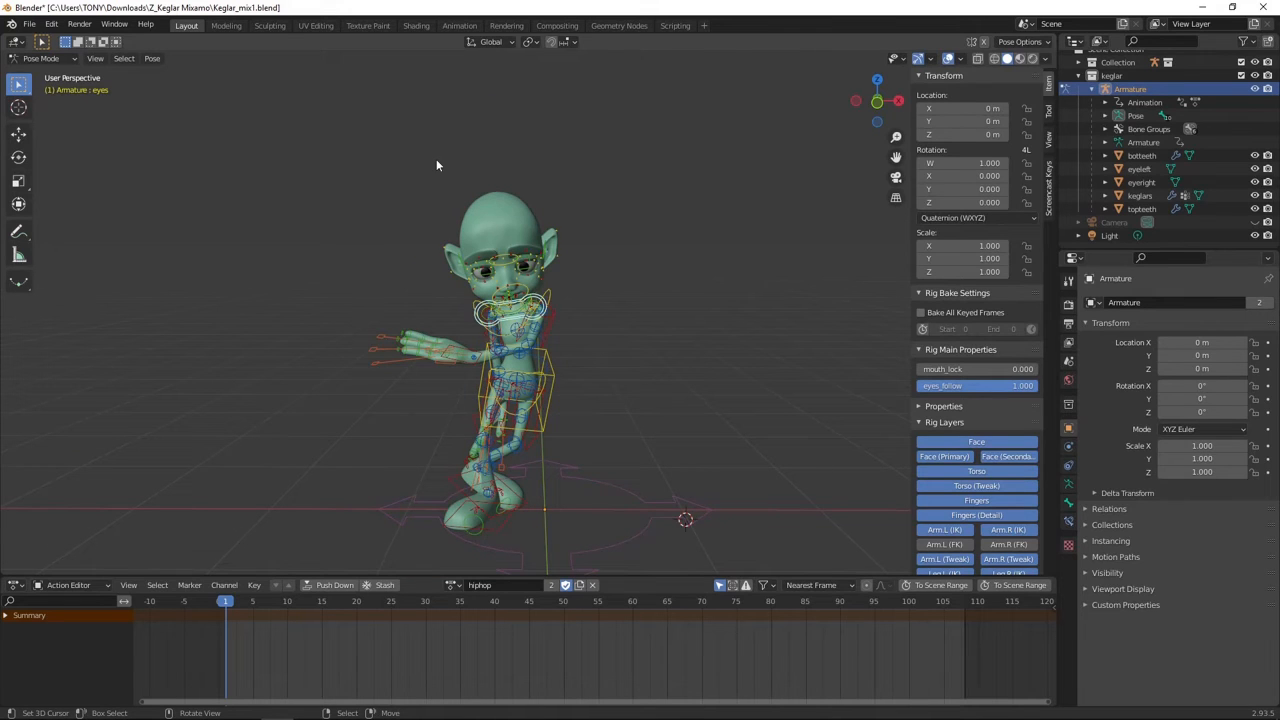
pyautogui.scroll(2, 453, 423)
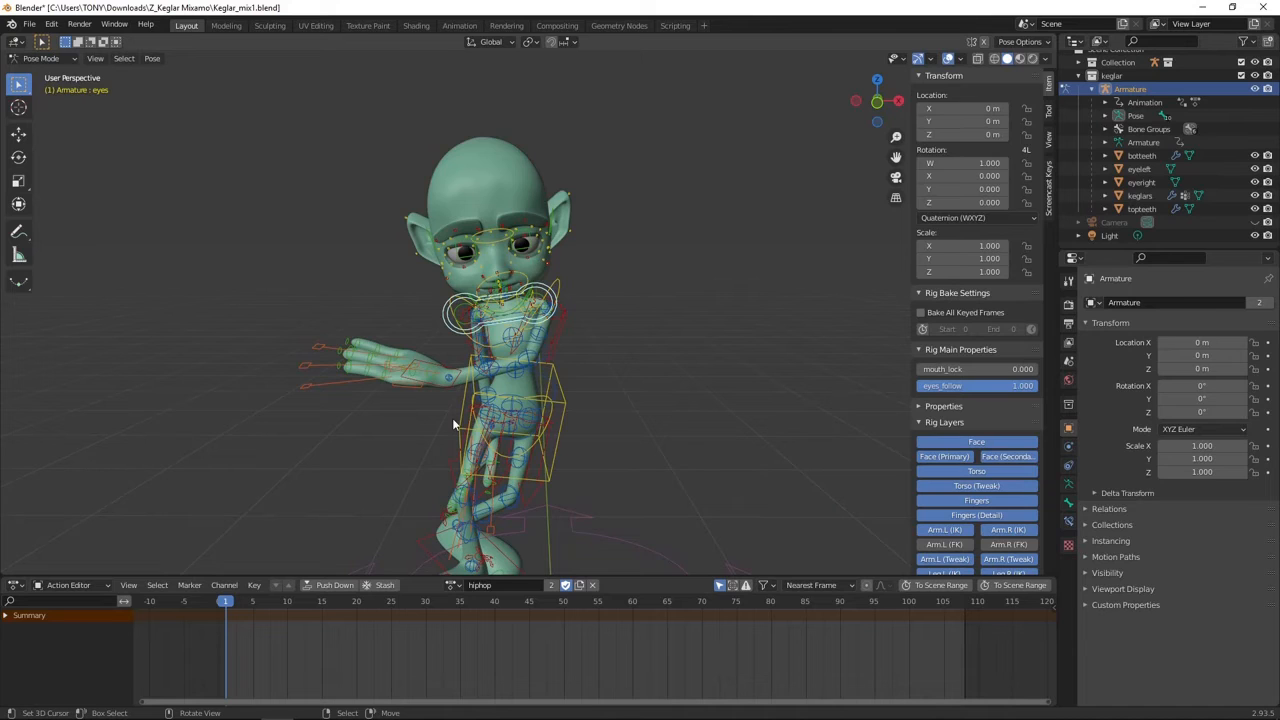
pyautogui.scroll(-2, 452, 415)
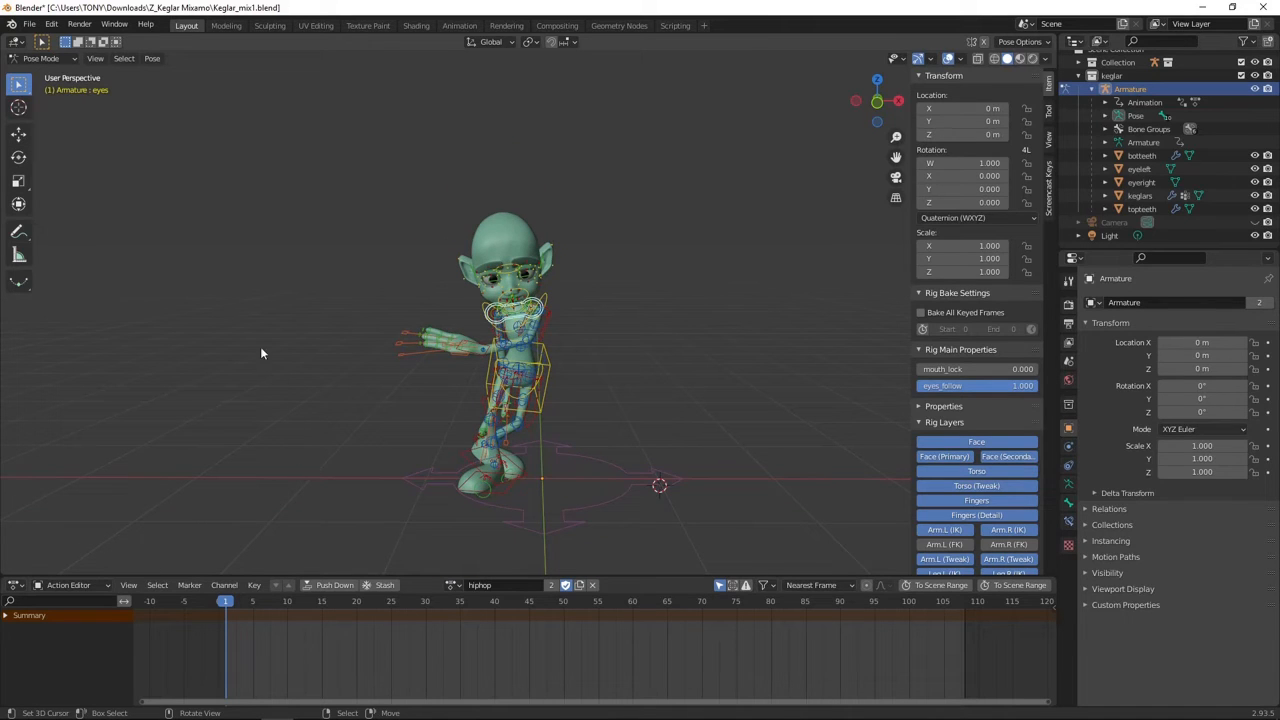
# - Import the Silly Dancing.fbx file as FBX from the Z_Keglar Mixamo folder
pyautogui.click(29, 23)
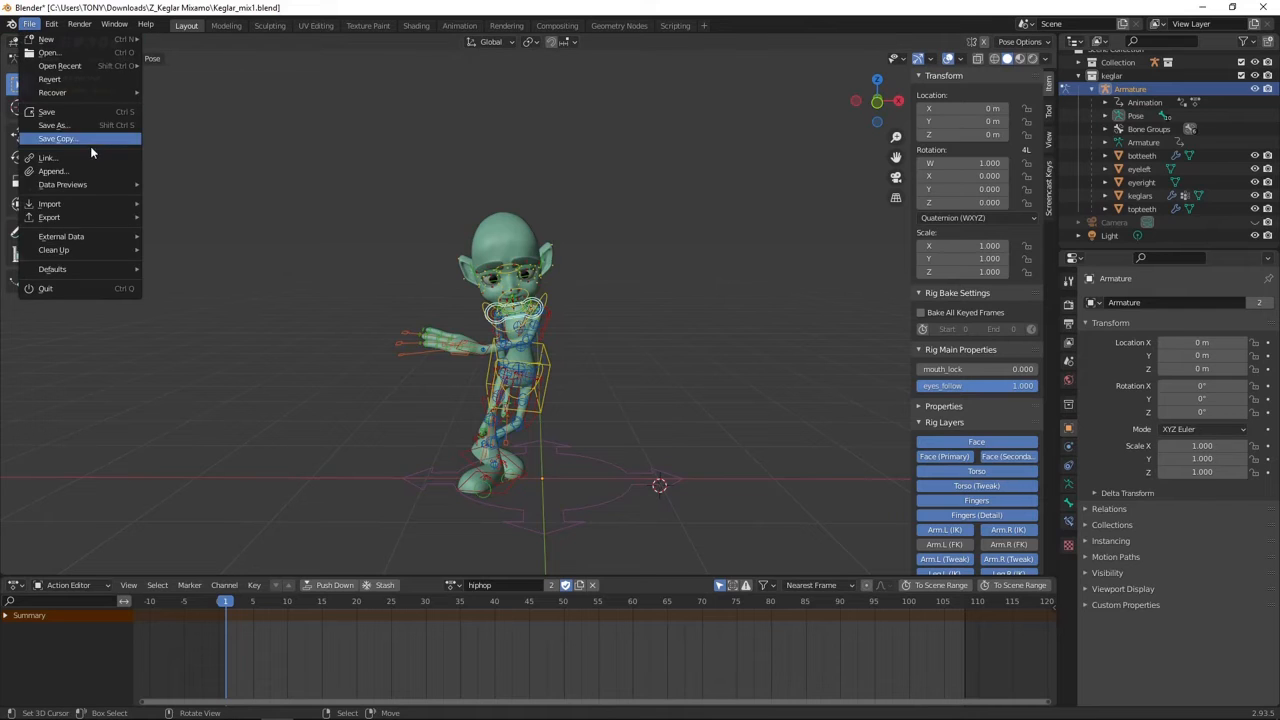
pyautogui.moveTo(120, 217)
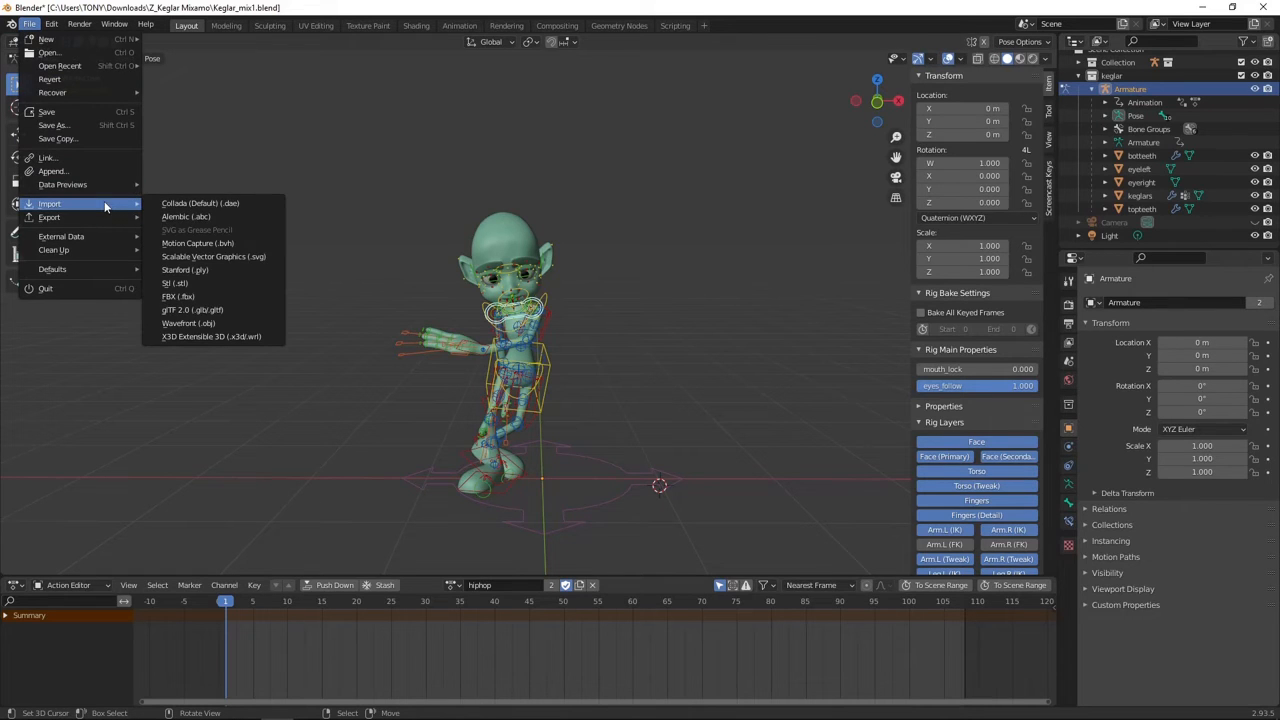
pyautogui.click(254, 296)
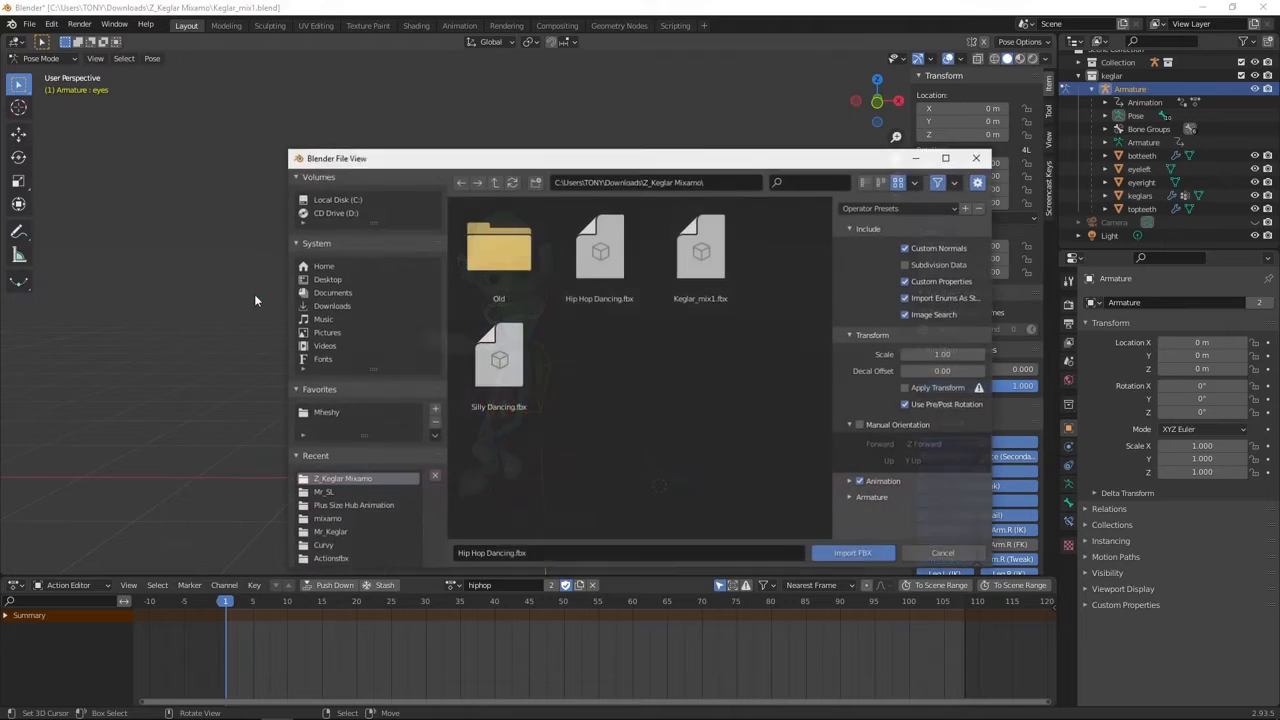
pyautogui.click(483, 367)
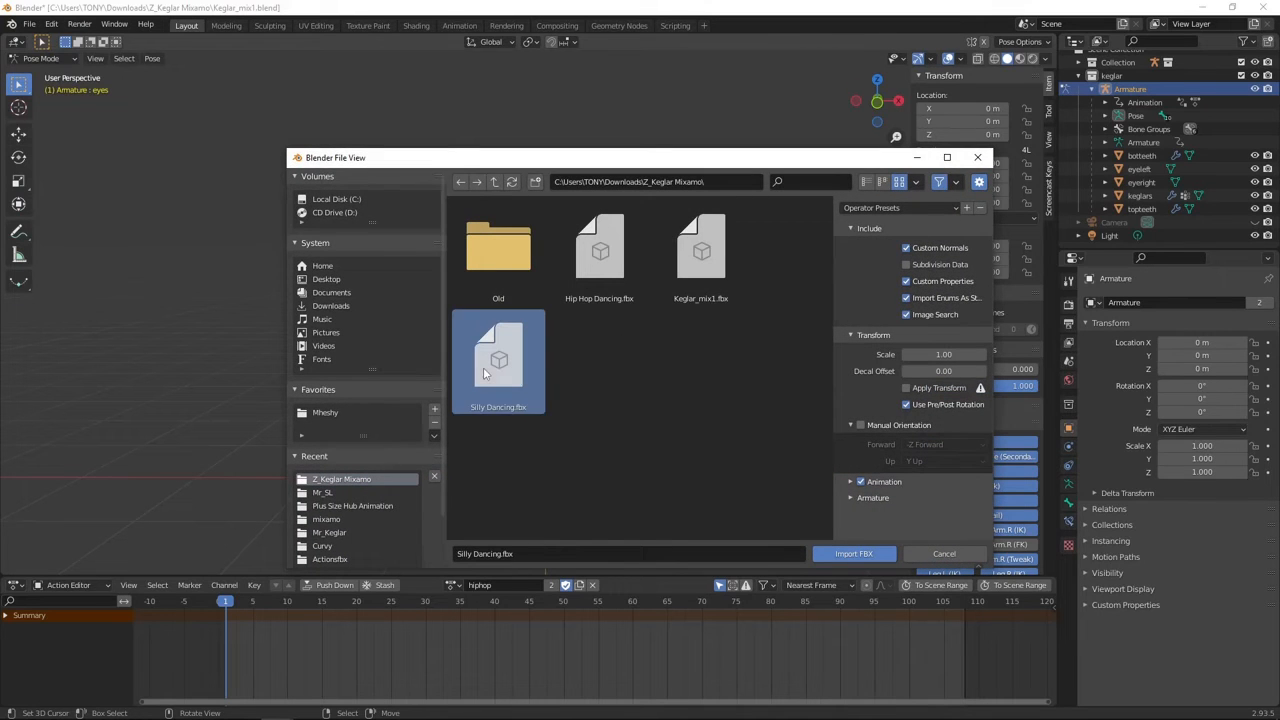
pyautogui.click(873, 556)
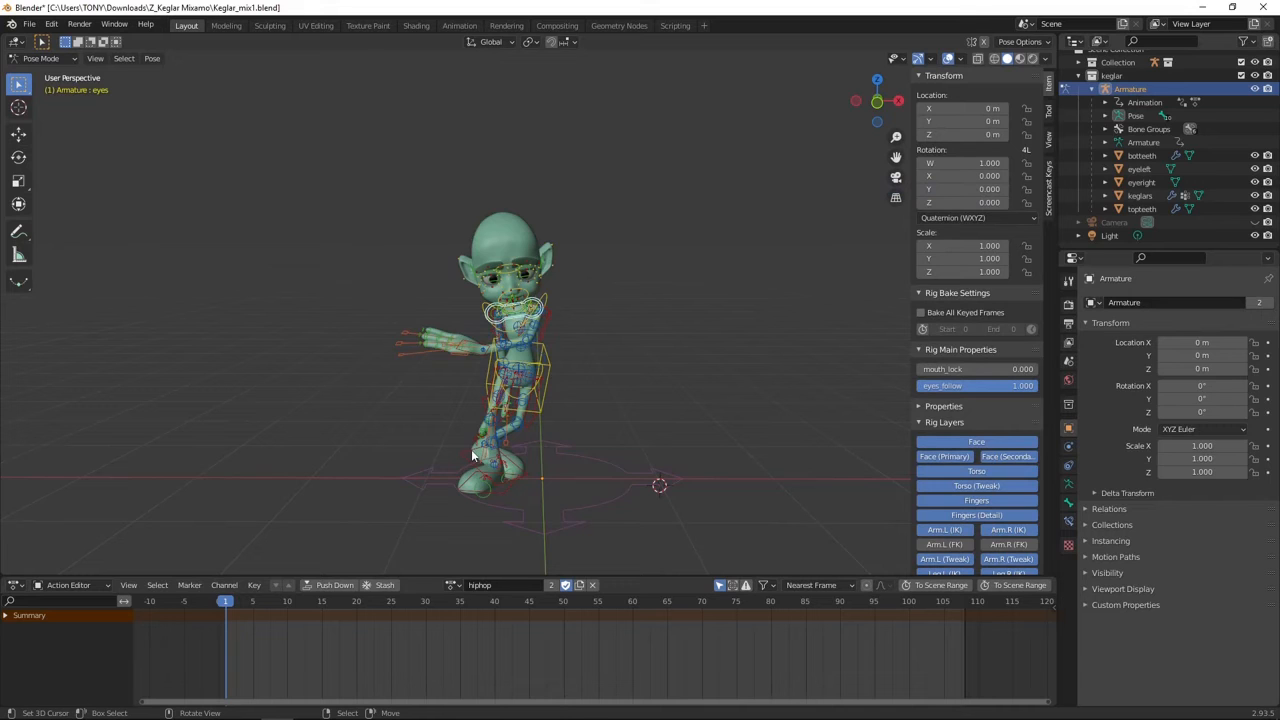
# - Play the imported Silly Dancing animation alongside the original rig and stop playback
pyautogui.scroll(3, 513, 421)
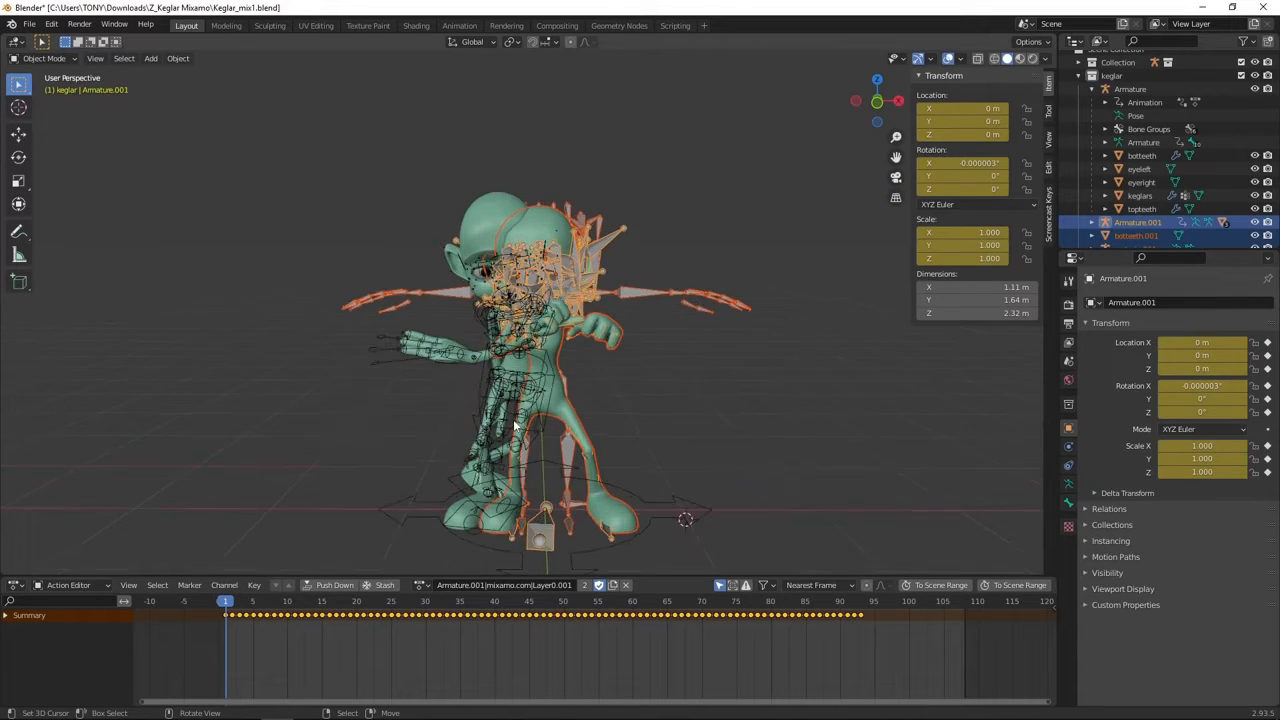
pyautogui.scroll(-5, 513, 421)
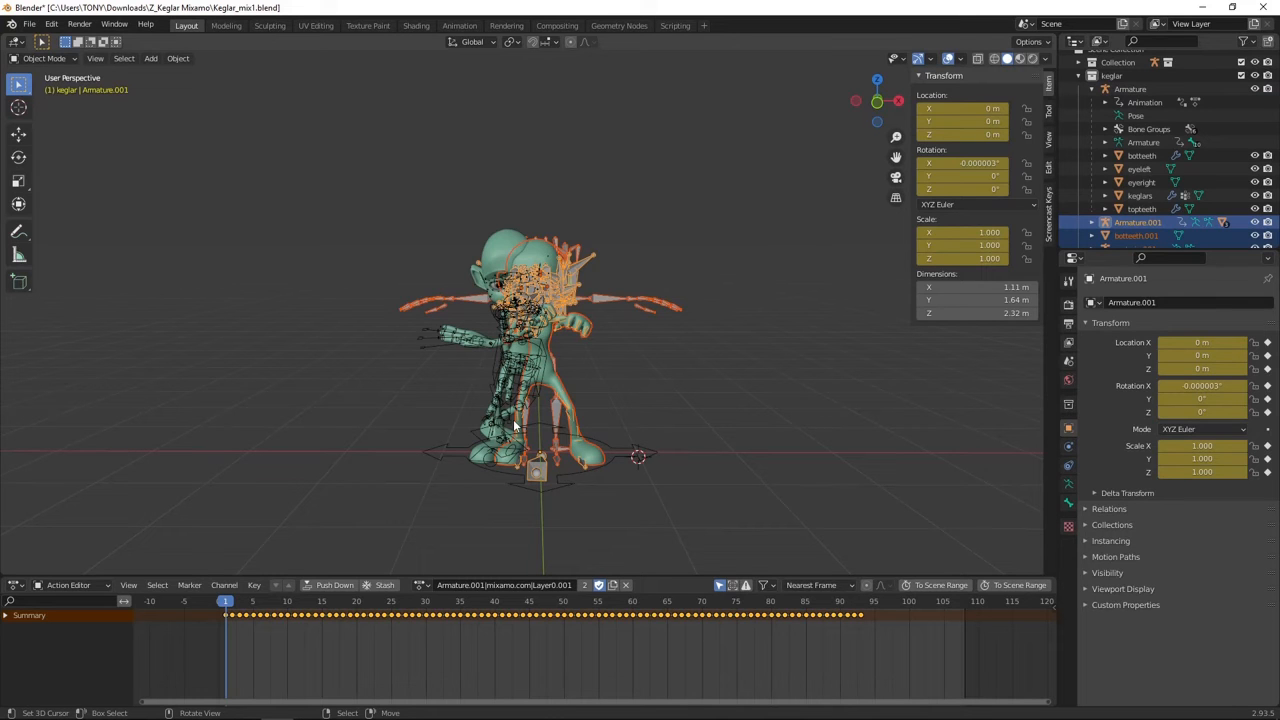
pyautogui.press('space')
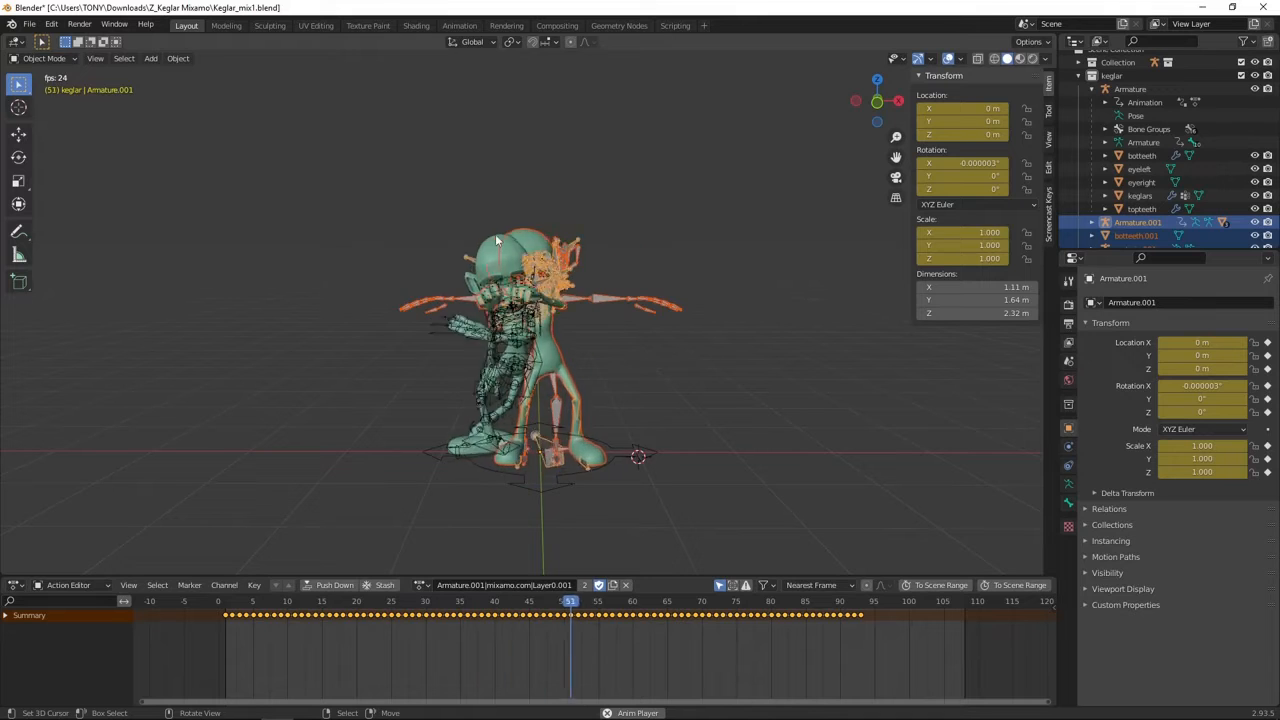
pyautogui.press('Escape')
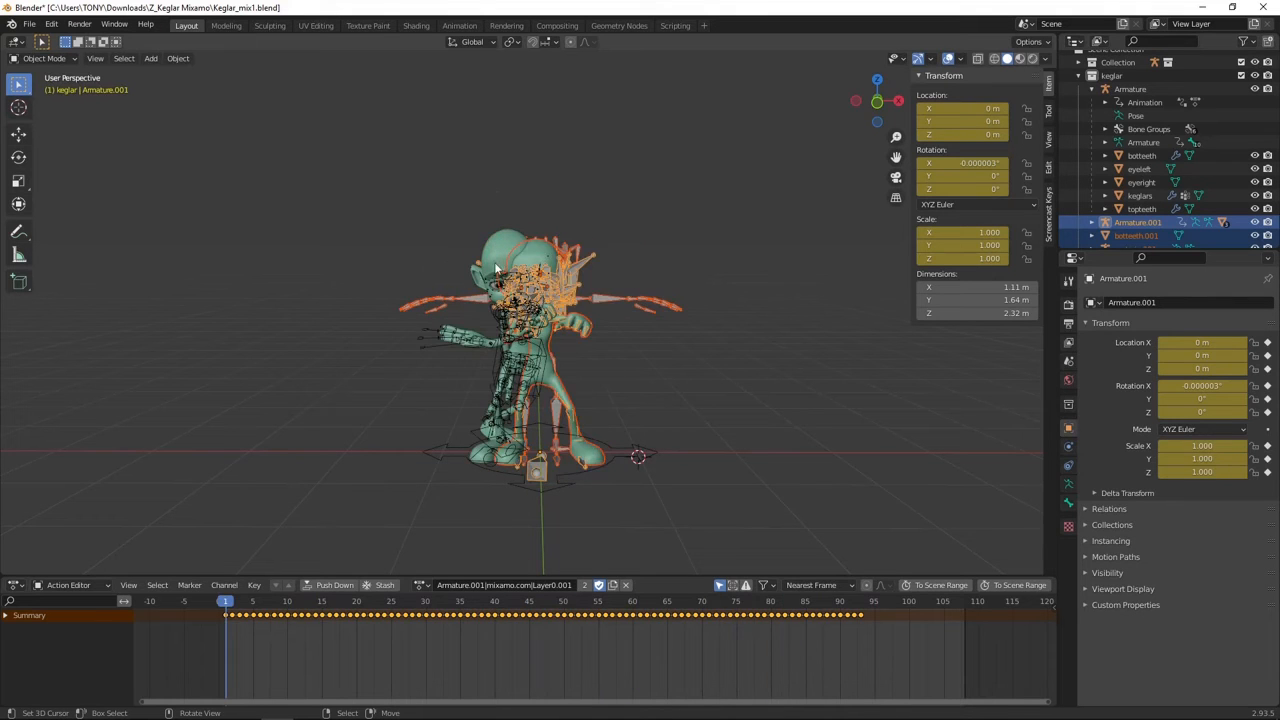
# - Select the original Rigify armature together with the imported Armature.001 as the active one, and put both in Pose Mode
pyautogui.scroll(3, 495, 265)
pyautogui.scroll(-5, 494, 265)
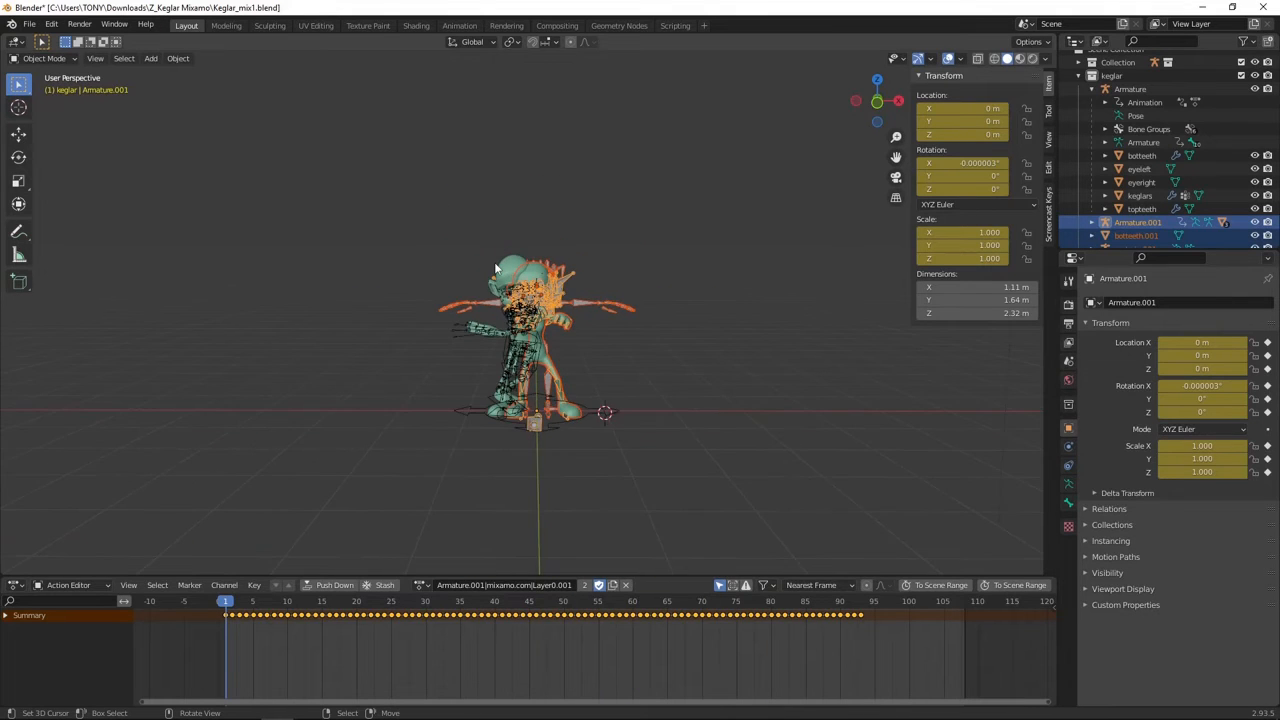
pyautogui.scroll(1, 494, 265)
pyautogui.moveTo(510, 428); pyautogui.dragTo(619, 252, button='middle')
pyautogui.scroll(2, 610, 437)
pyautogui.scroll(2, 610, 437)
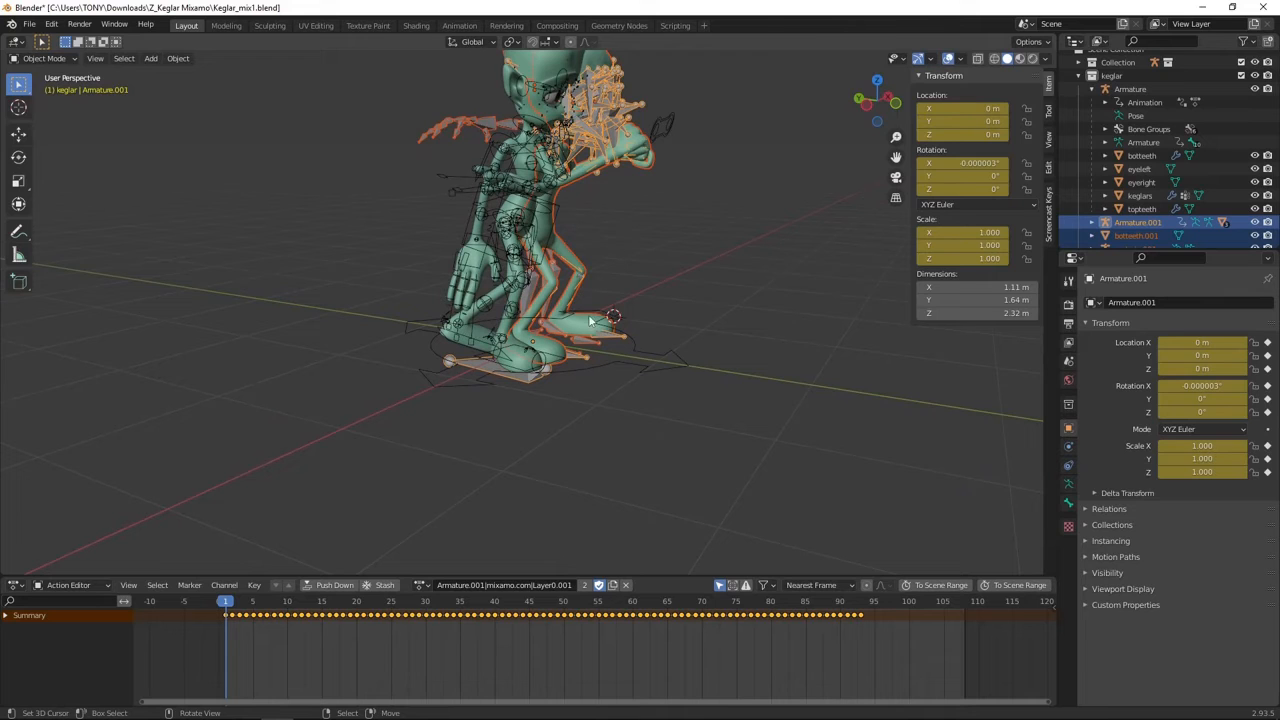
pyautogui.click(413, 329)
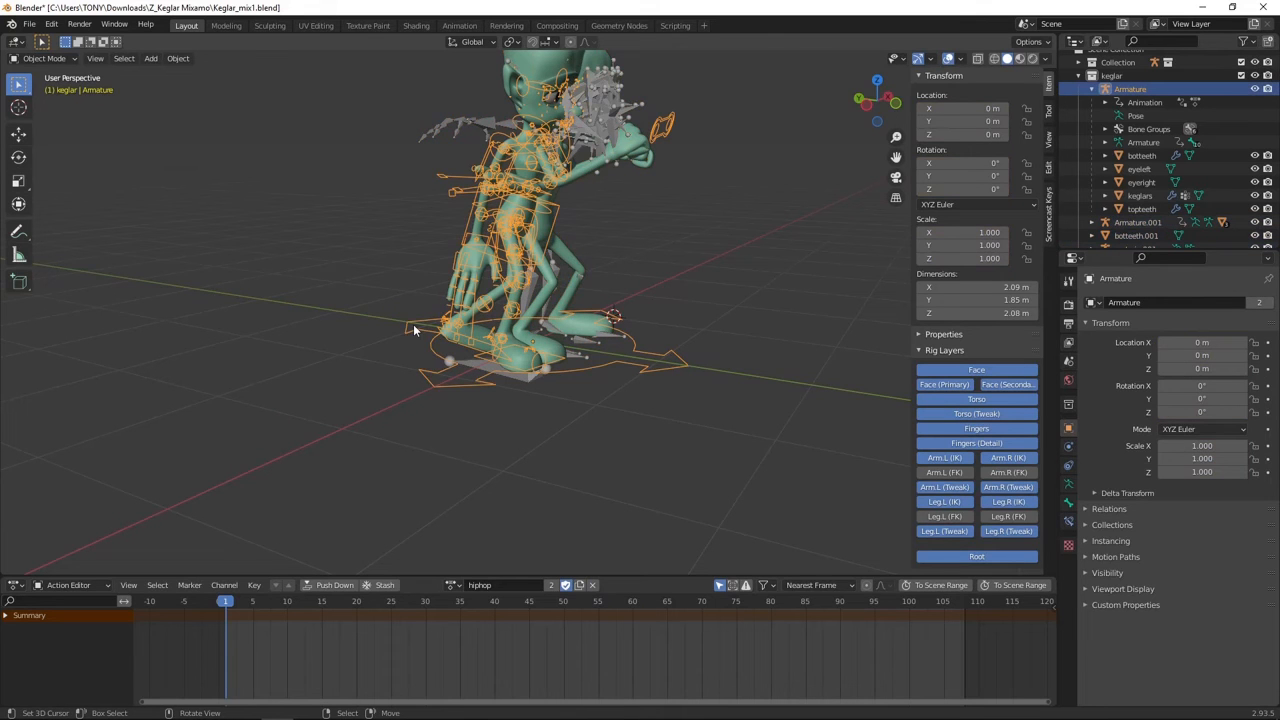
pyautogui.keyDown('shift'); pyautogui.click(465, 366); pyautogui.keyUp('shift')
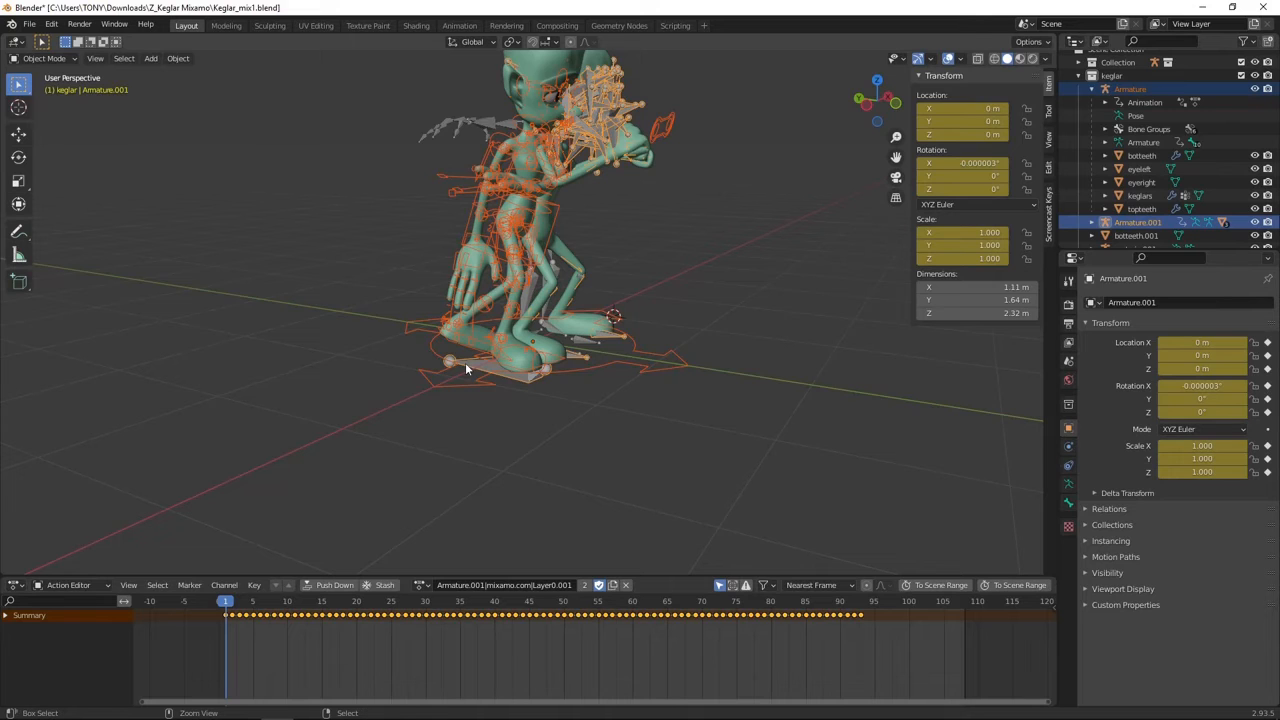
pyautogui.hotkey('ctrl', 'Tab')
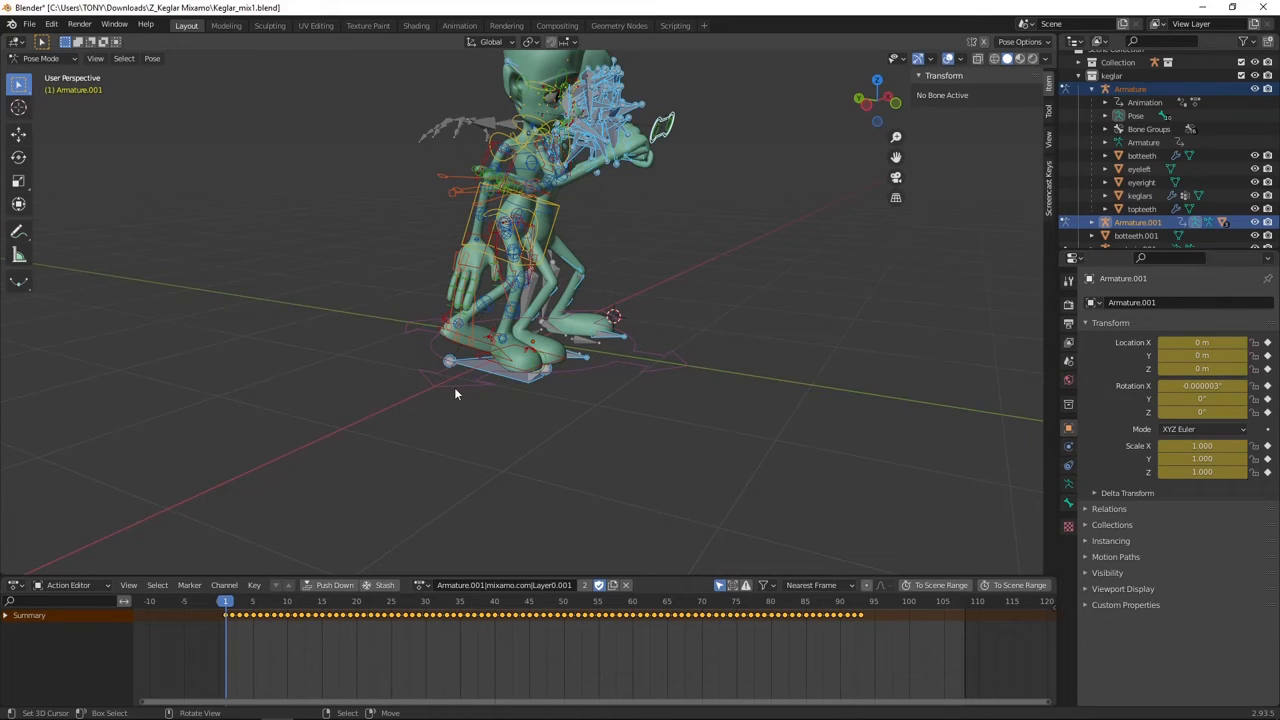
# - Select the root bones of both rigs and bind the Rigify Controls to the active Mixamo armature with Expy Kit
pyautogui.click(455, 388)
pyautogui.keyDown('shift'); pyautogui.click(463, 358); pyautogui.keyUp('shift')
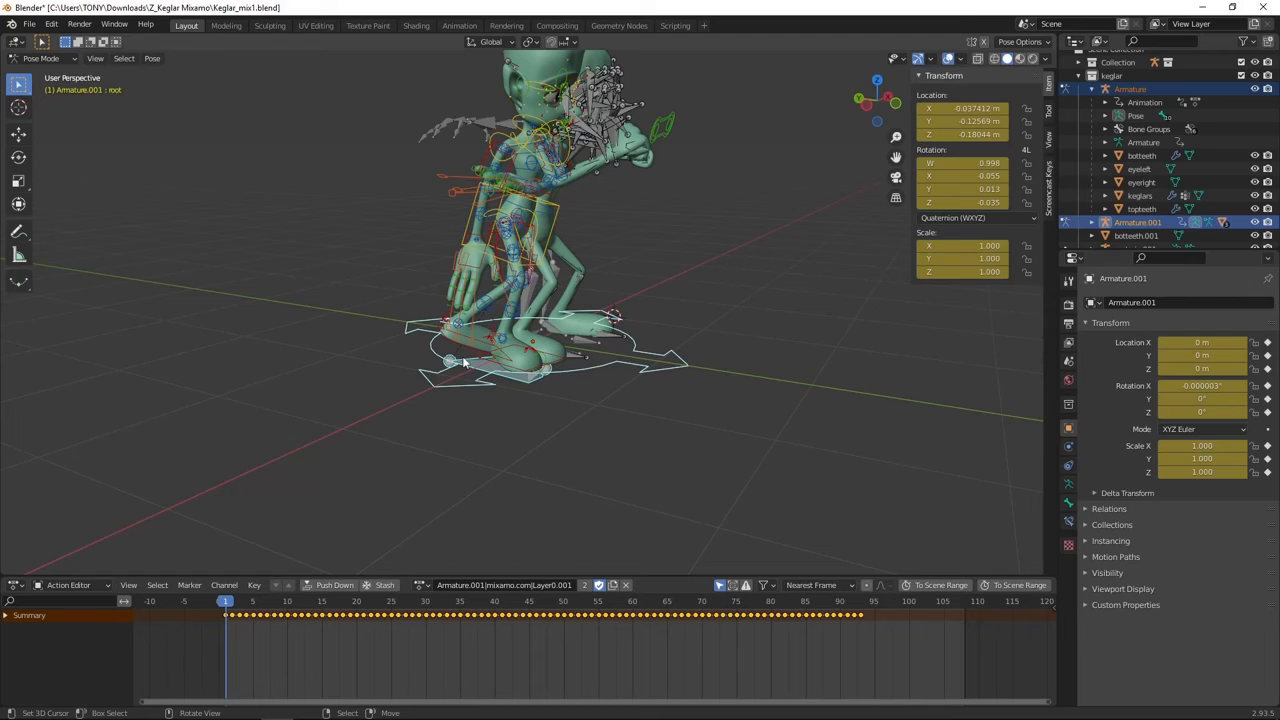
pyautogui.rightClick(274, 378)
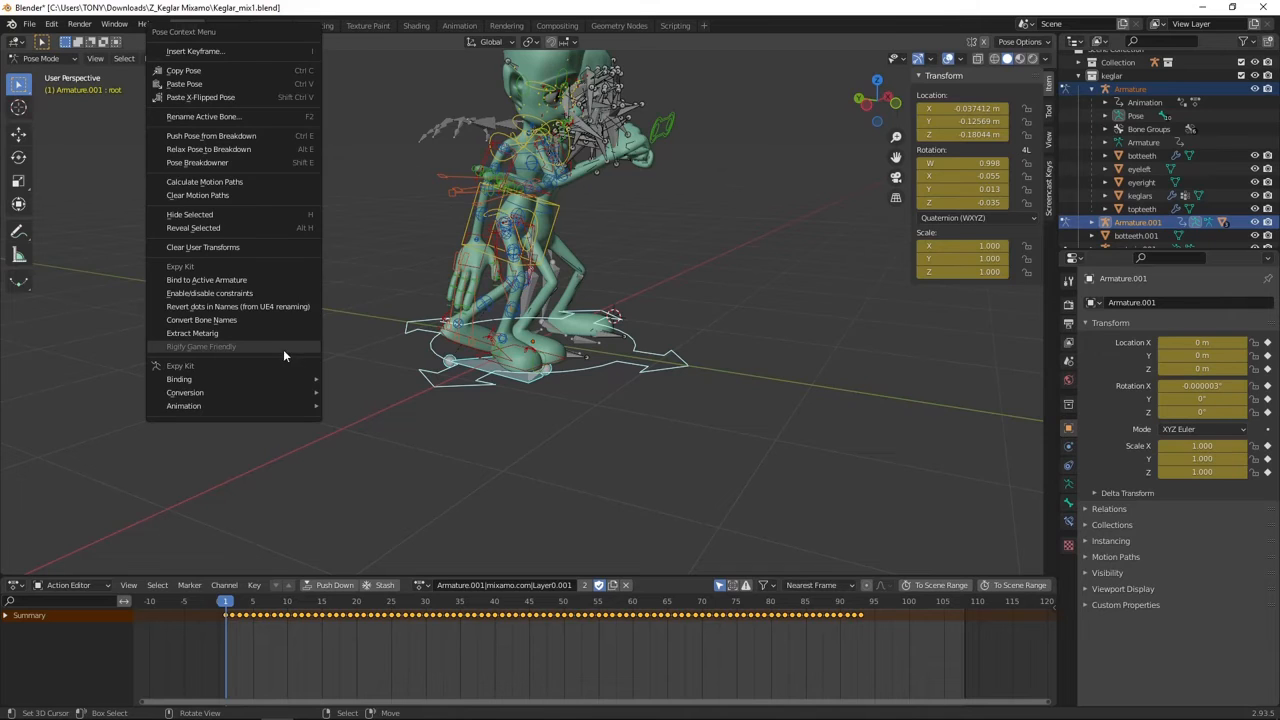
pyautogui.moveTo(241, 376)
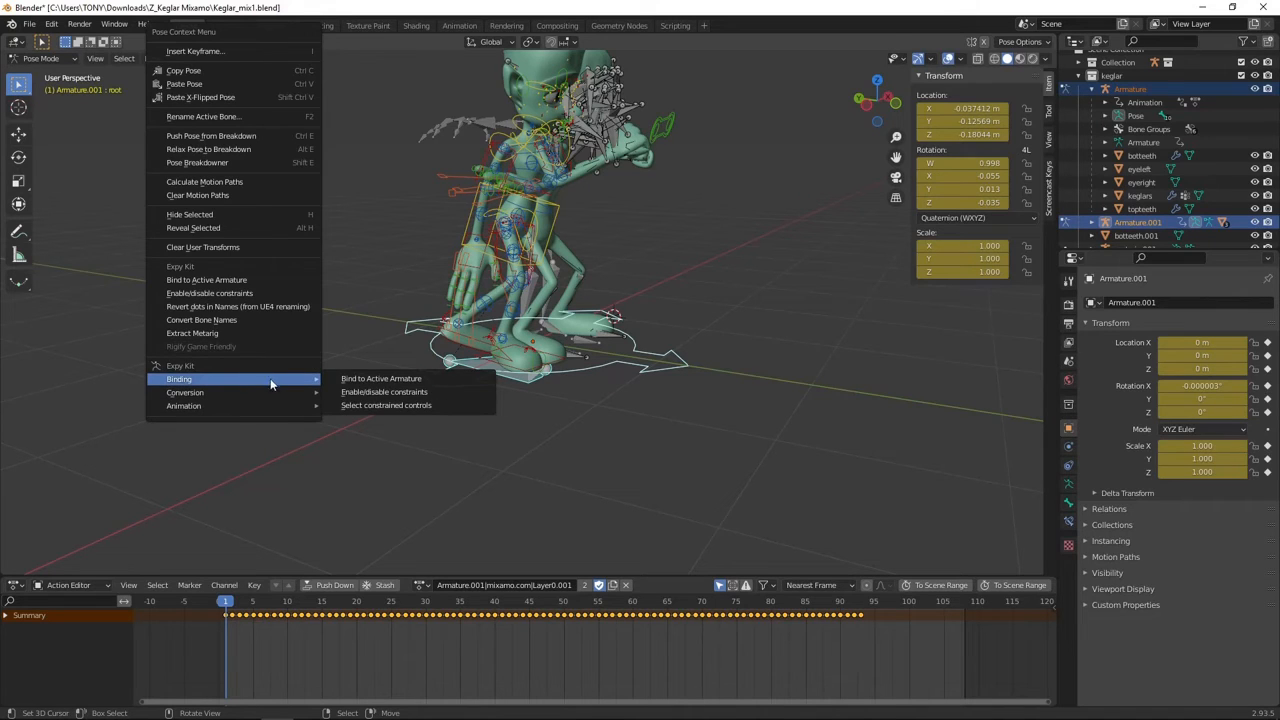
pyautogui.click(236, 282)
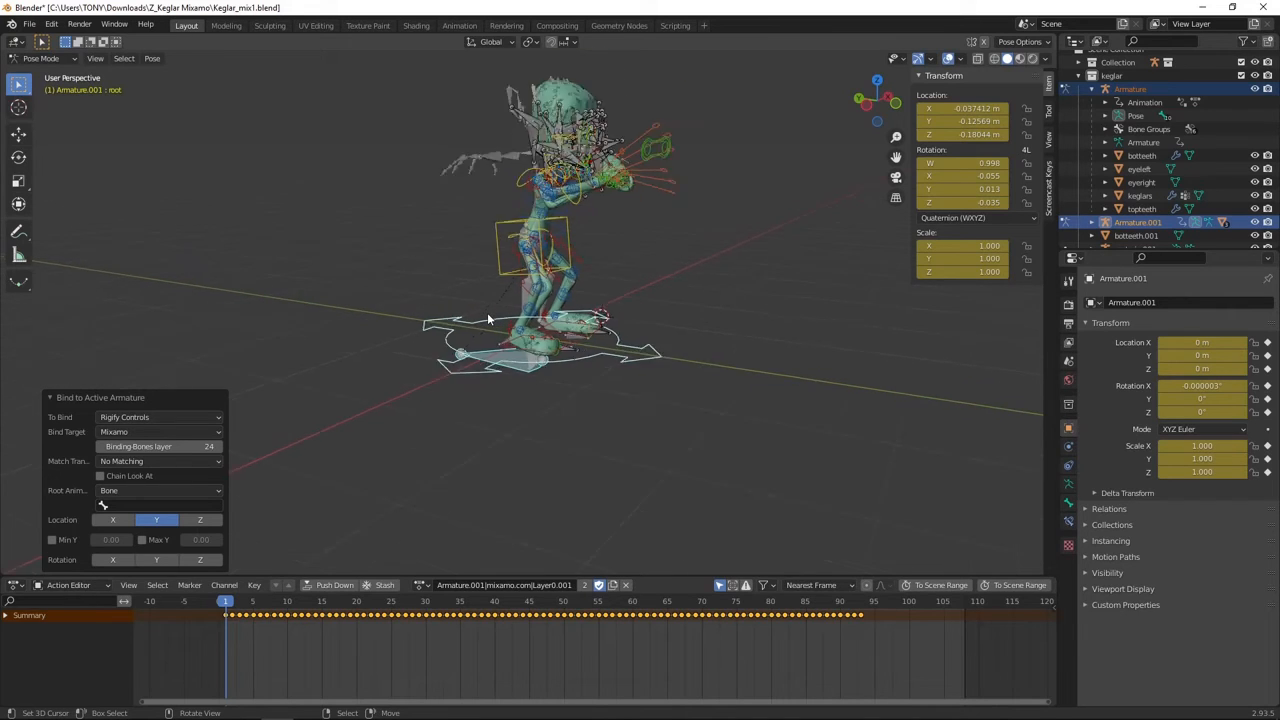
# - Bake the constrained actions onto the Rigify Controls with Expy Kit, clearing original action users and saving the new action user
pyautogui.rightClick(356, 303)
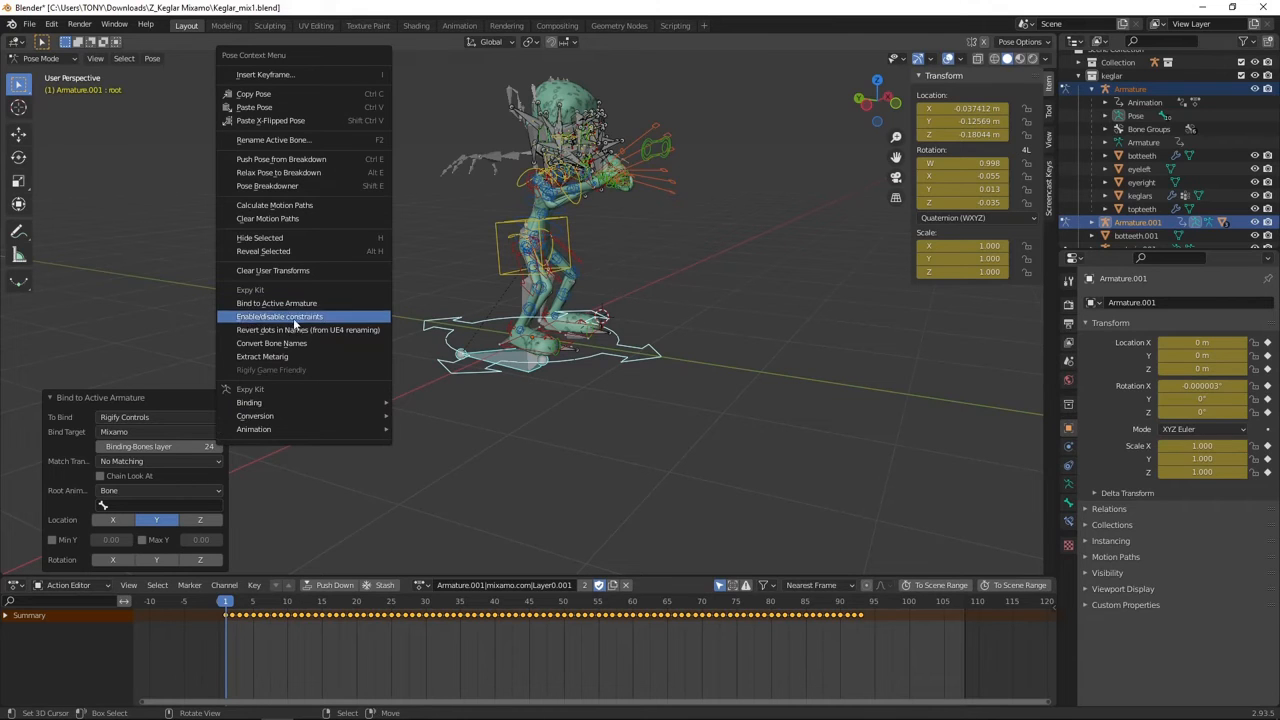
pyautogui.moveTo(353, 430)
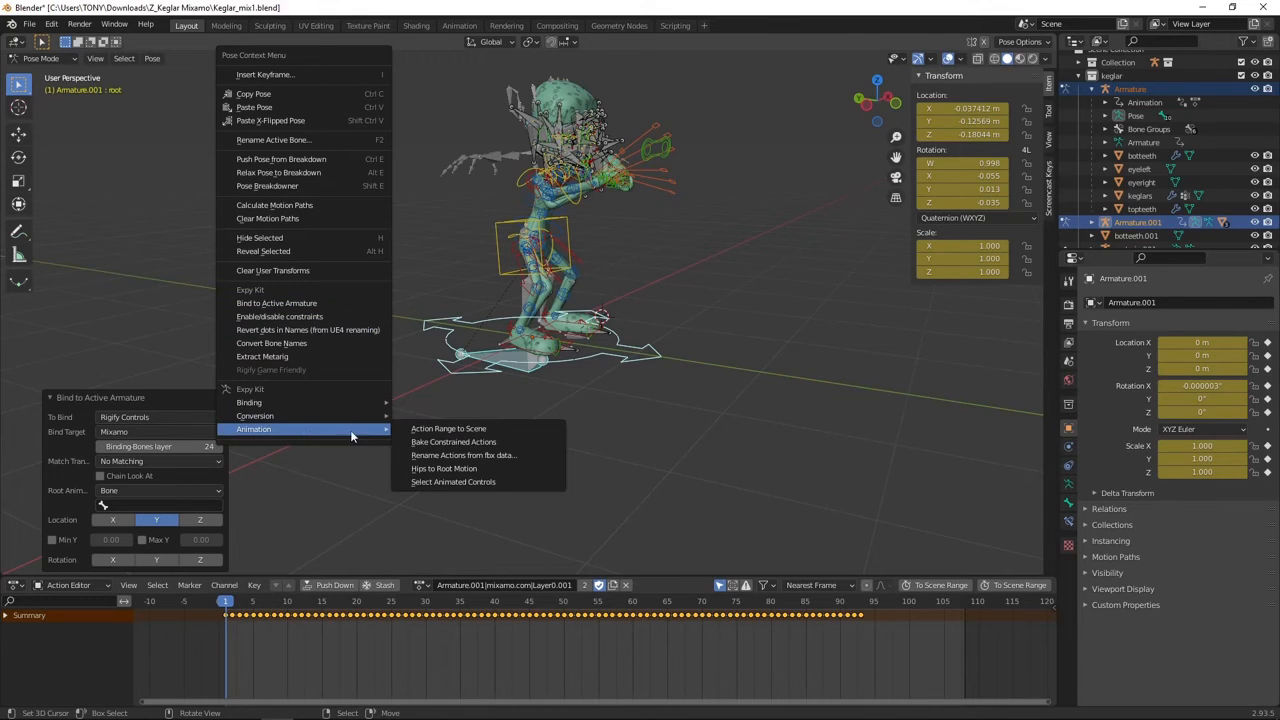
pyautogui.click(489, 442)
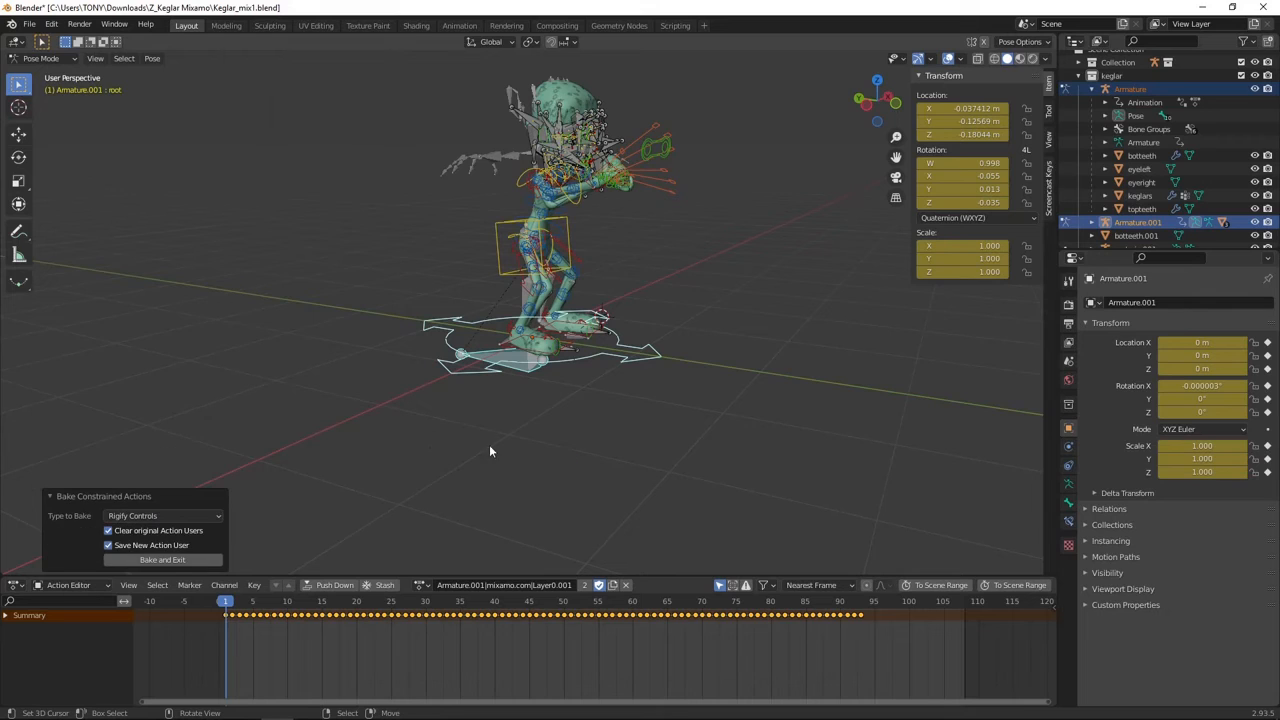
pyautogui.click(163, 560)
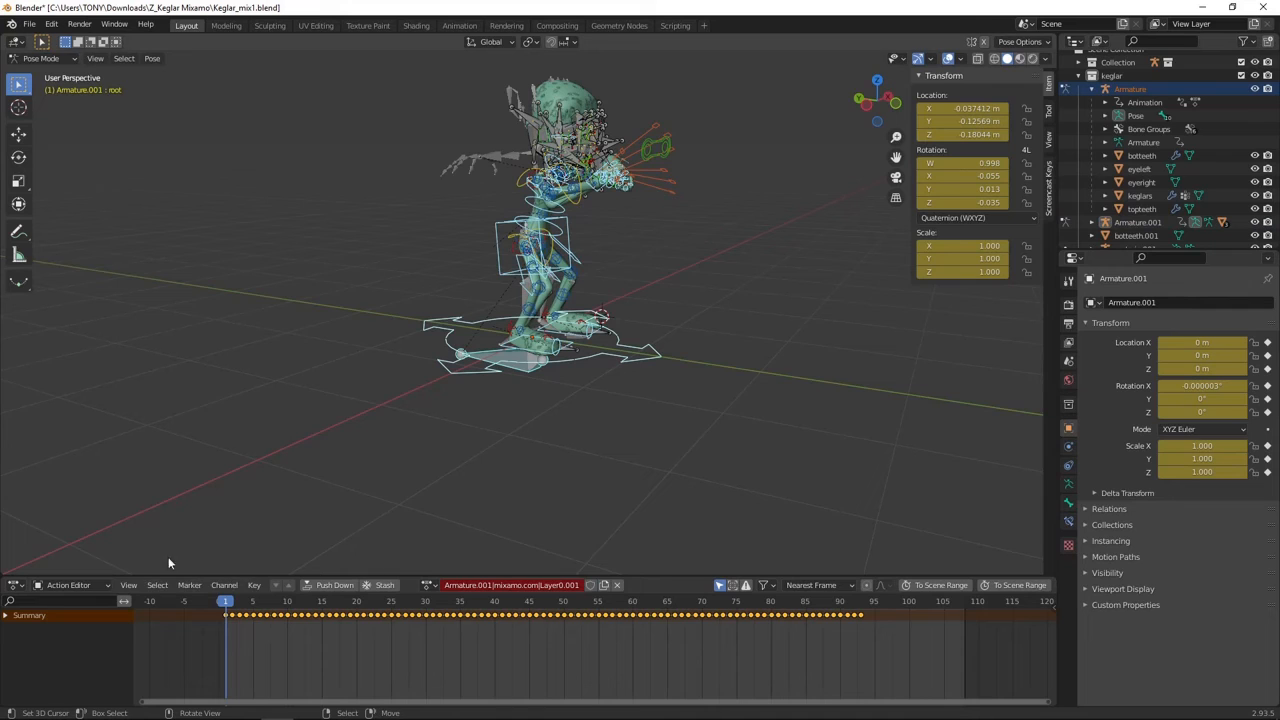
# - Load the baked Action.001 in the Action Editor and rename it sillydancing
pyautogui.click(429, 585)
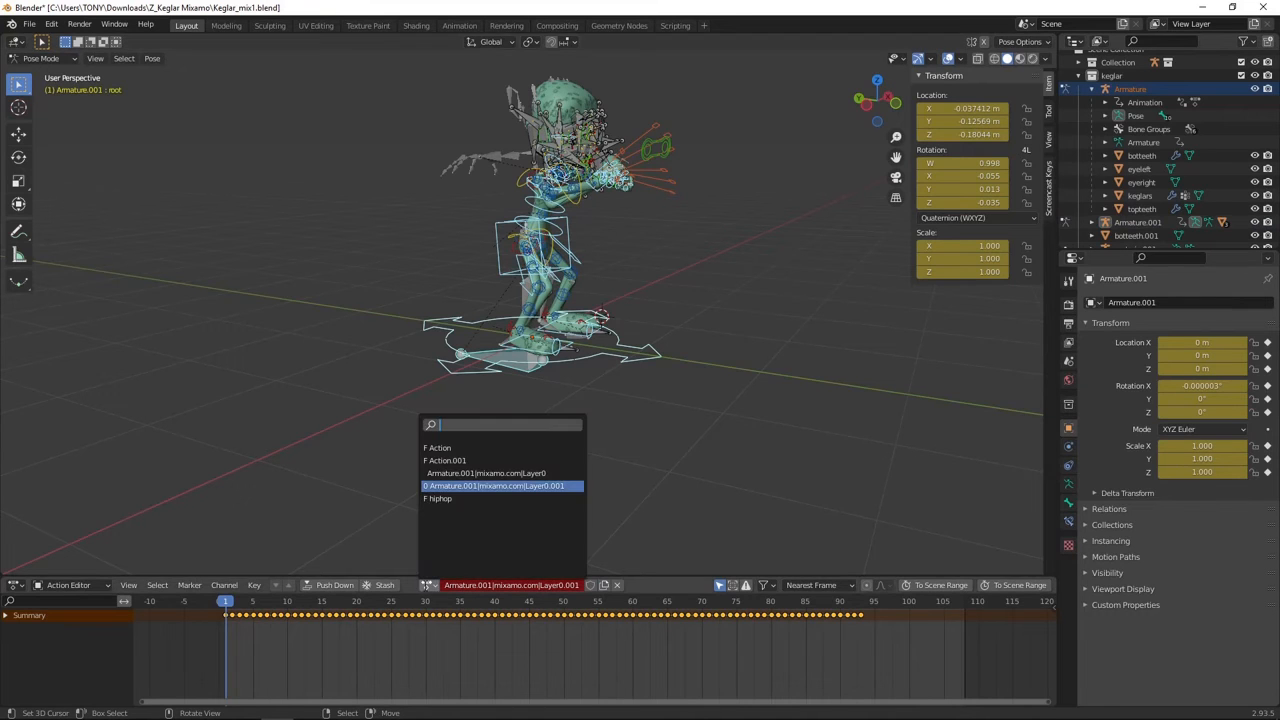
pyautogui.click(479, 460)
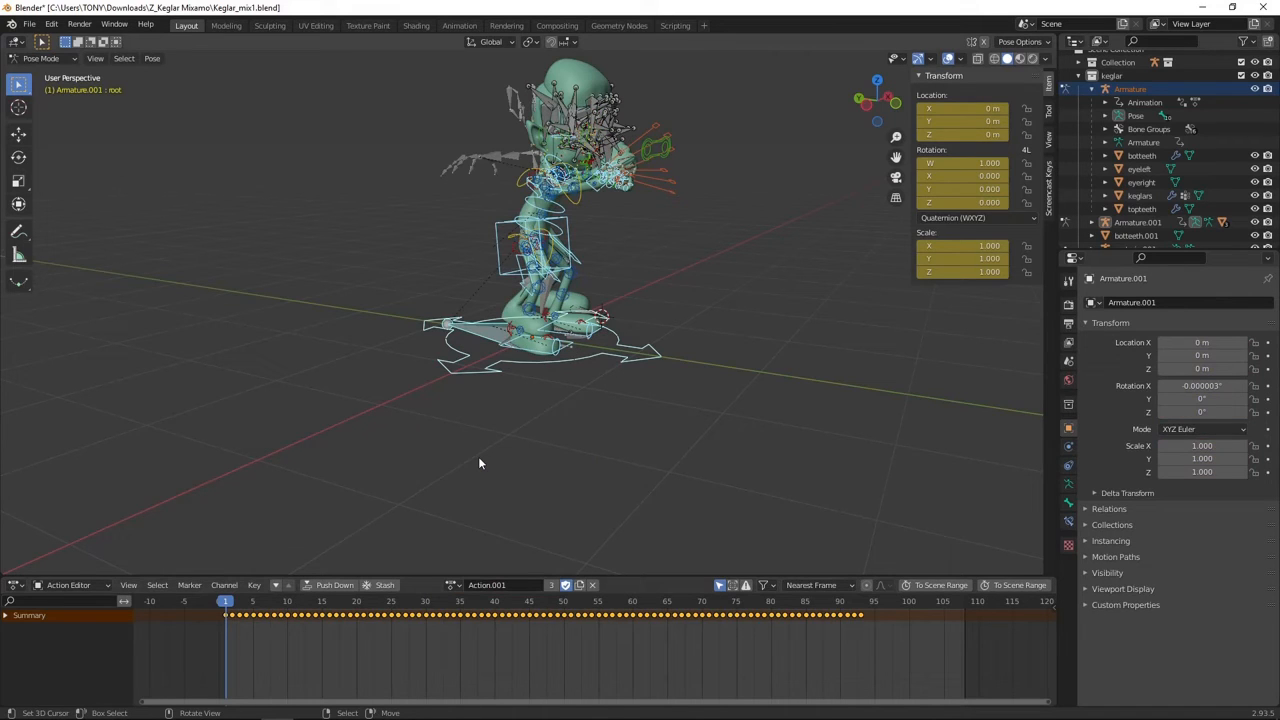
pyautogui.click(452, 585)
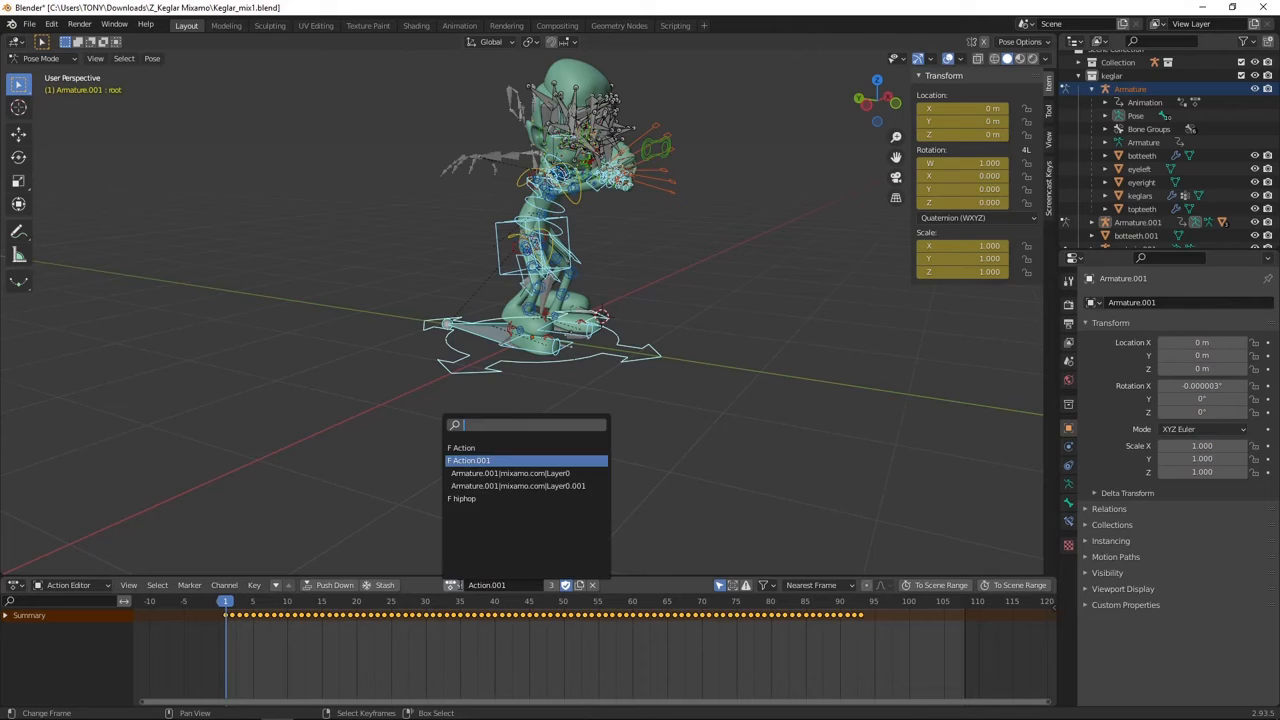
pyautogui.click(491, 460)
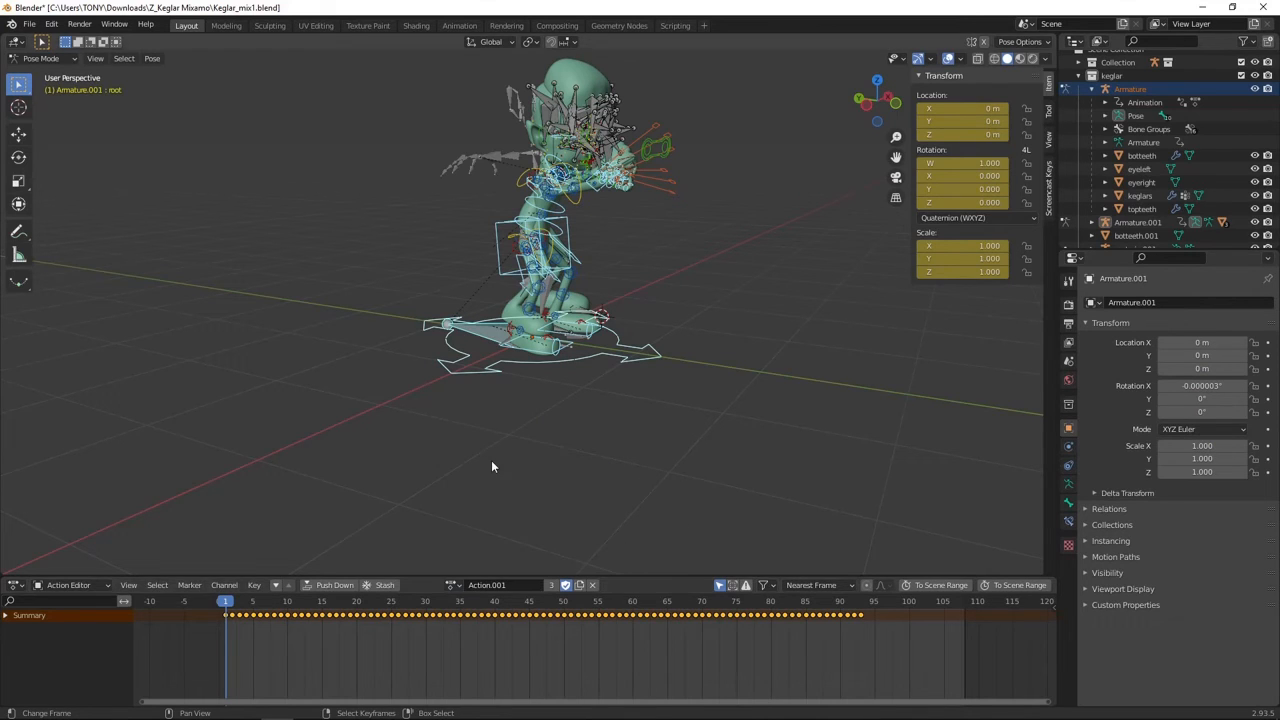
pyautogui.doubleClick(518, 587)
pyautogui.write('s')
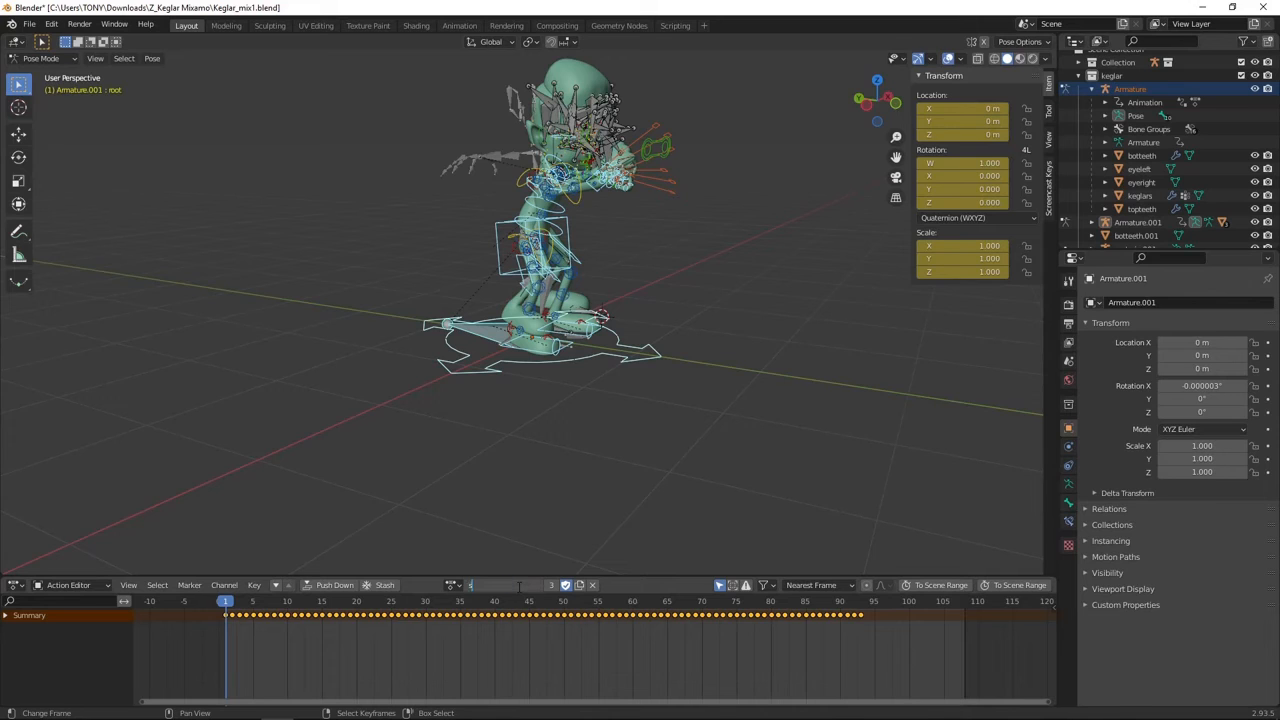
pyautogui.write('illydancing')
pyautogui.press('Return')
# - Return to Object Mode and delete Armature.001, botteeth.001, metarig.001 and topteeth.001
pyautogui.scroll(1, 610, 318)
pyautogui.scroll(-2, 610, 318)
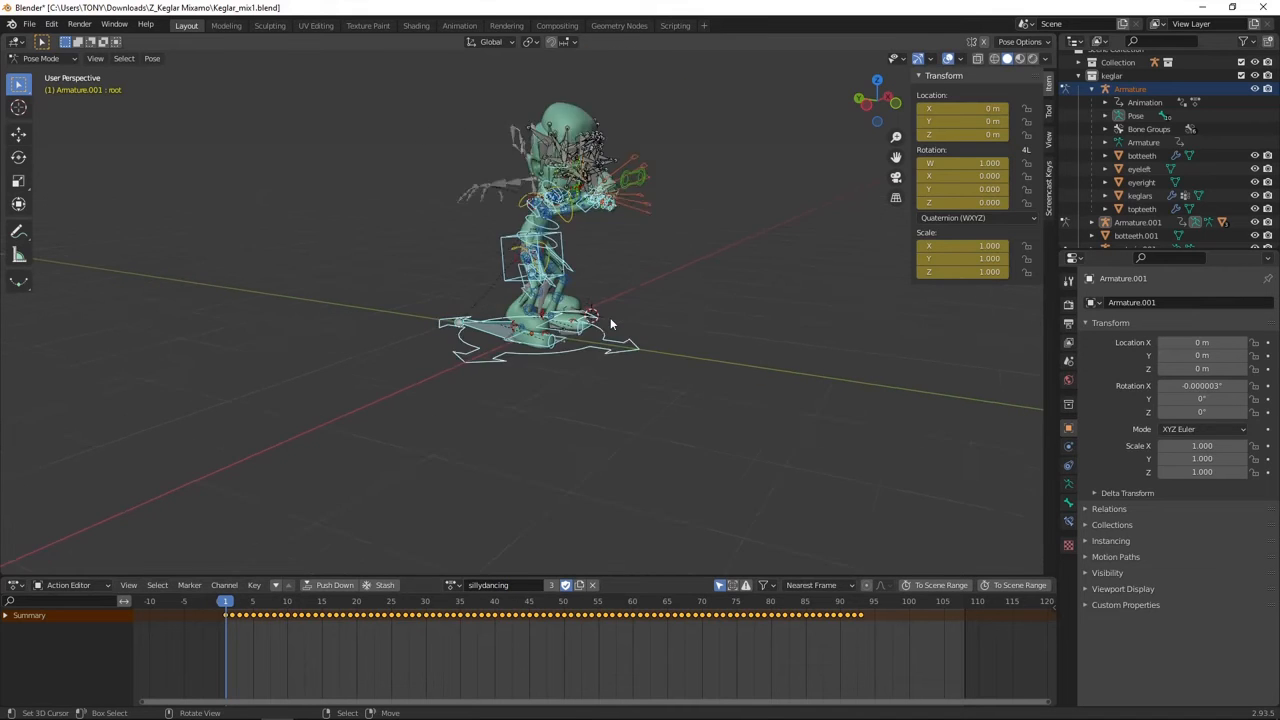
pyautogui.scroll(-2, 610, 318)
pyautogui.scroll(2, 610, 318)
pyautogui.hotkey('ctrl', 'Tab')
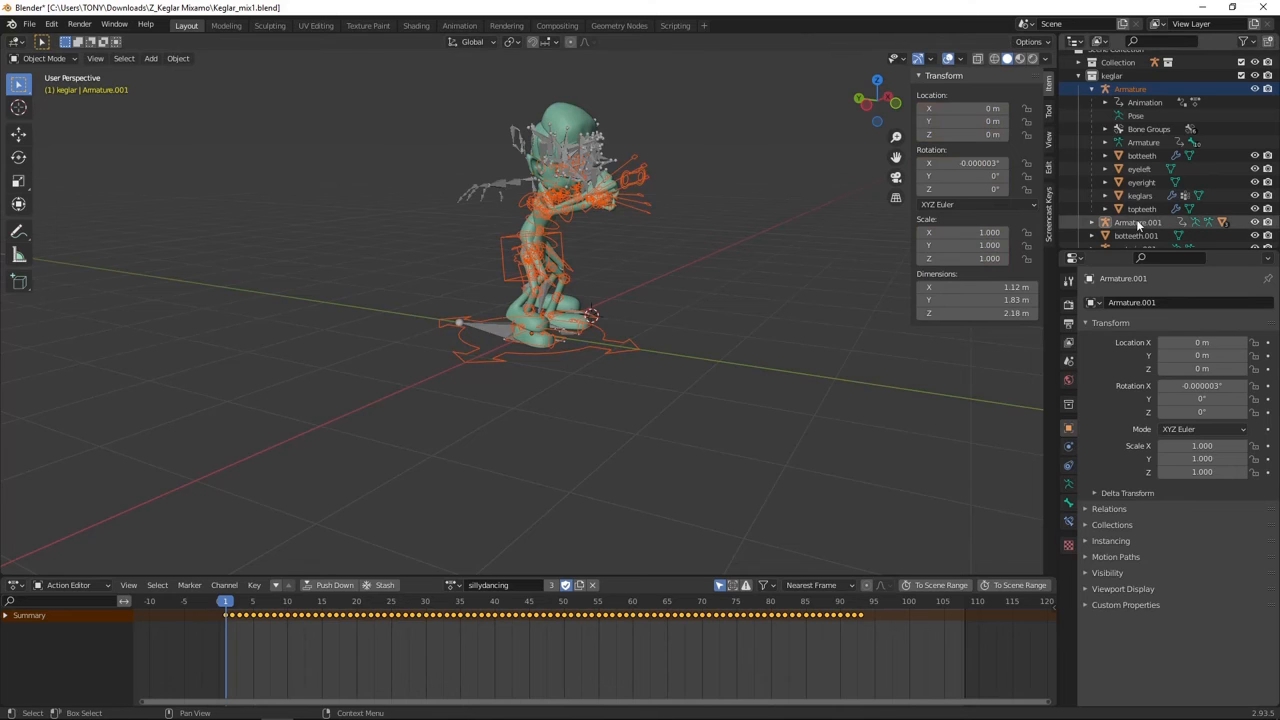
pyautogui.scroll(-2, 1137, 225)
pyautogui.click(1137, 168)
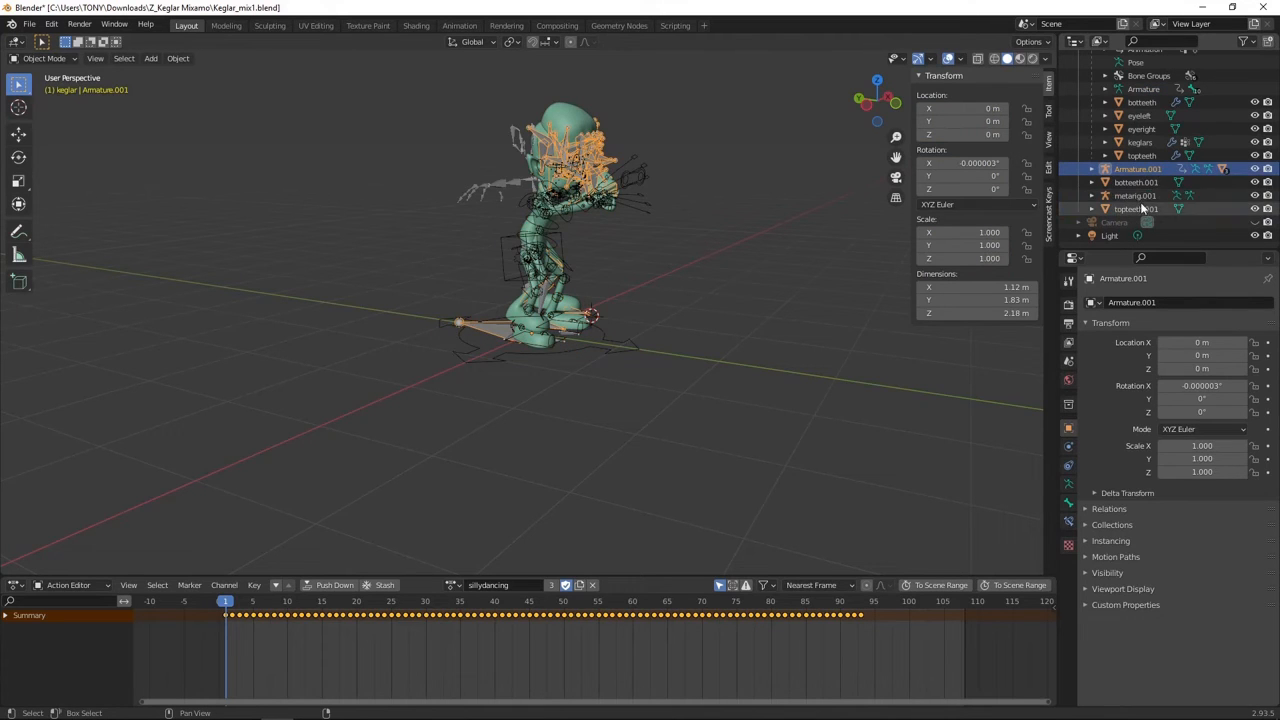
pyautogui.keyDown('shift'); pyautogui.click(1140, 207); pyautogui.keyUp('shift')
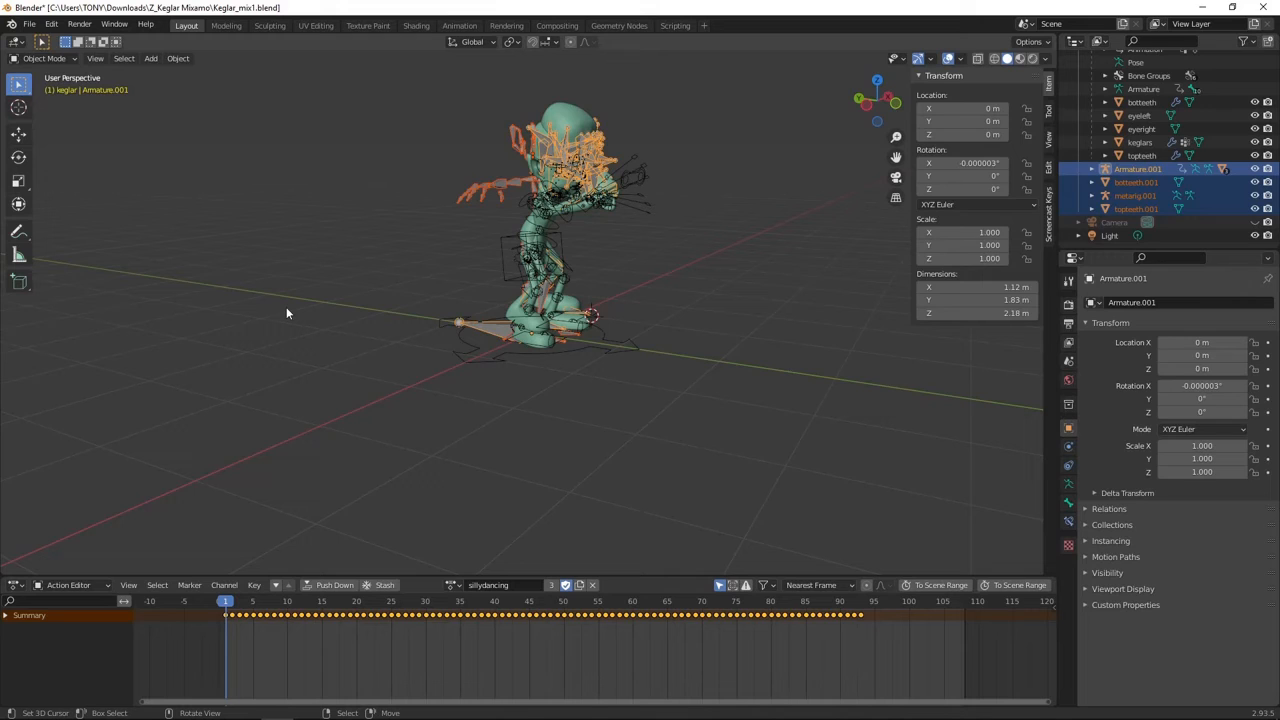
pyautogui.press('Delete')
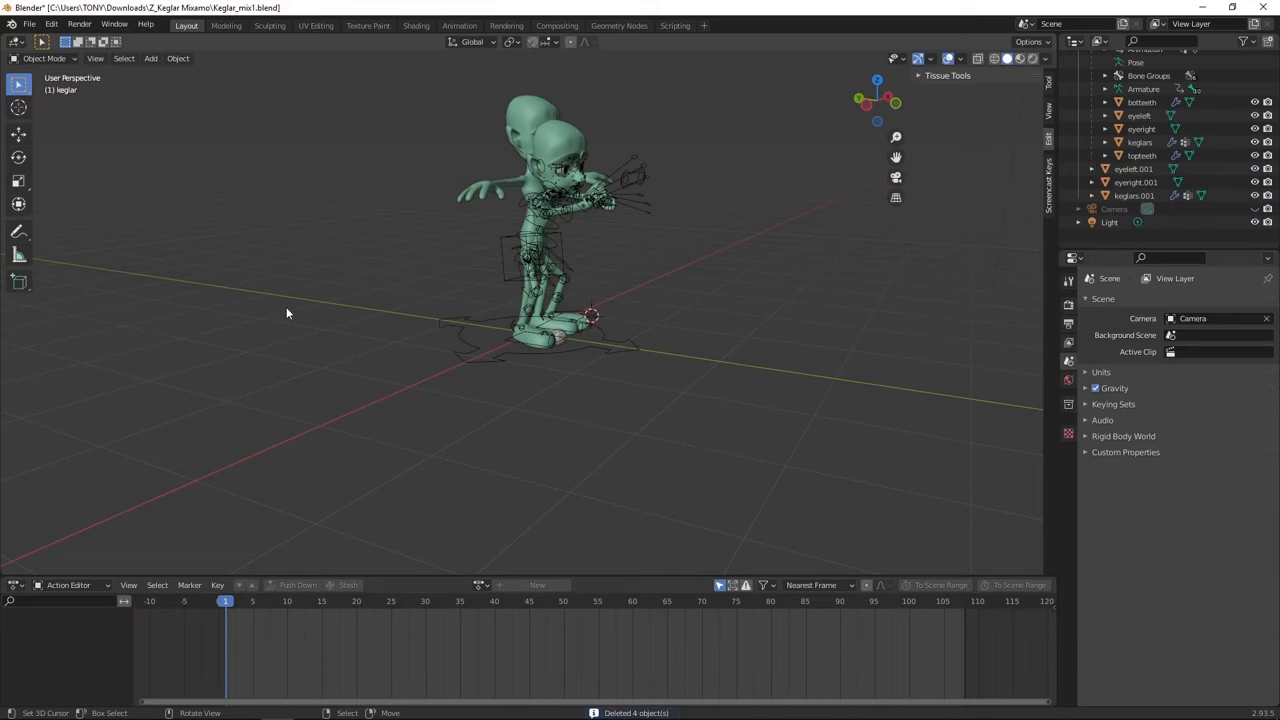
# - Delete the leftover imported body mesh keglars.001 and both stray eyes, eyeleft.001 and eyeright.001
pyautogui.click(534, 108)
pyautogui.press('Delete')
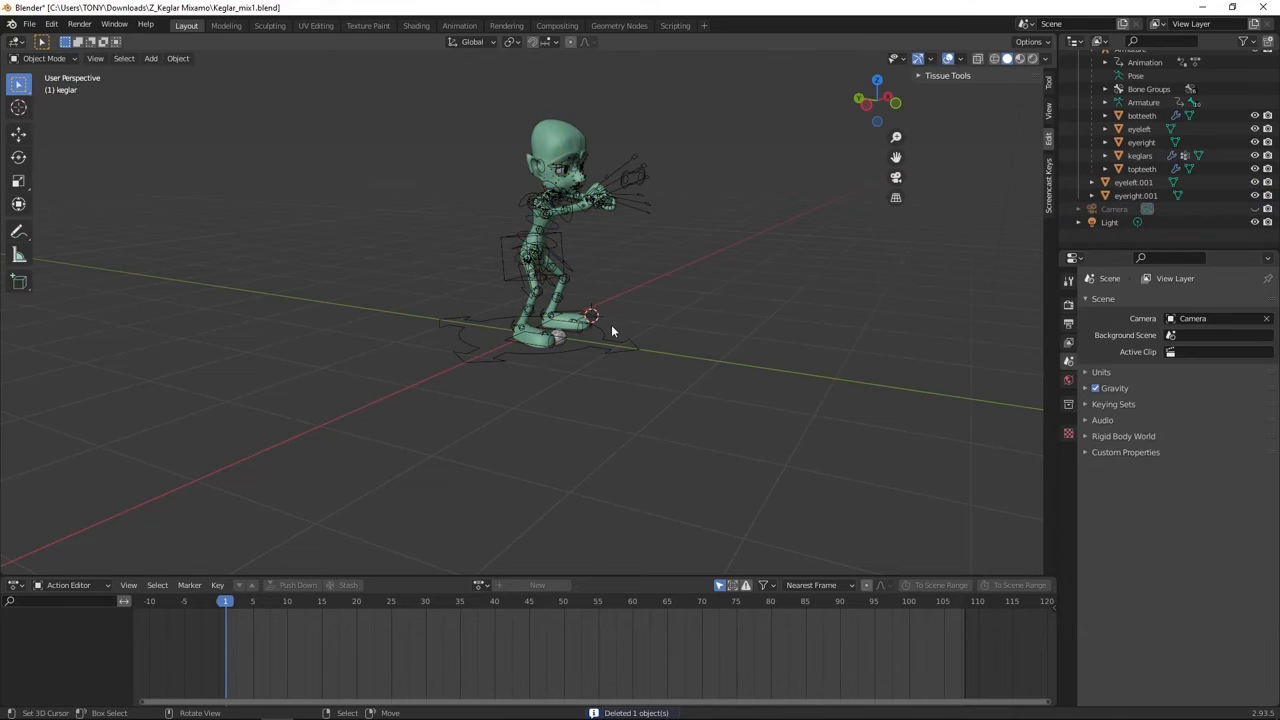
pyautogui.scroll(3, 611, 324)
pyautogui.click(576, 352)
pyautogui.click(576, 352)
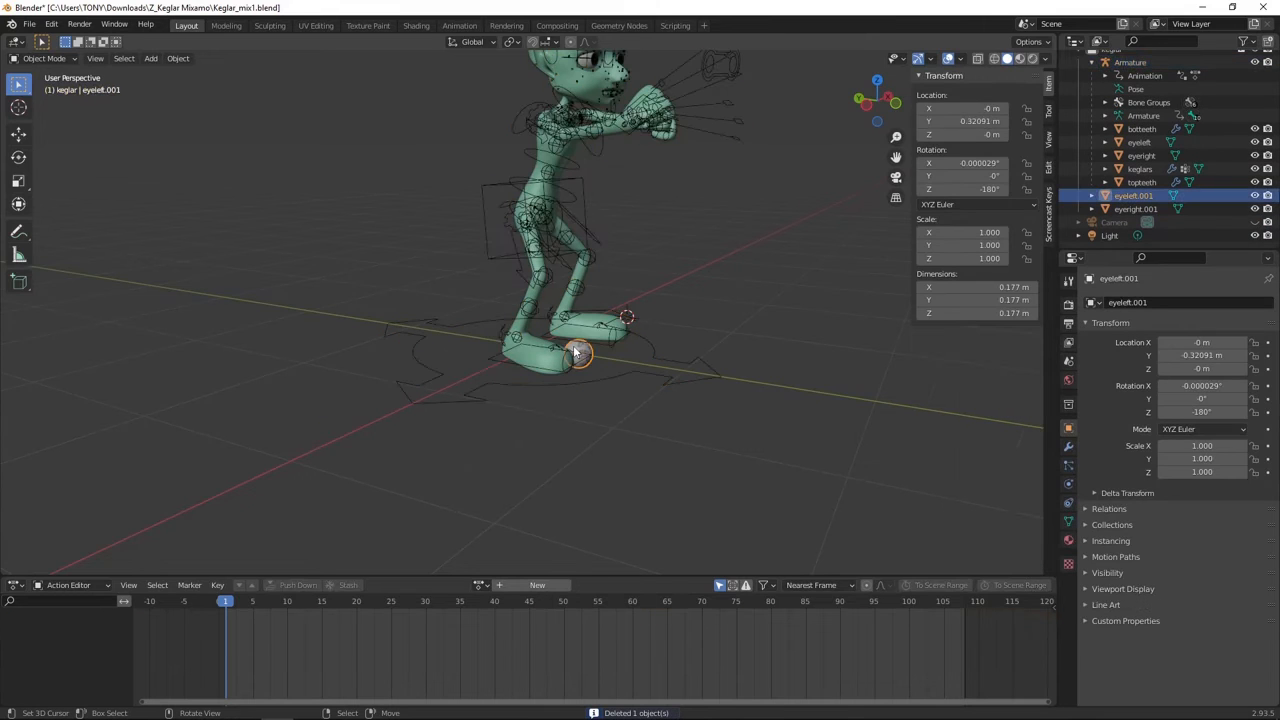
pyautogui.press('Delete')
pyautogui.click(576, 352)
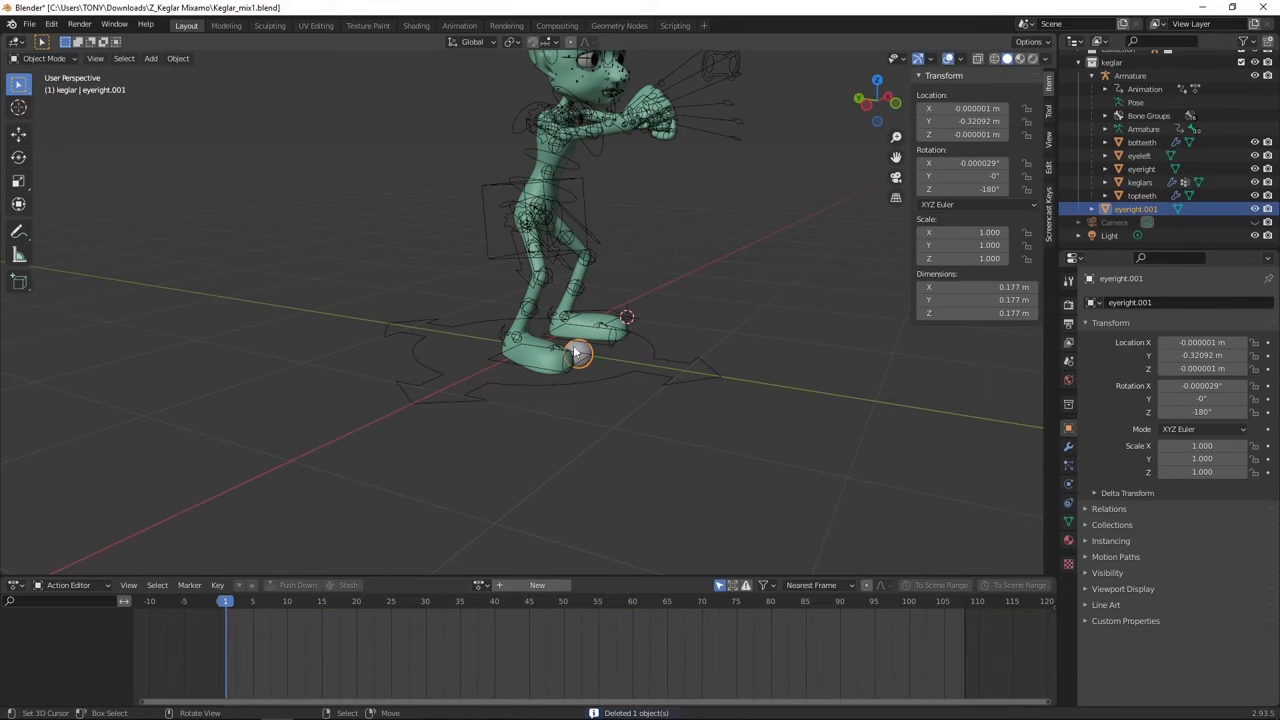
pyautogui.press('Delete')
pyautogui.scroll(-2, 573, 345)
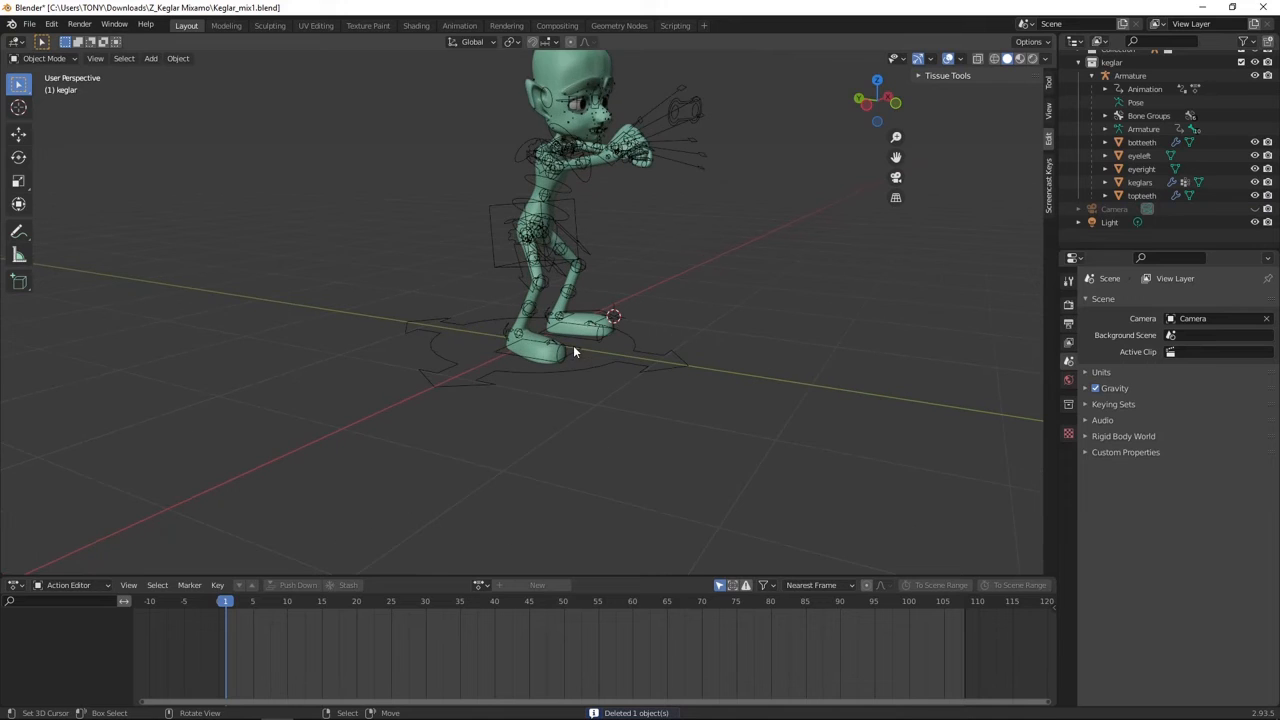
# - Assign the hiphop action to the original Rigify armature, play it and stop playback at frame 1
pyautogui.click(478, 373)
pyautogui.click(452, 585)
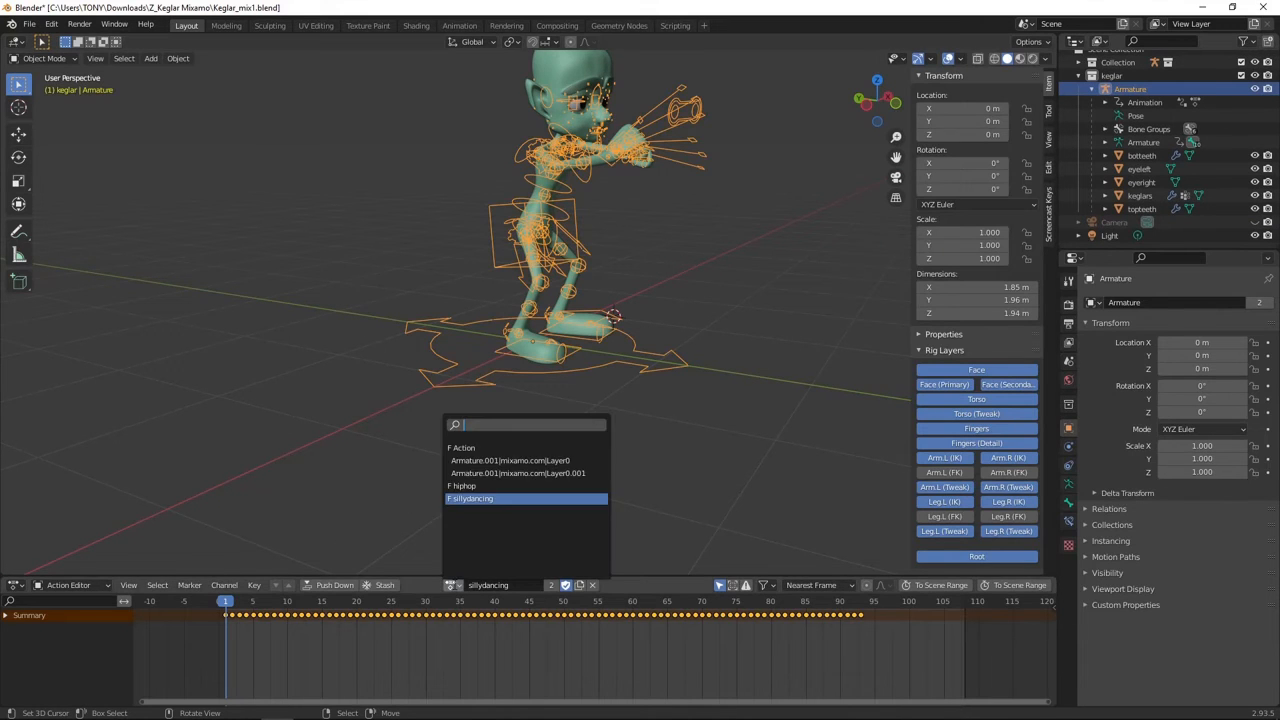
pyautogui.click(477, 486)
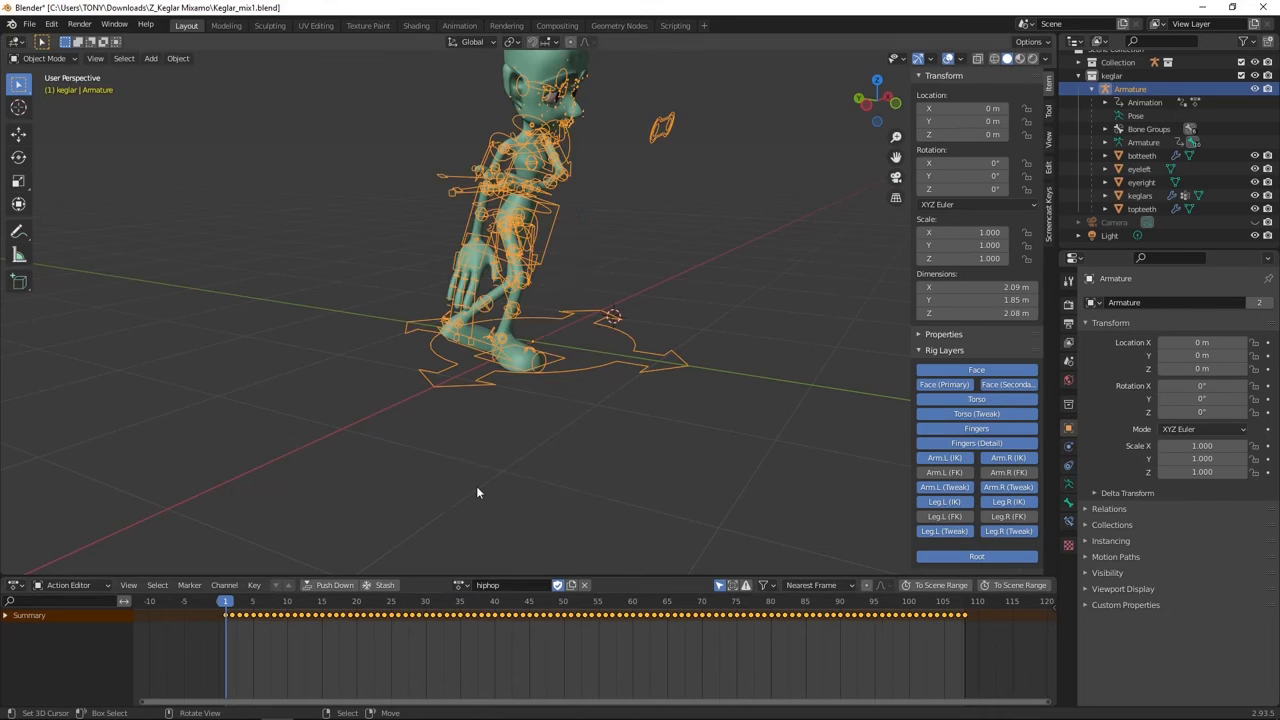
pyautogui.press('space')
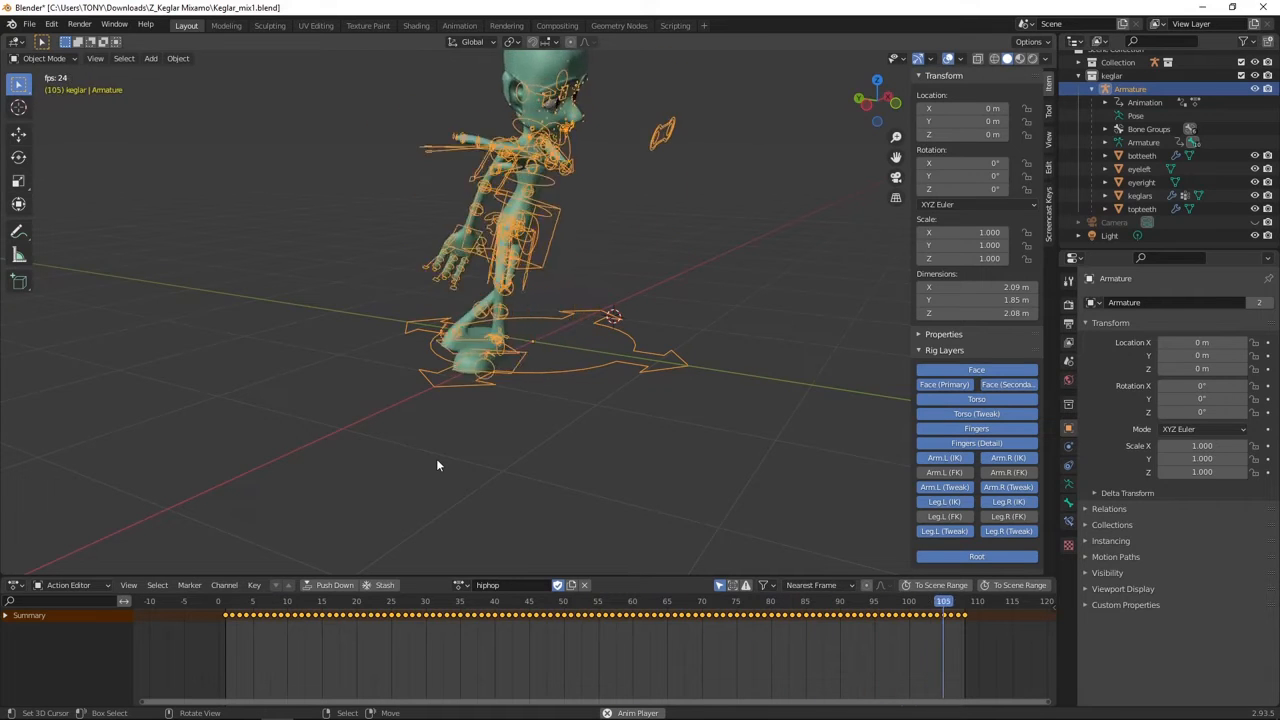
pyautogui.press('Escape')
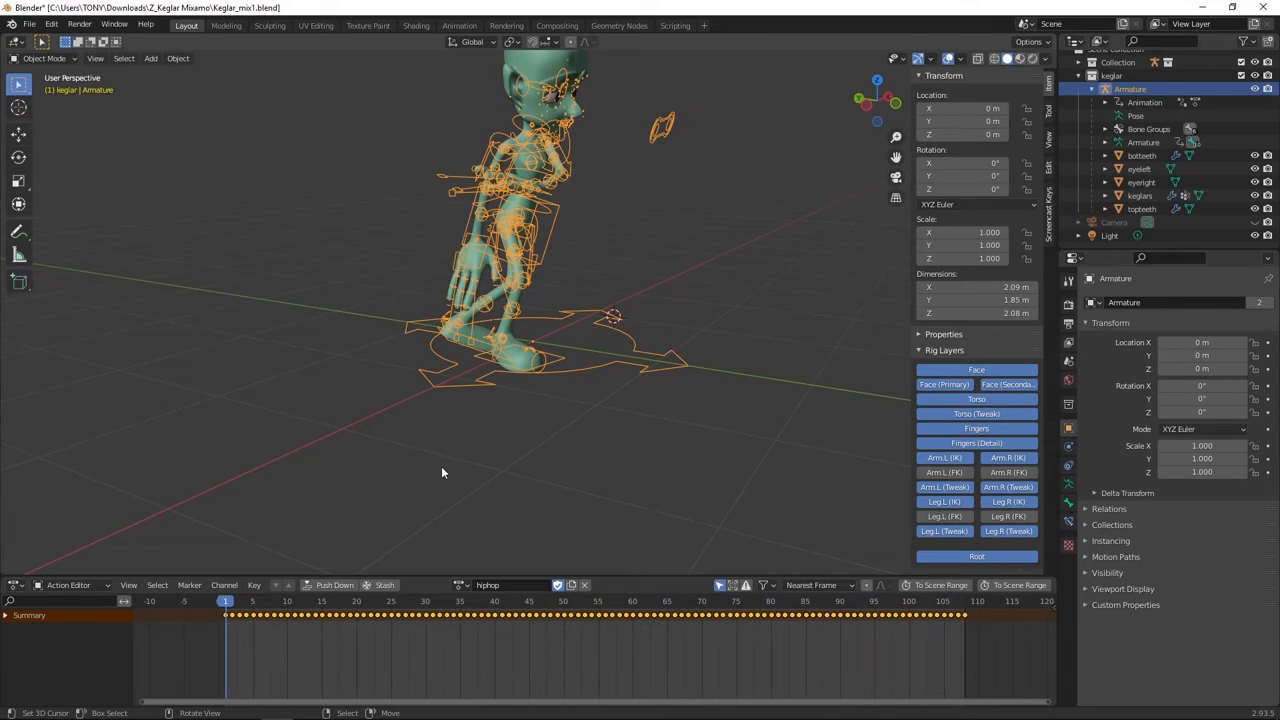
# - Switch the Rigify armature to the sillydancing action, play it and stop playback at frame 1
pyautogui.click(461, 585)
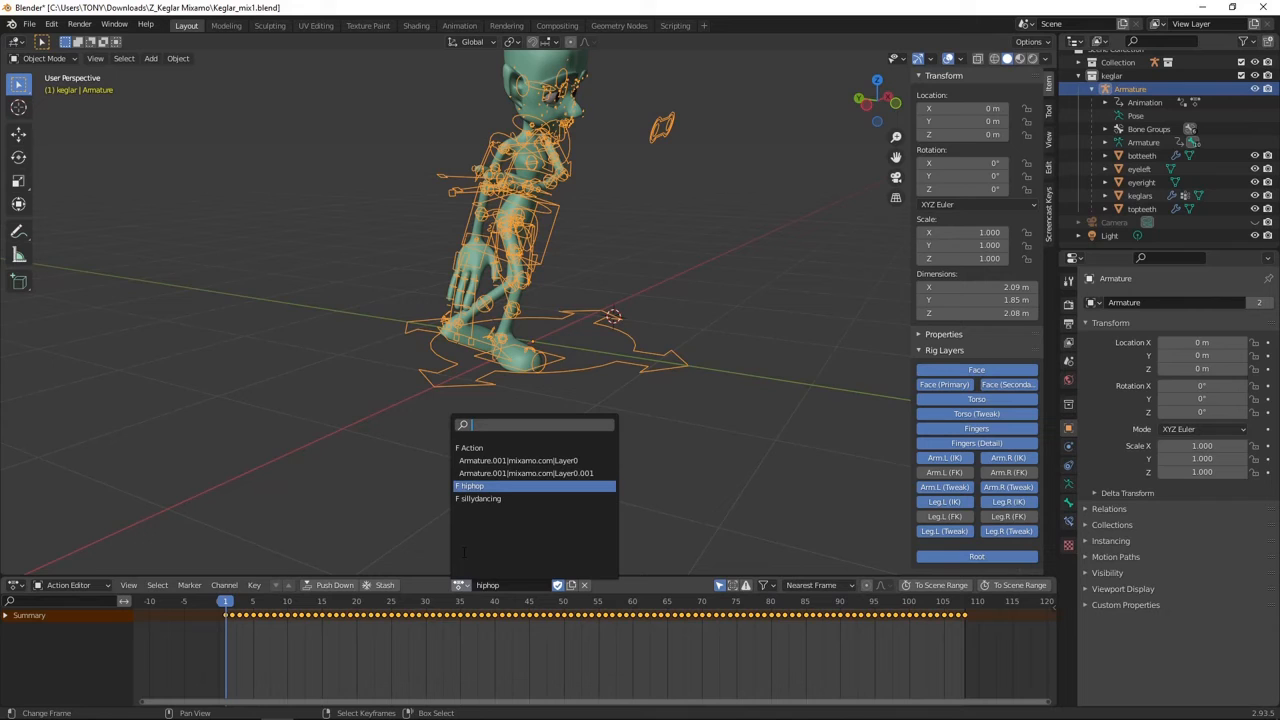
pyautogui.click(478, 498)
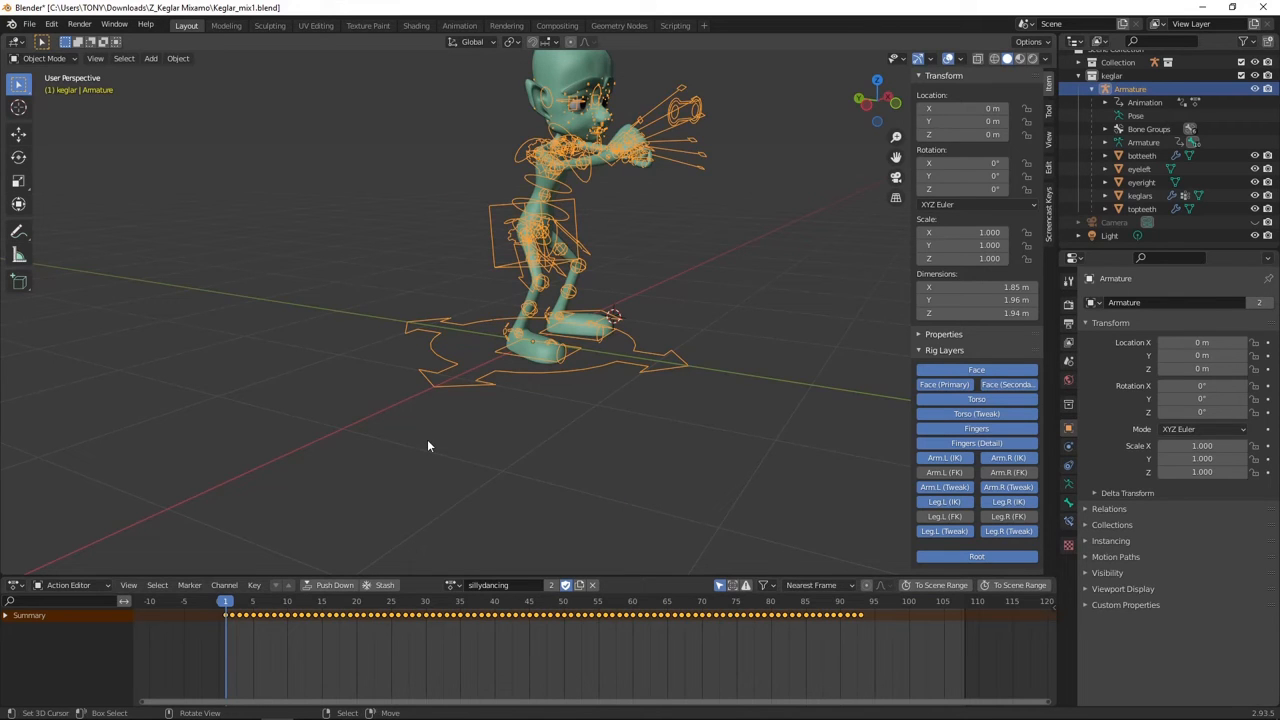
pyautogui.press('space')
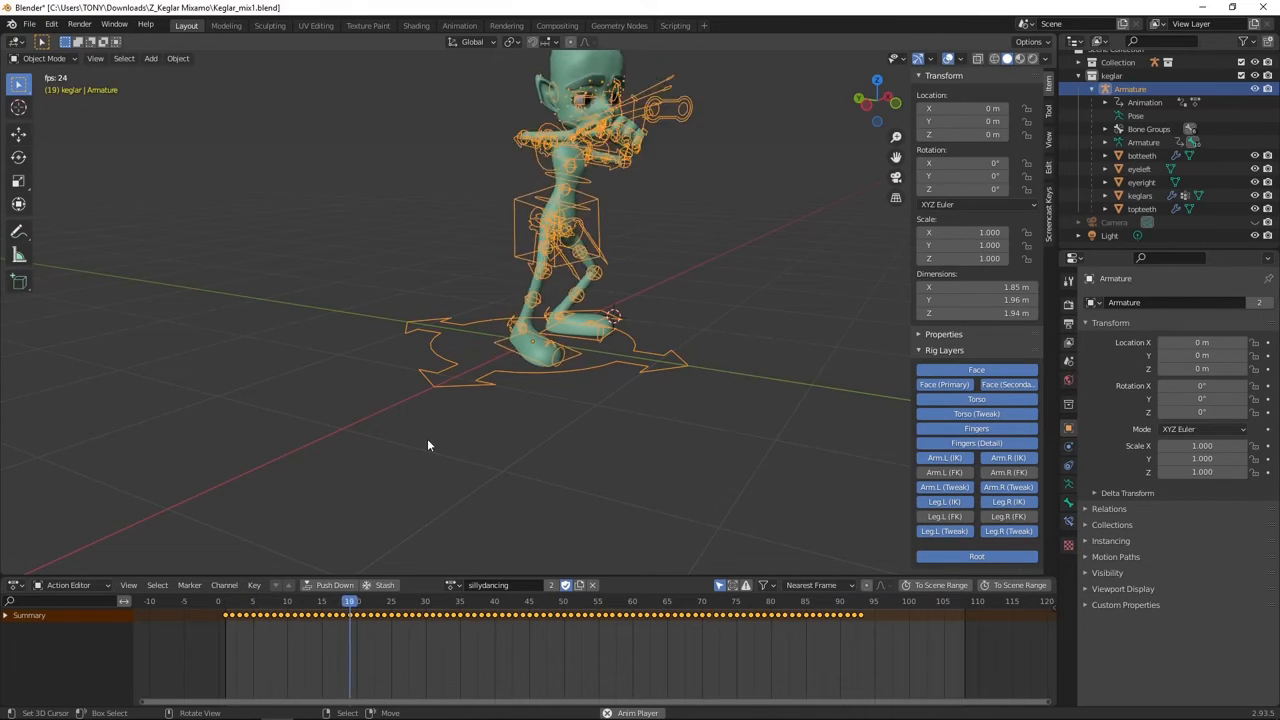
pyautogui.press('Escape')
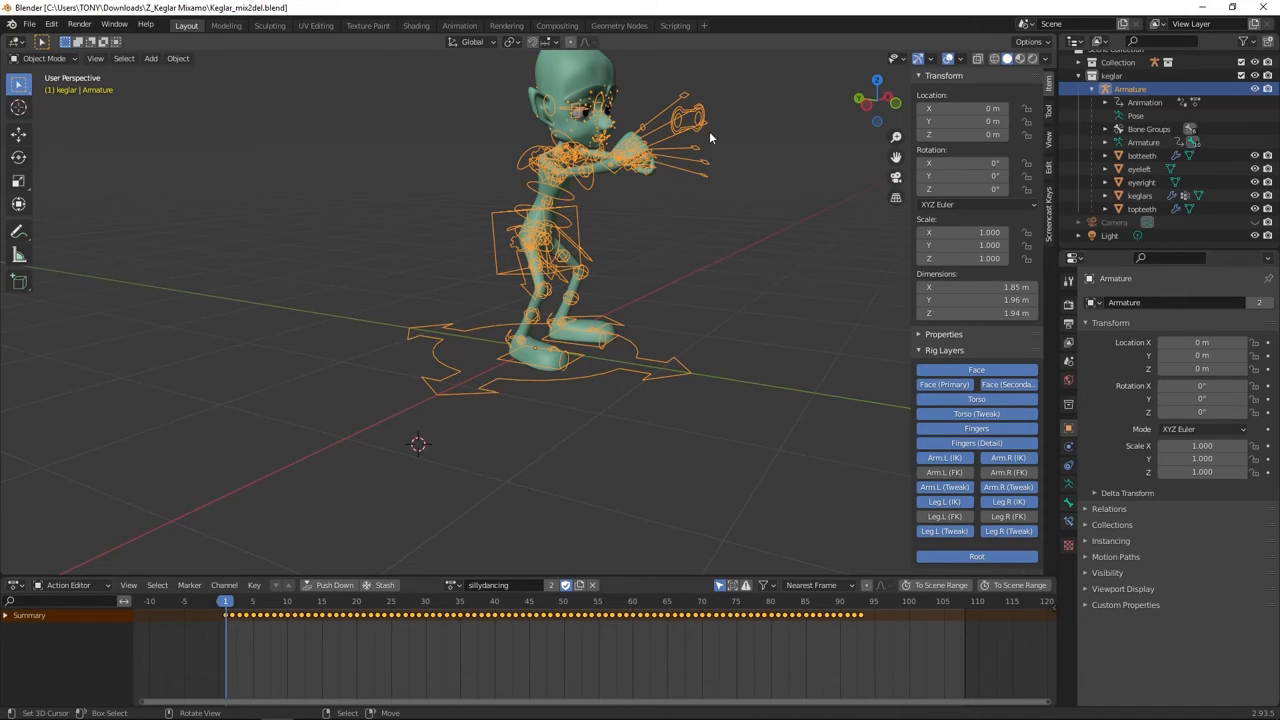
# - Switch the action editor area to the Nonlinear Animation editor and push the armature's sillydancing action down into a strip
pyautogui.click(17, 586)
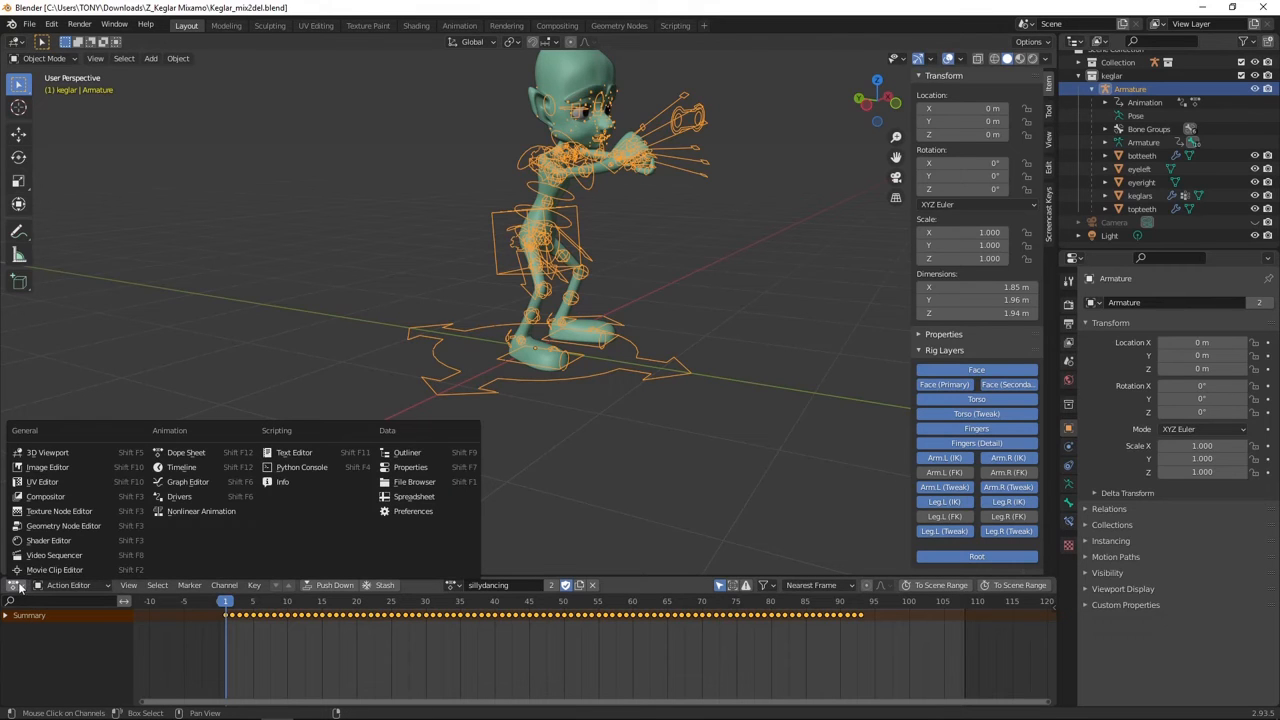
pyautogui.click(222, 514)
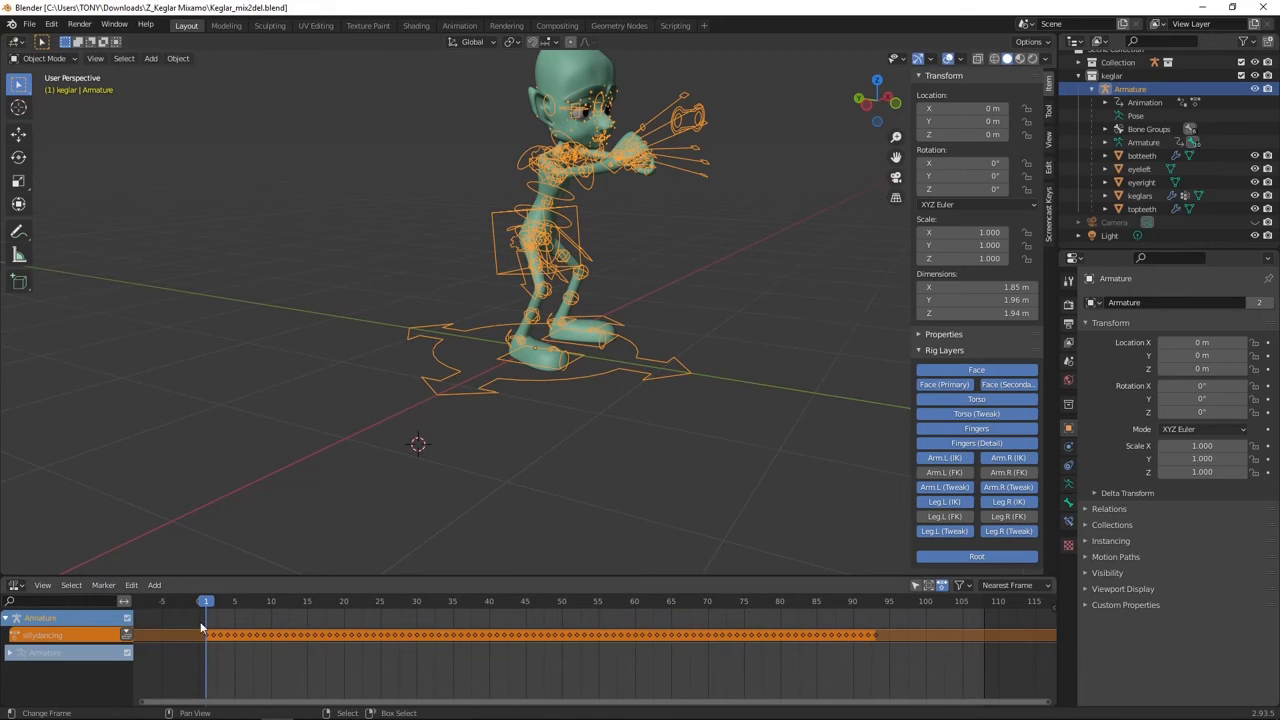
pyautogui.click(127, 635)
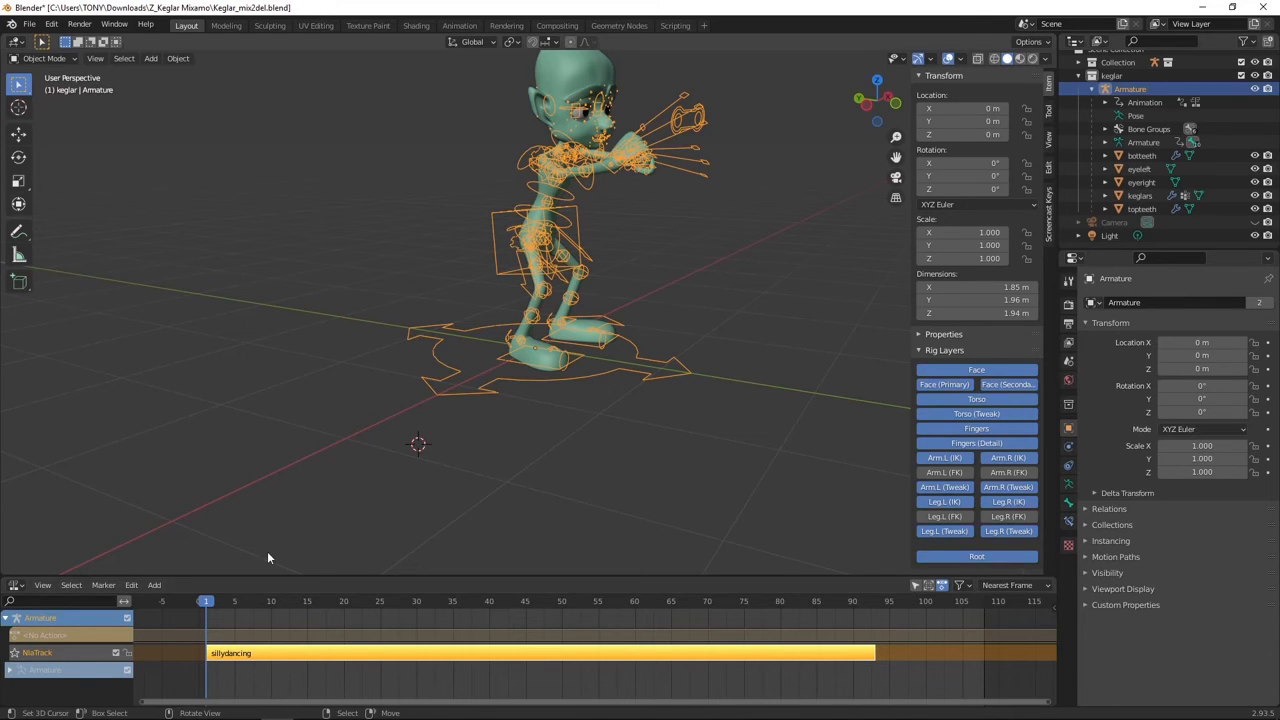
# - Add an NLA track above the sillydancing track and place a hiphop action strip on it
pyautogui.click(154, 586)
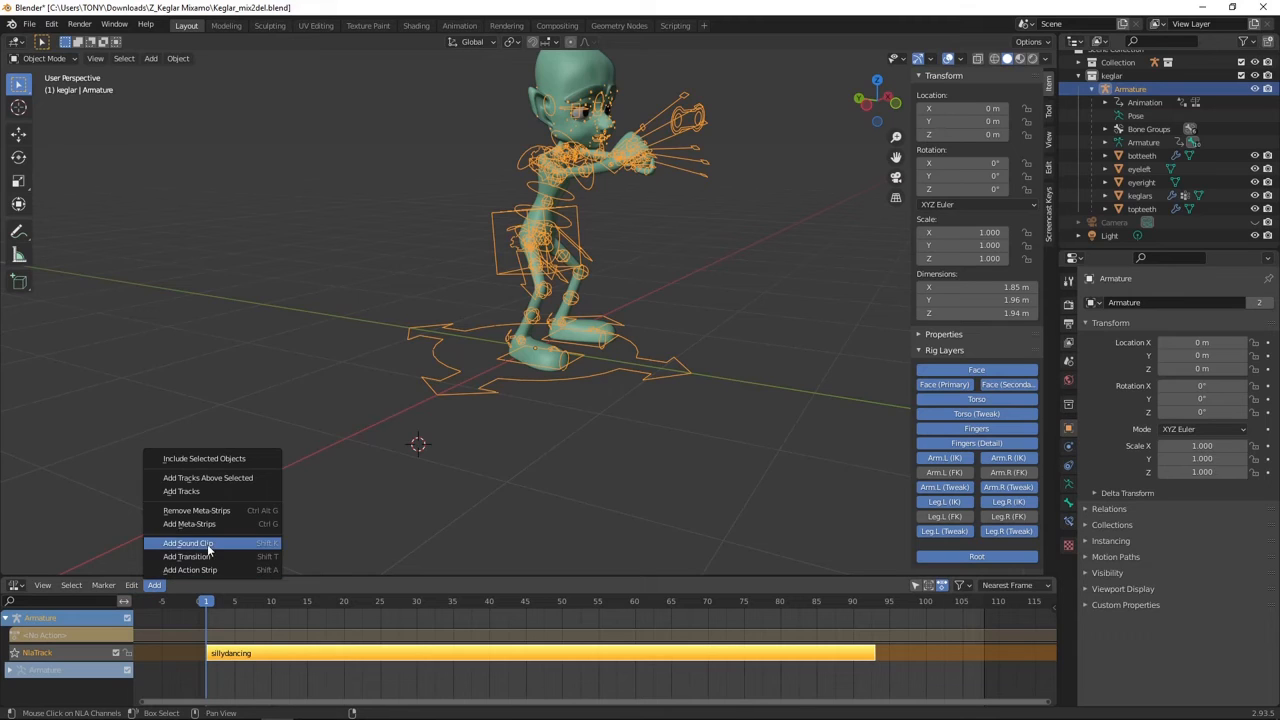
pyautogui.click(222, 478)
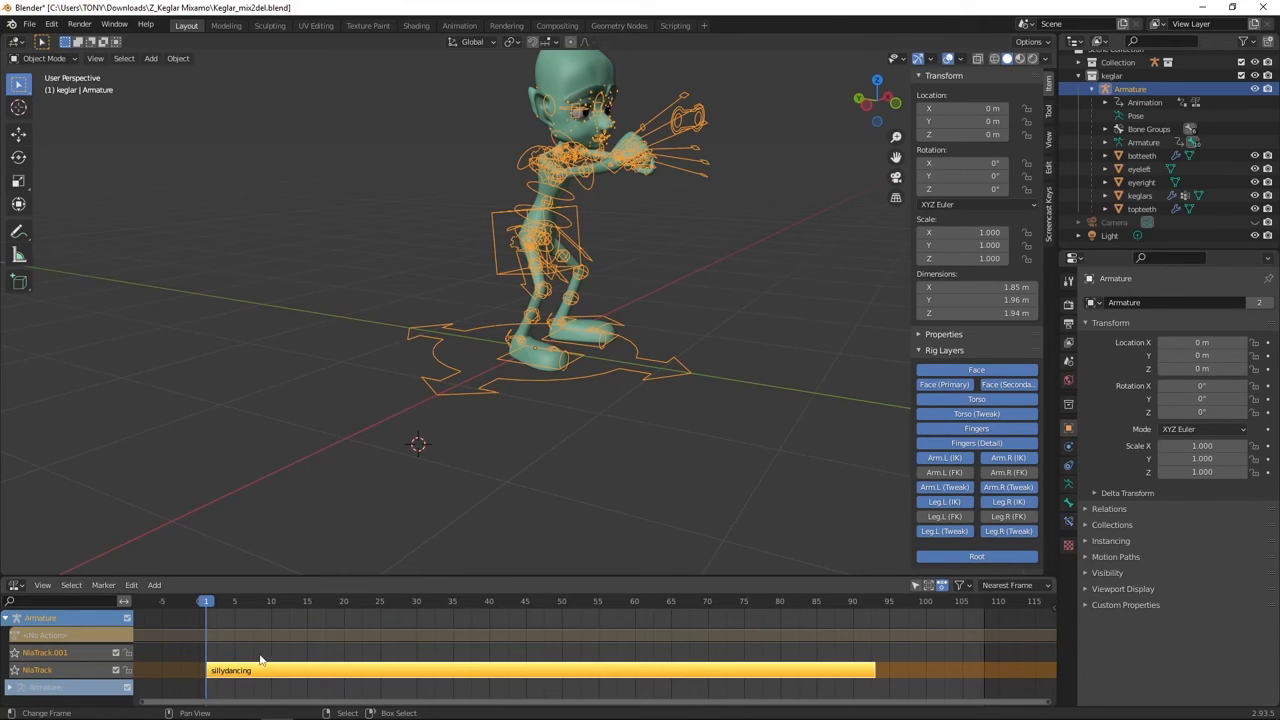
pyautogui.hotkey('shift', 'a')
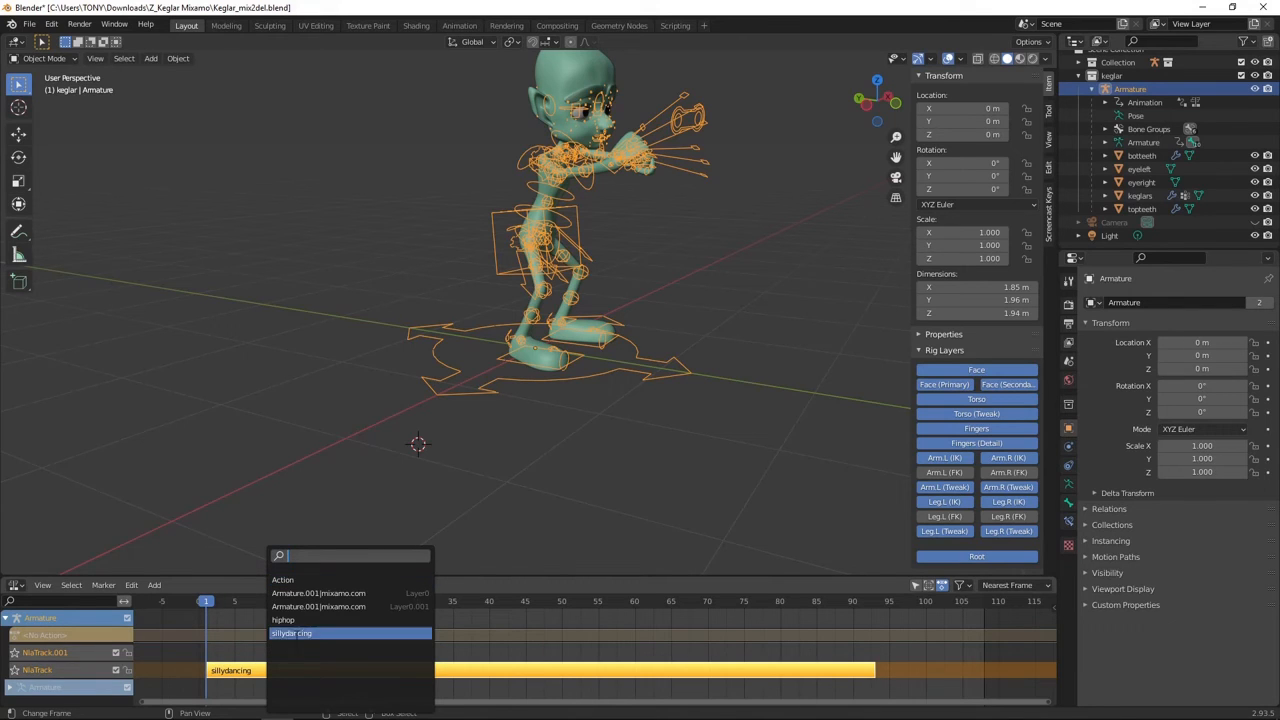
pyautogui.click(296, 622)
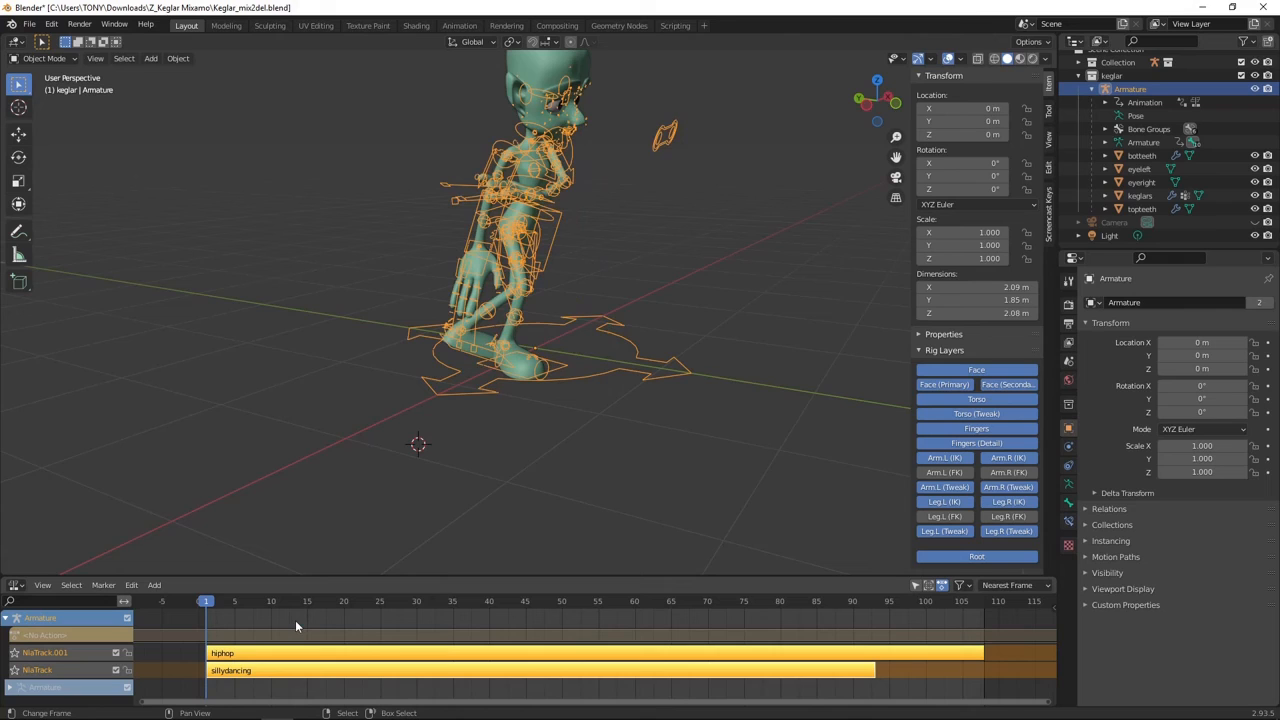
# - Move the hiphop strip to start at frame 89, overlapping the end of sillydancing, and scrub to frame 87
pyautogui.click(453, 655)
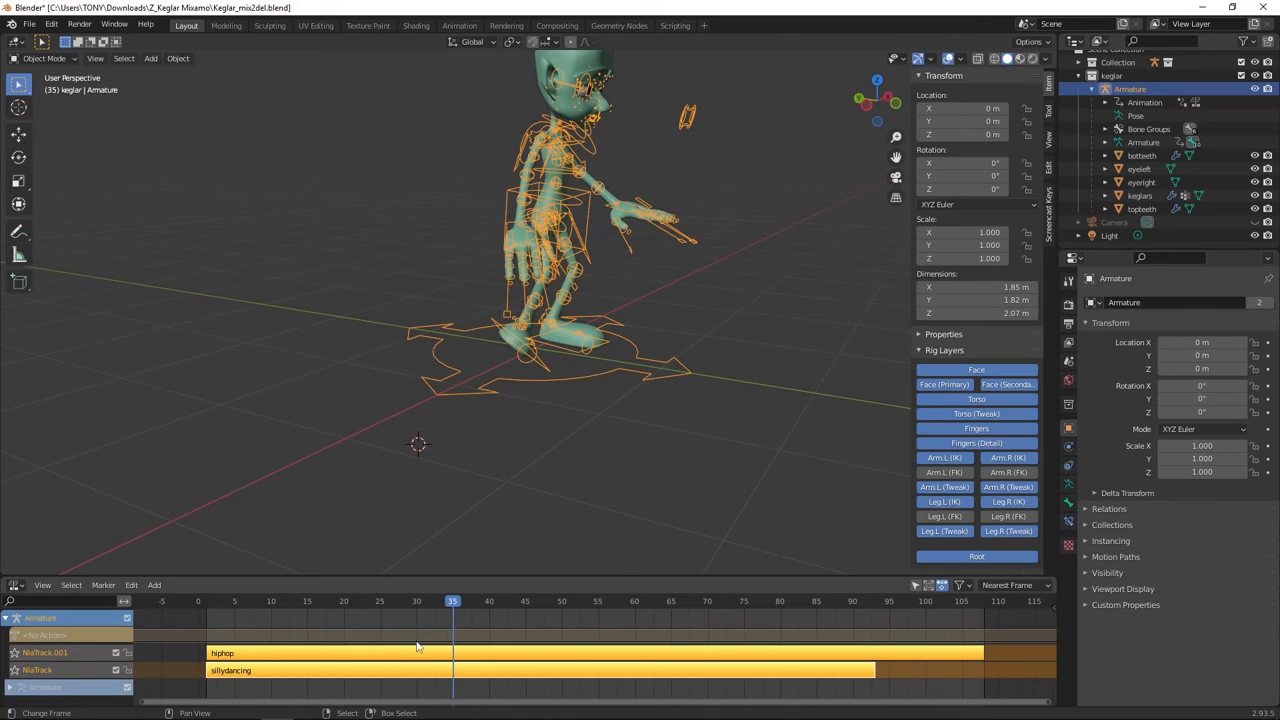
pyautogui.click(269, 655)
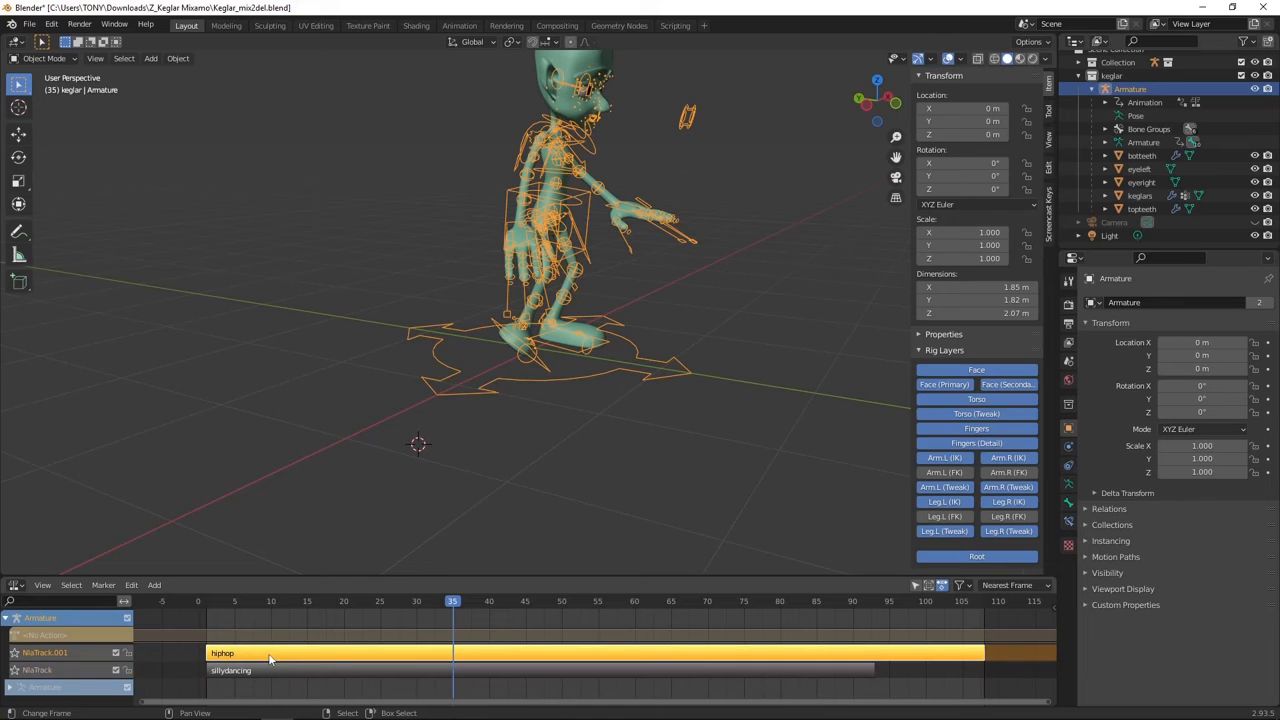
pyautogui.press('g')
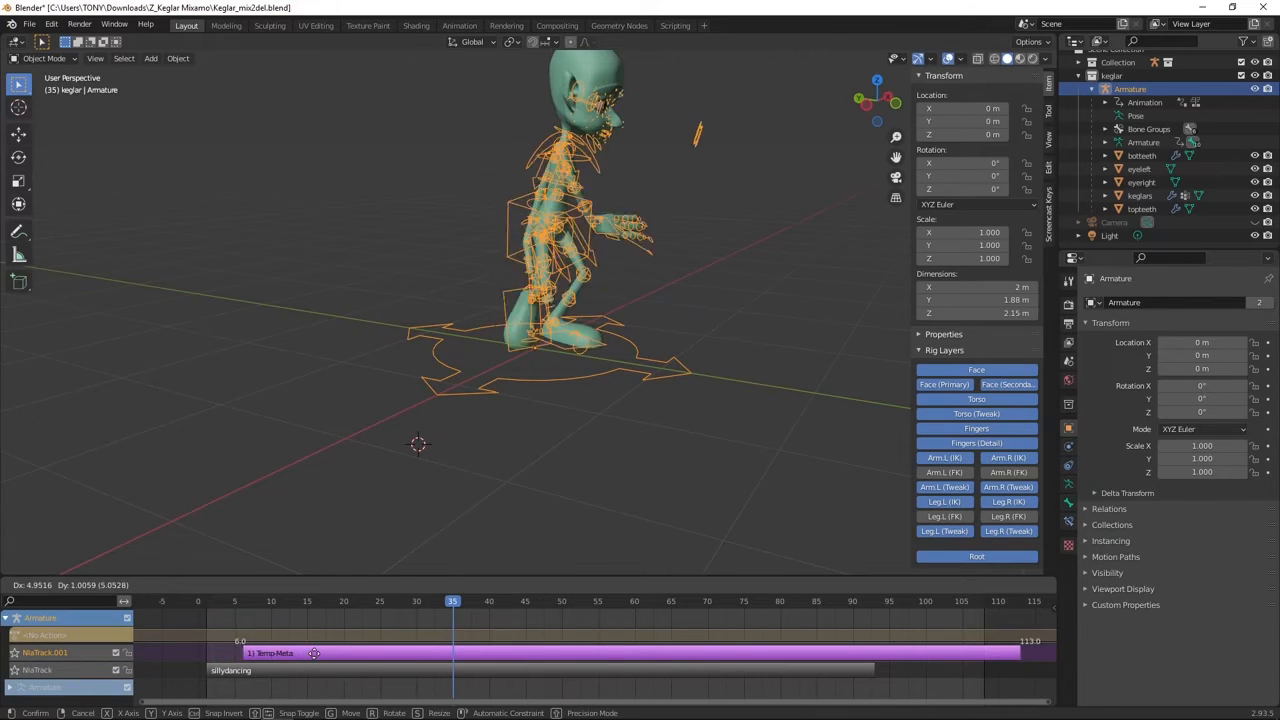
pyautogui.click(906, 692)
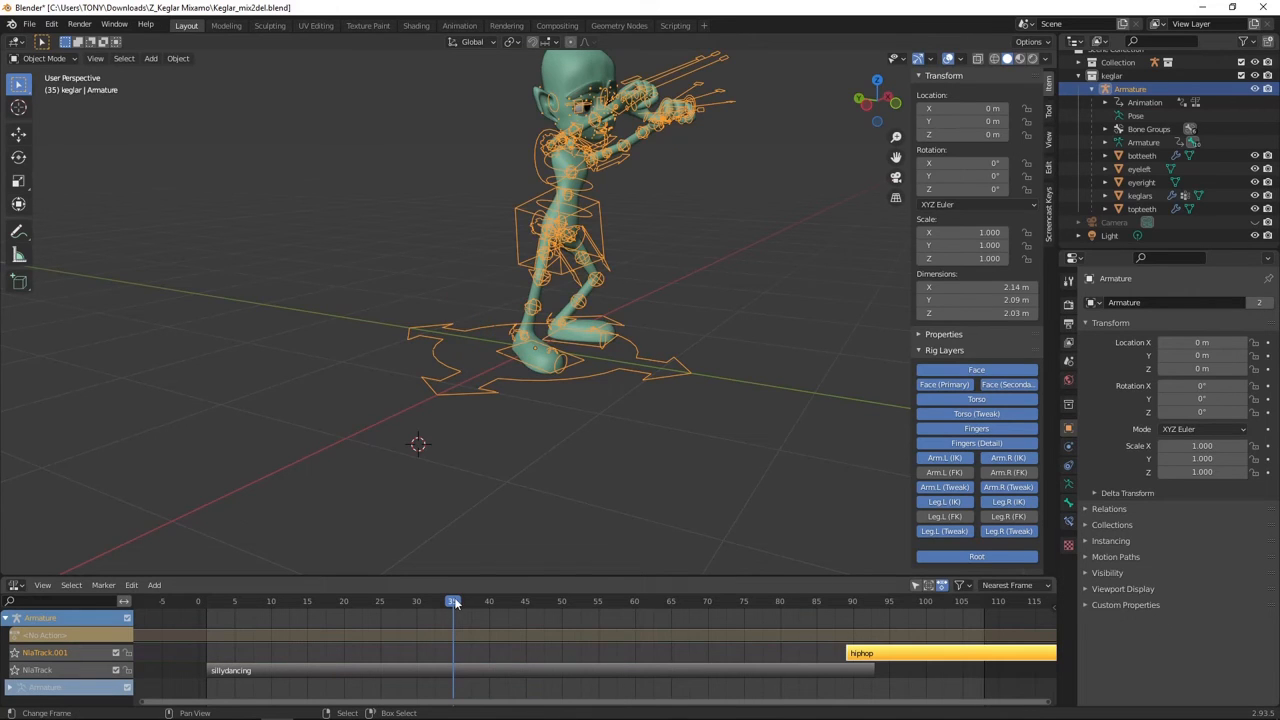
pyautogui.moveTo(455, 603); pyautogui.dragTo(829, 666)
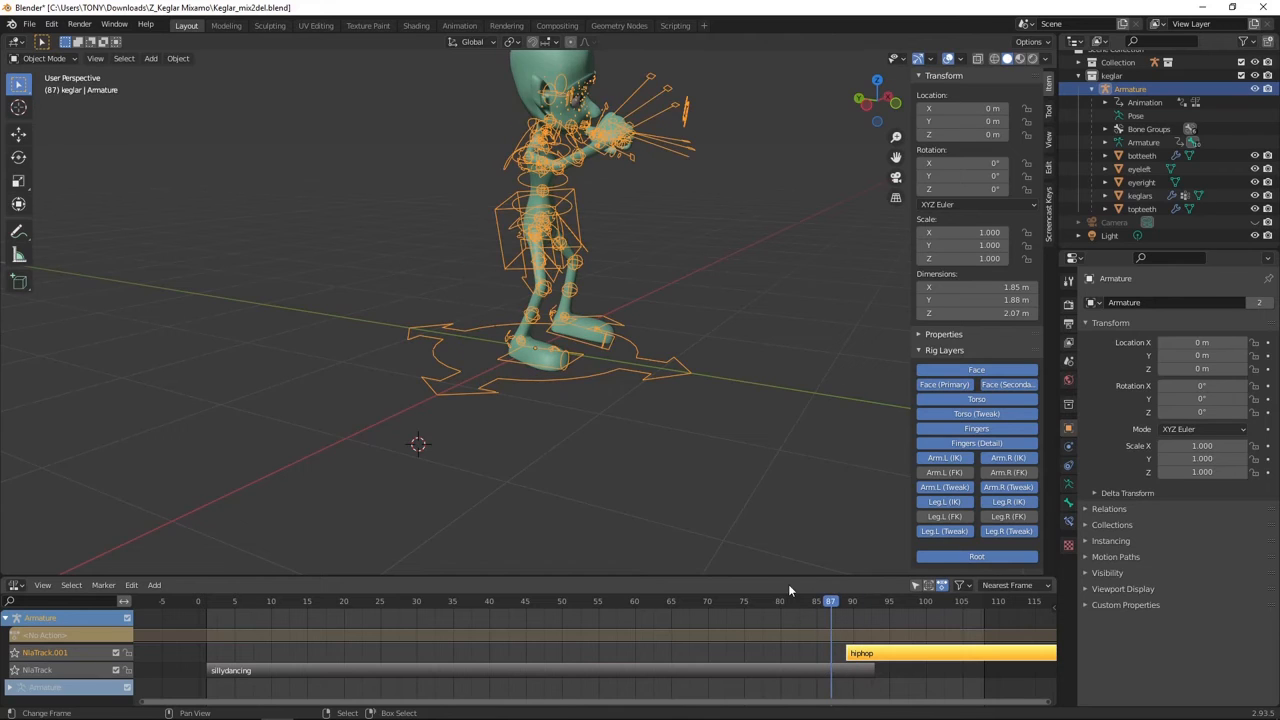
# - Enlarge the NLA editor, show the hiphop strip's properties and set its Blend In to 50
pyautogui.moveTo(789, 579); pyautogui.dragTo(800, 546)
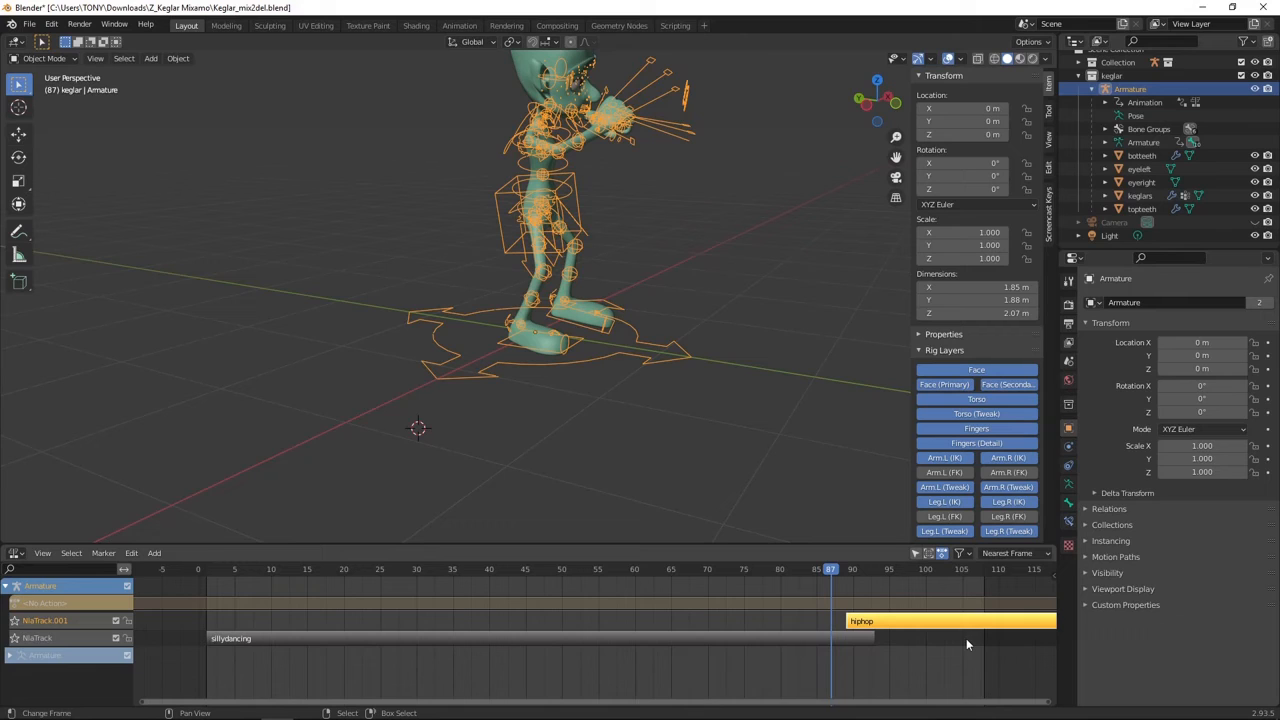
pyautogui.press('n')
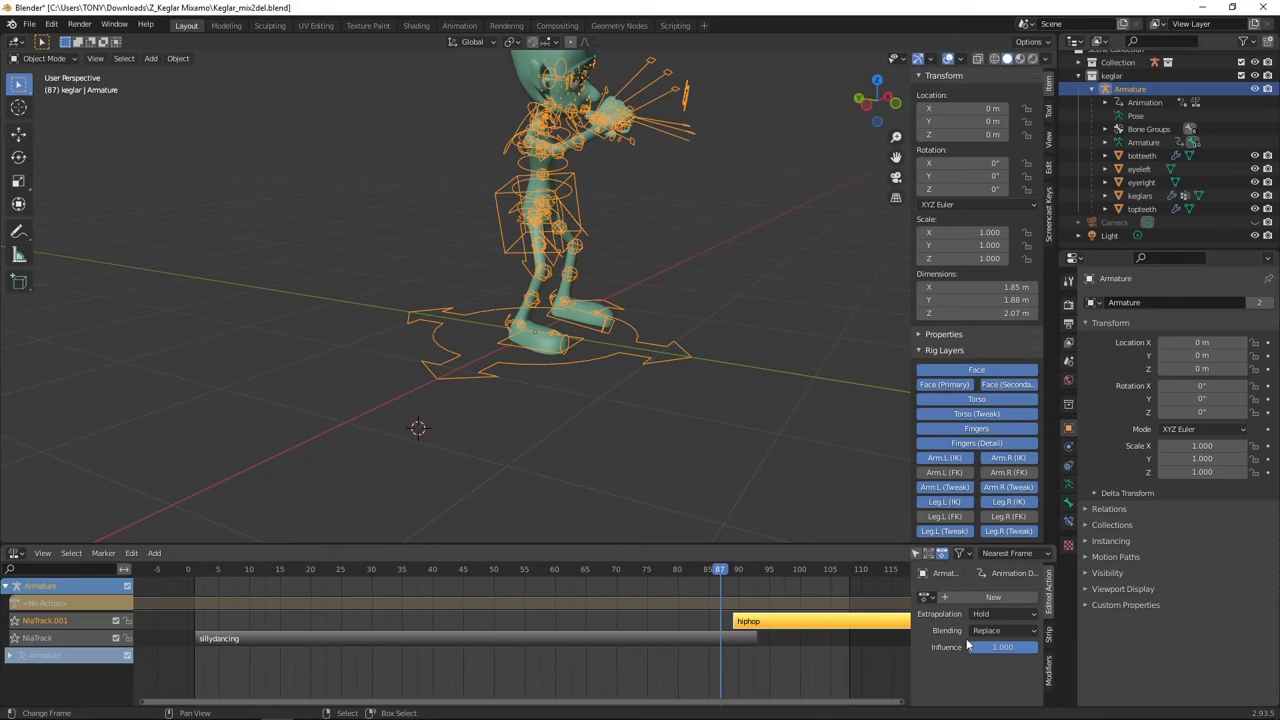
pyautogui.click(1049, 636)
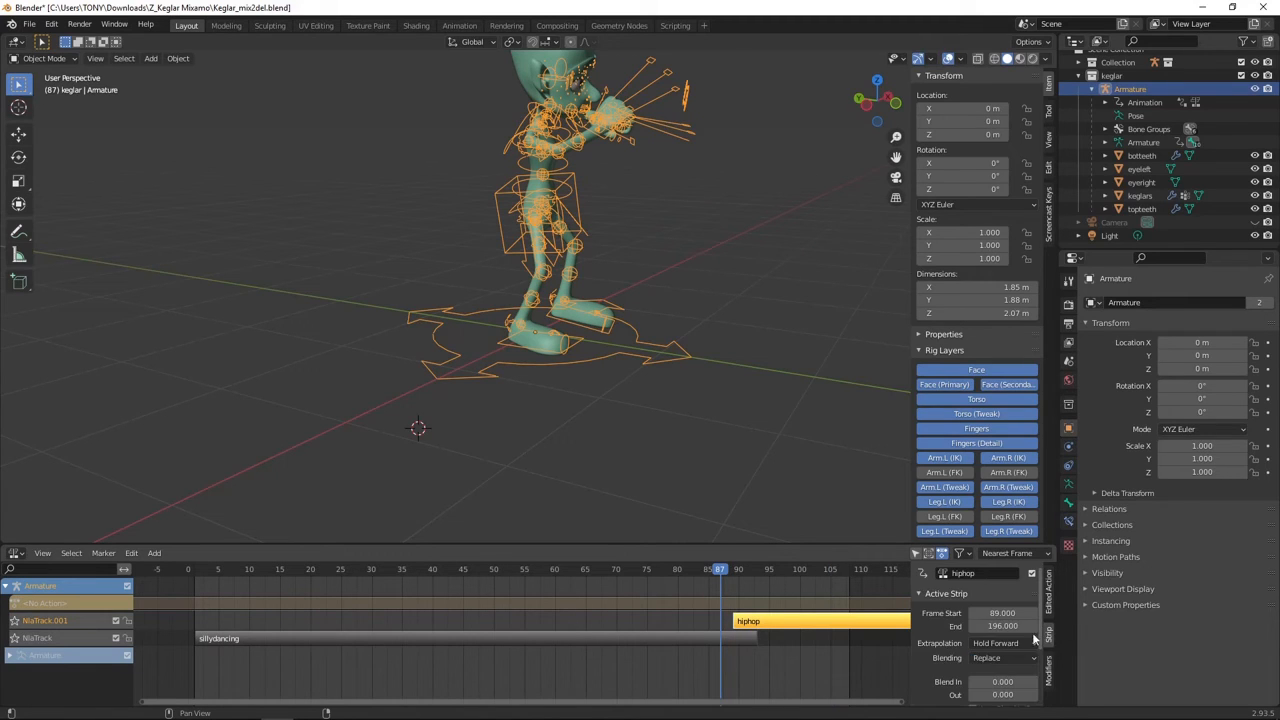
pyautogui.scroll(-2, 1005, 648)
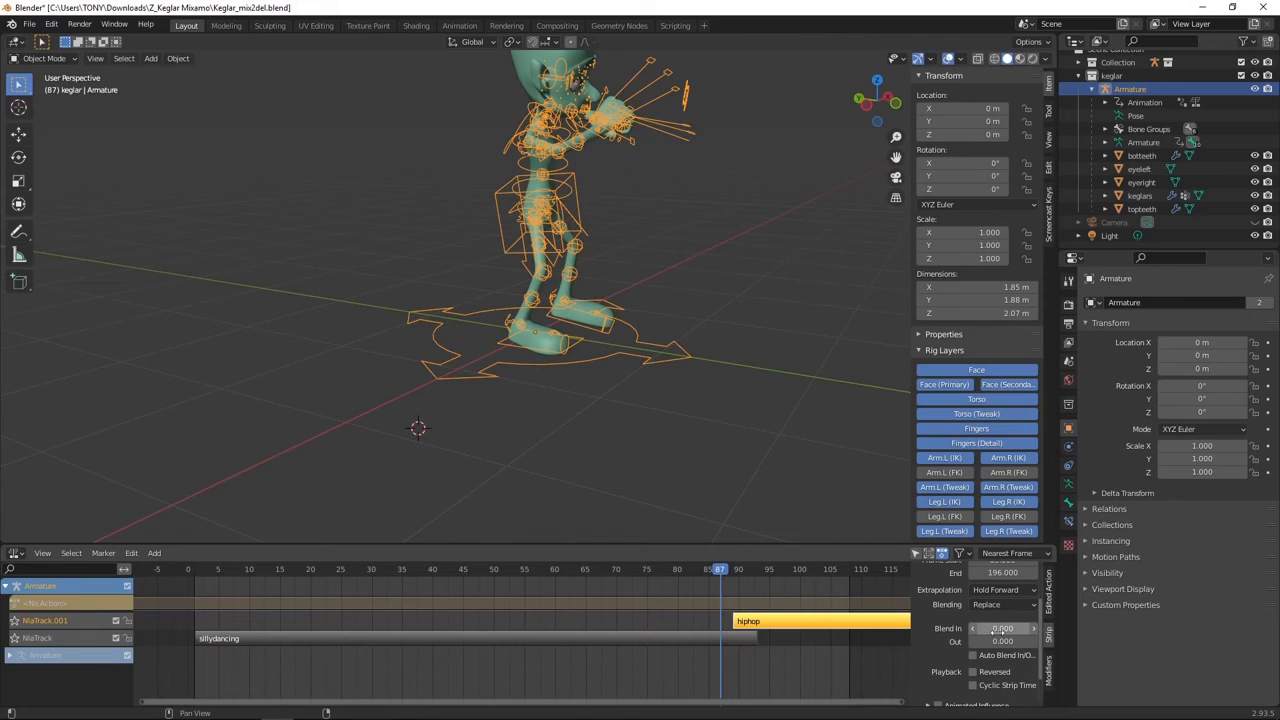
pyautogui.click(1001, 628)
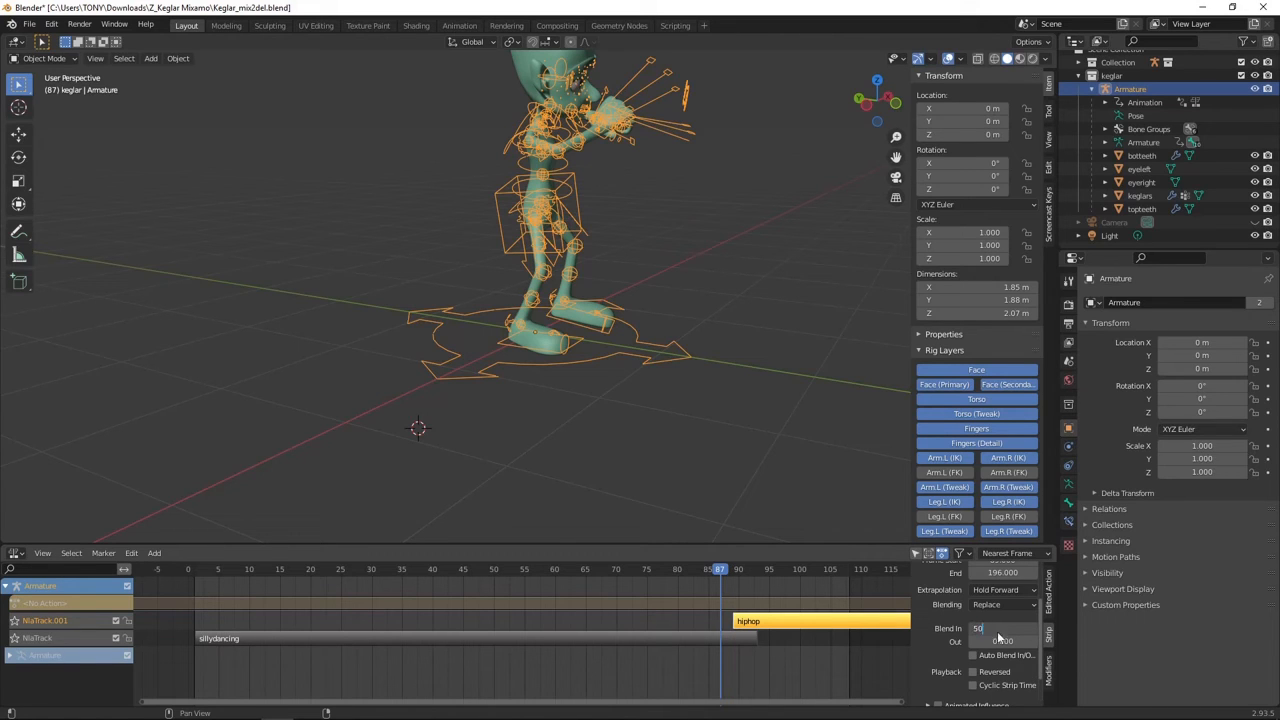
pyautogui.press('Return')
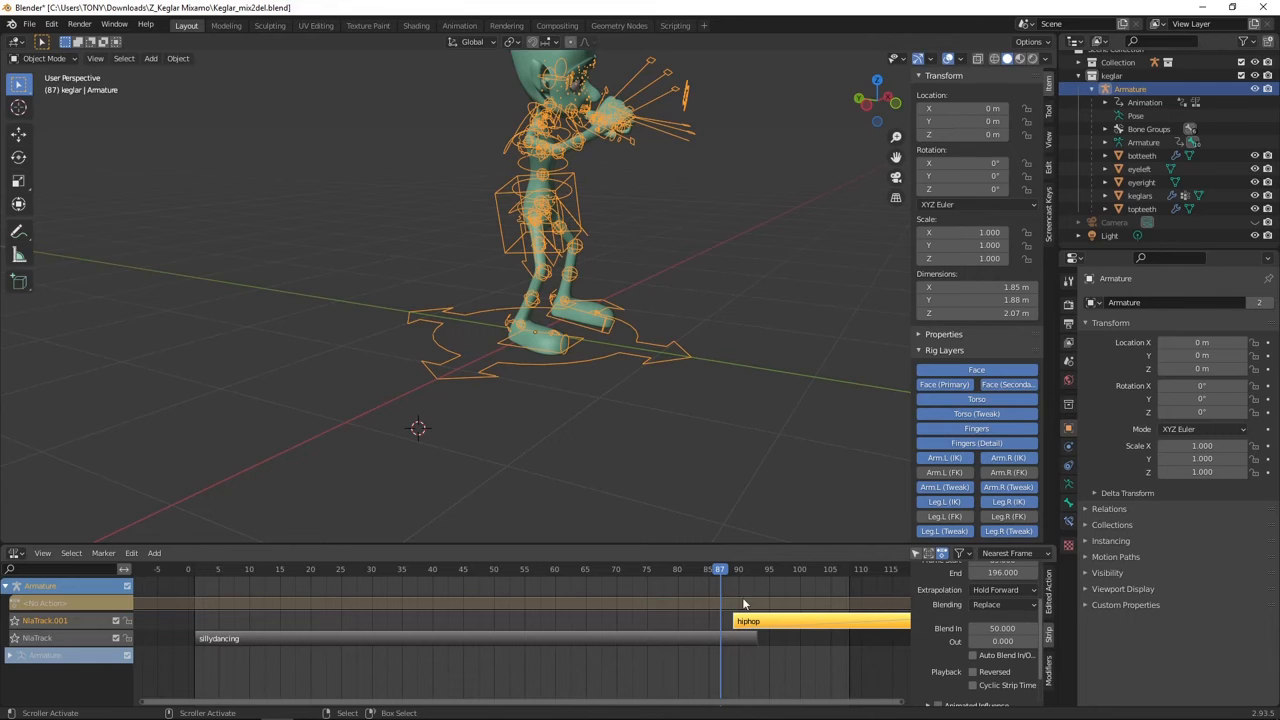
# - Scrub through the overlap between the sillydancing and hiphop strips to check the blended transition
pyautogui.moveTo(717, 570); pyautogui.dragTo(753, 597)
pyautogui.moveTo(592, 596); pyautogui.dragTo(651, 593)
pyautogui.moveTo(748, 604); pyautogui.dragTo(738, 628)
# - Scrub to the end of the hiphop strip, set the scene's end frame to 196 in the Timeline and return to the NLA editor
pyautogui.scroll(-5, 737, 626)
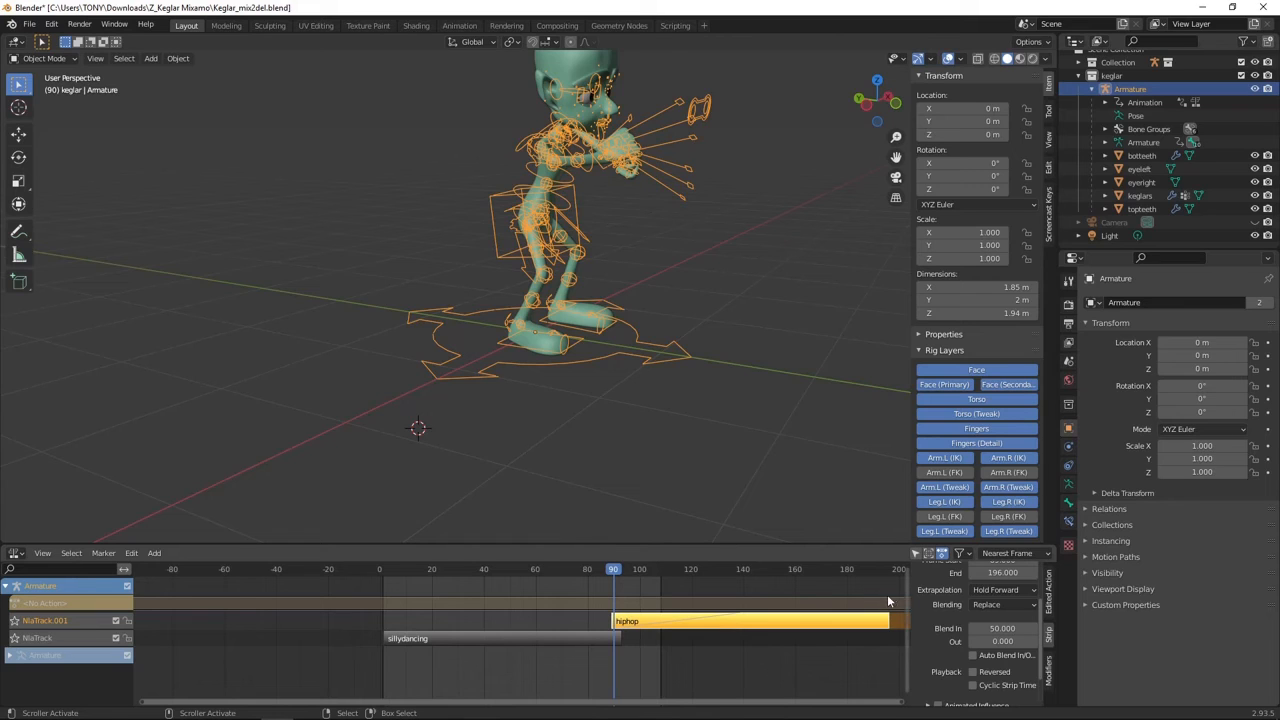
pyautogui.moveTo(887, 596); pyautogui.dragTo(888, 572)
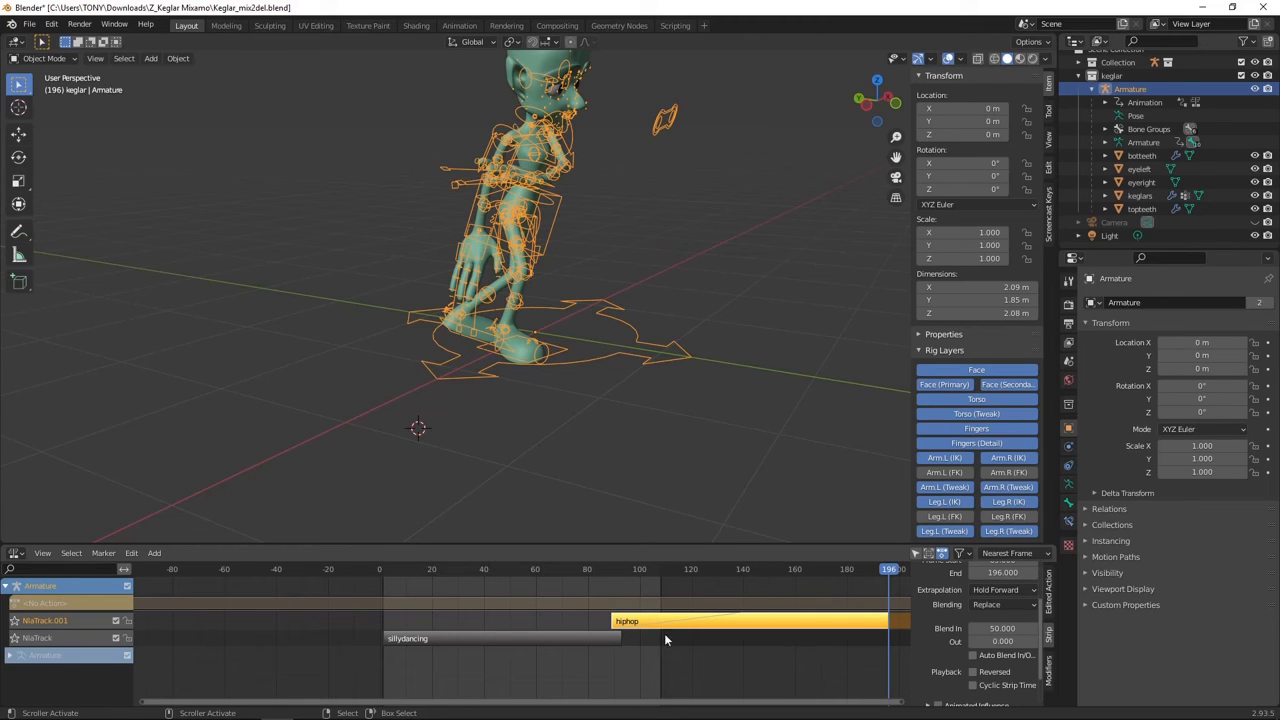
pyautogui.scroll(2, 1006, 607)
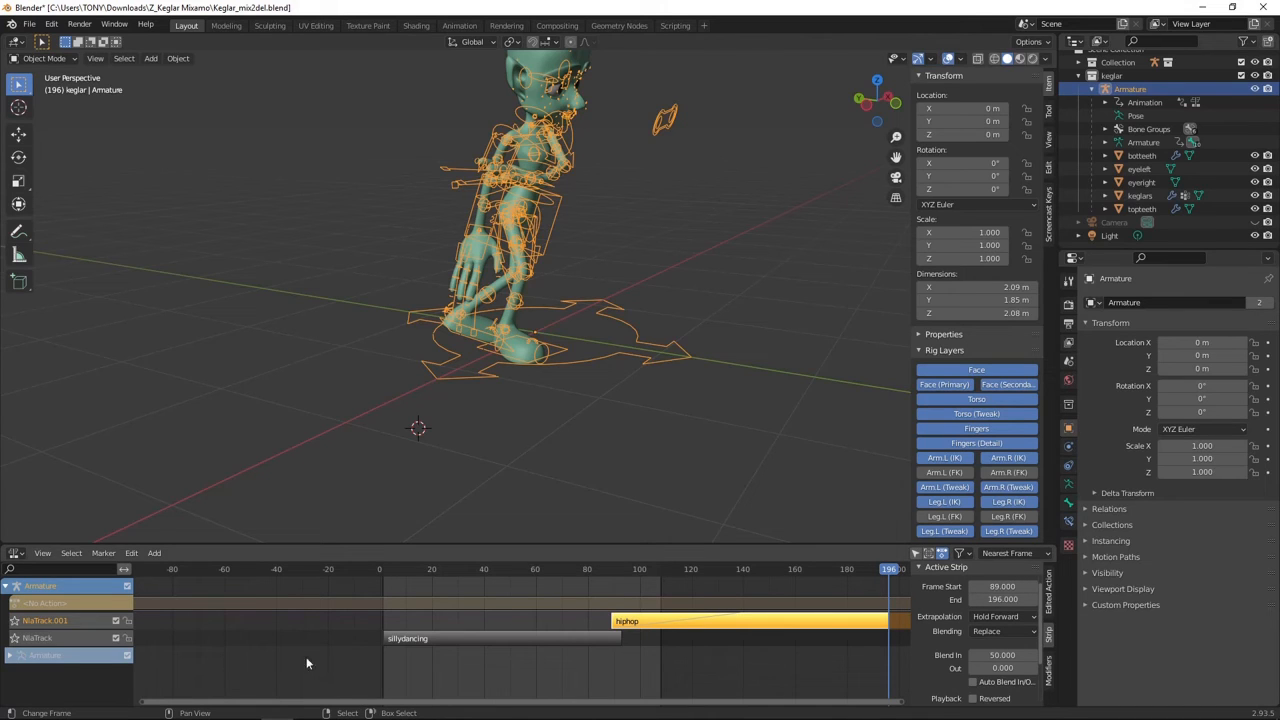
pyautogui.click(22, 558)
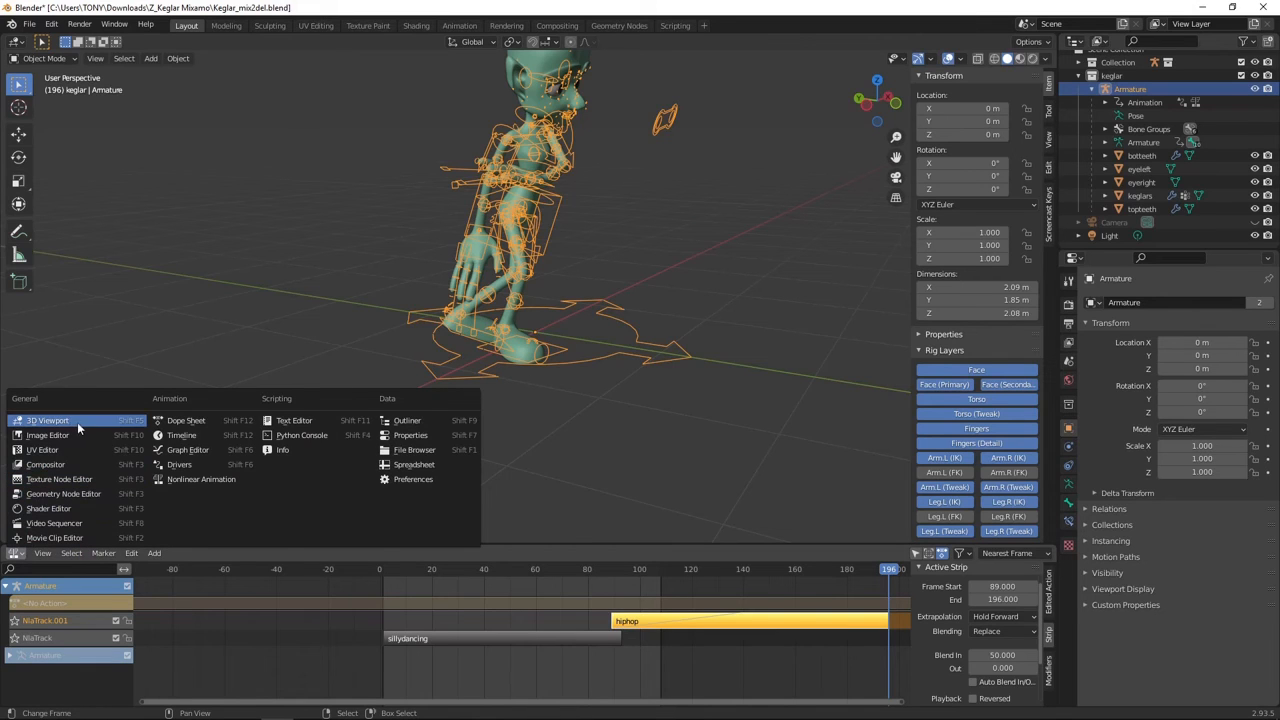
pyautogui.click(180, 435)
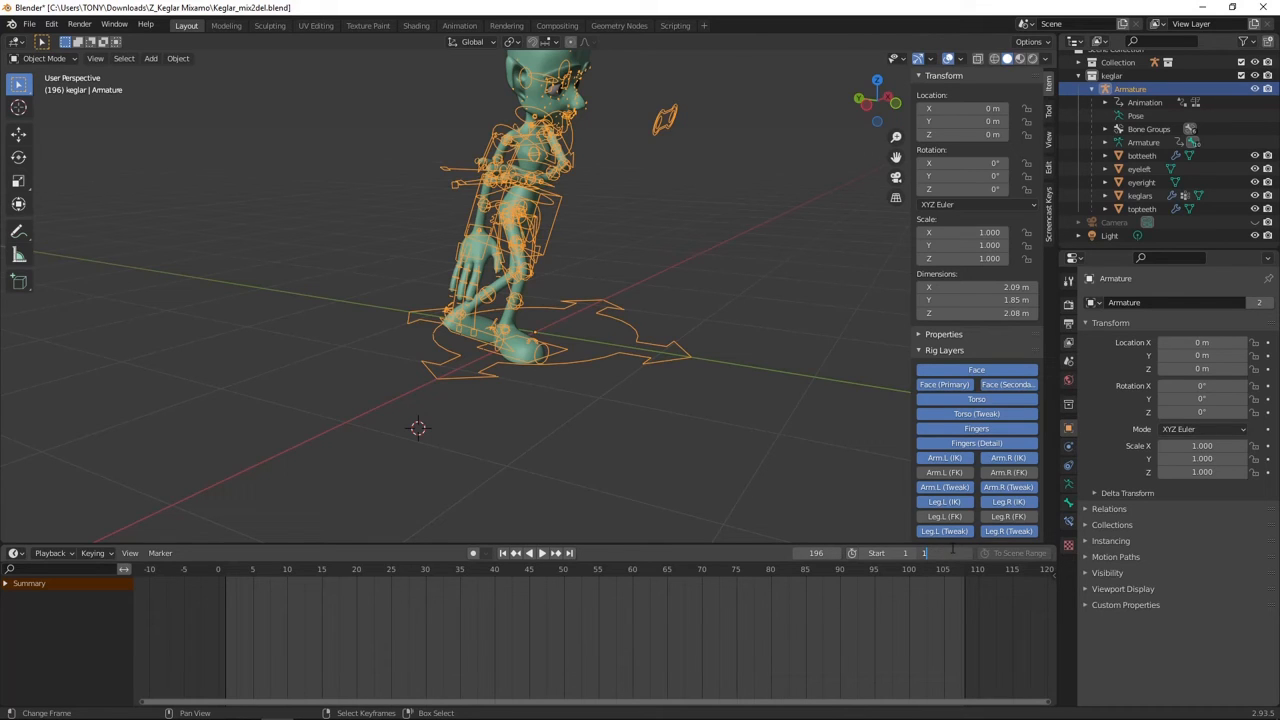
pyautogui.press('Return')
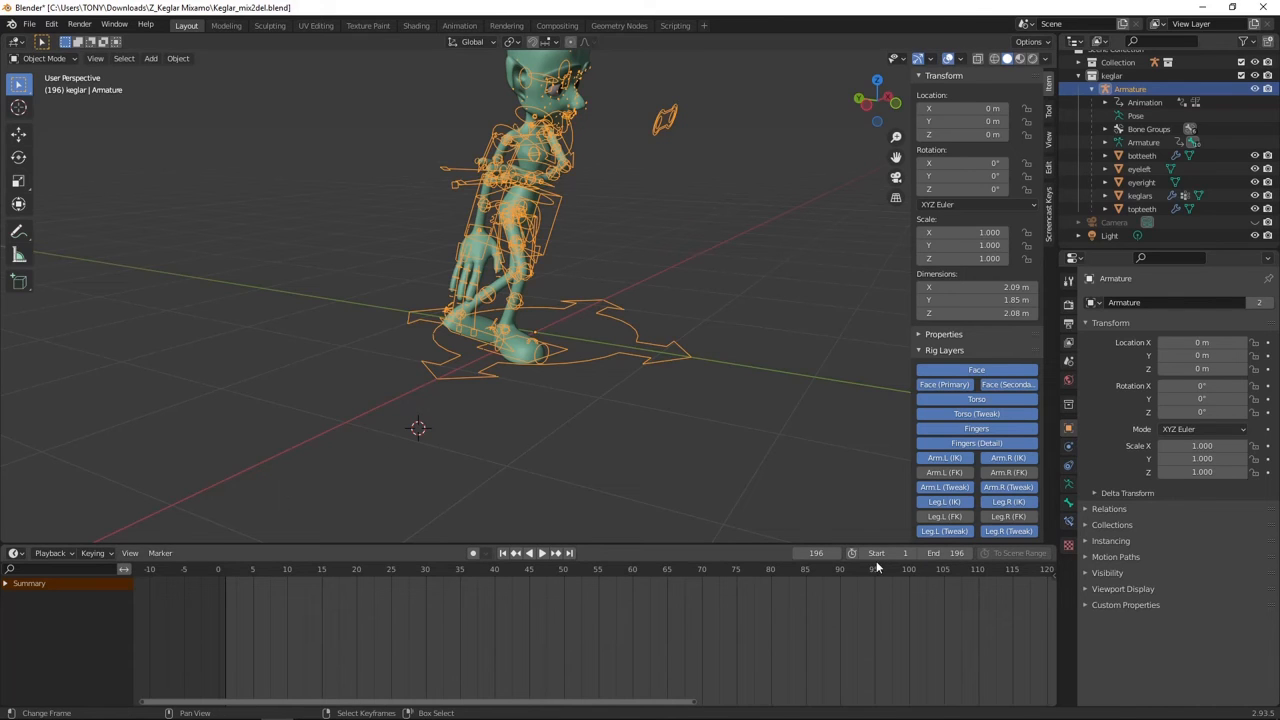
pyautogui.click(20, 554)
pyautogui.click(160, 491)
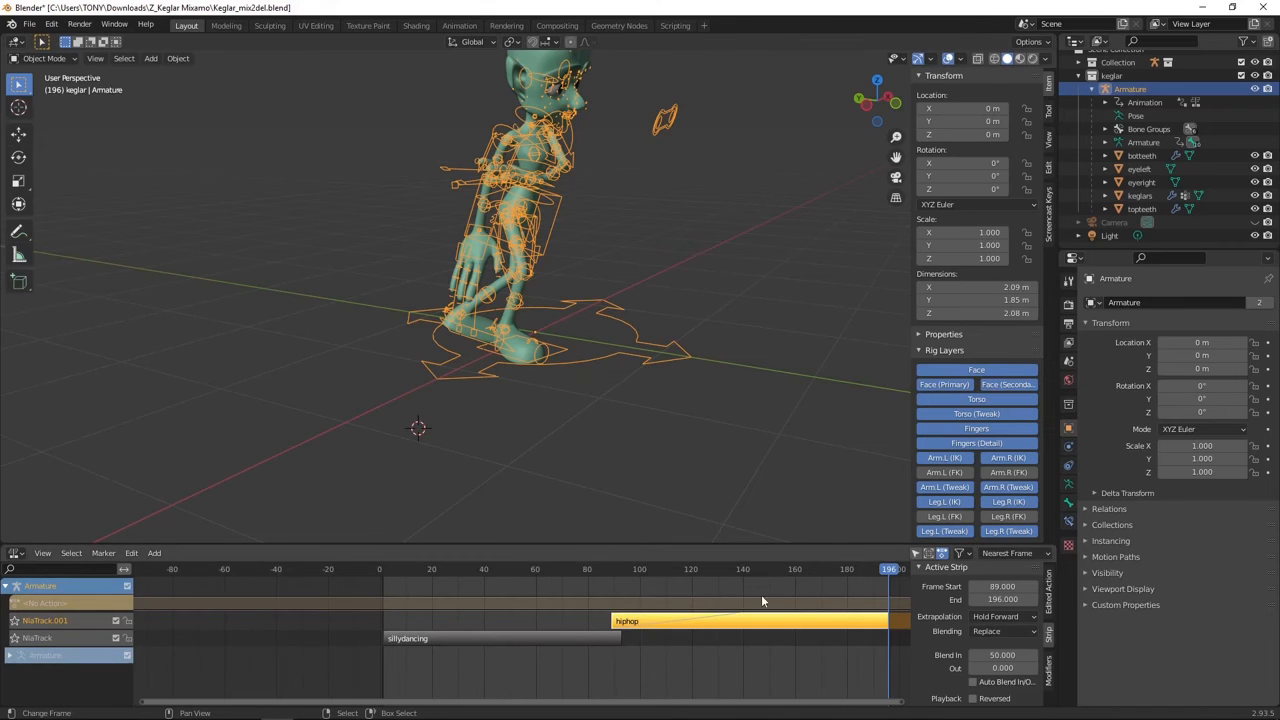
# - Play the blended animation from frame 2, orbit around the character and hide the armature
pyautogui.moveTo(893, 576); pyautogui.dragTo(387, 576)
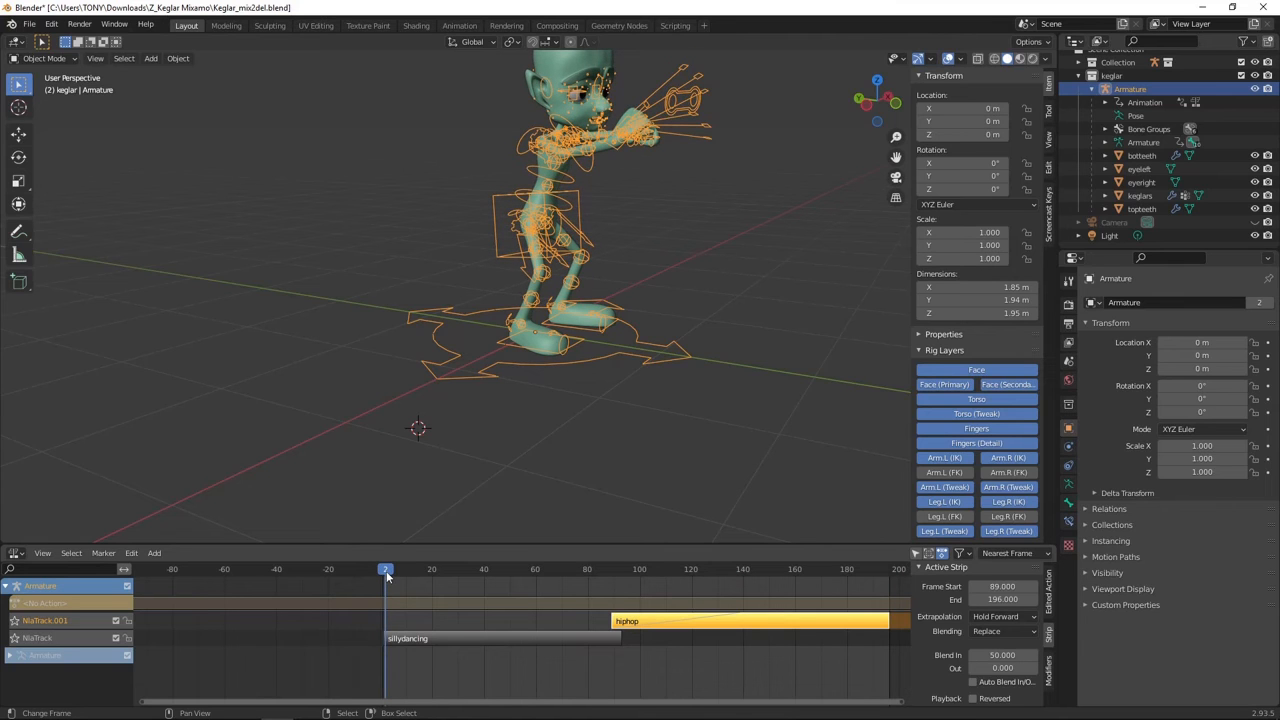
pyautogui.press('space')
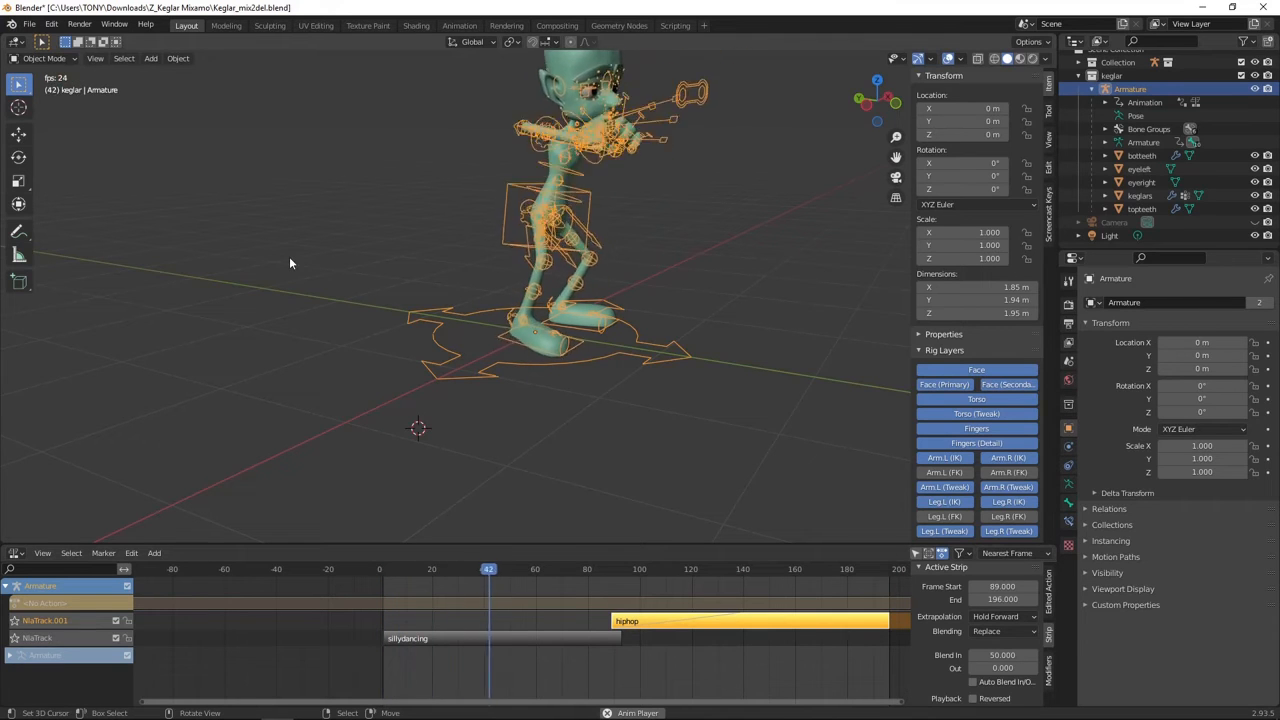
pyautogui.moveTo(418, 207); pyautogui.dragTo(374, 294, button='middle')
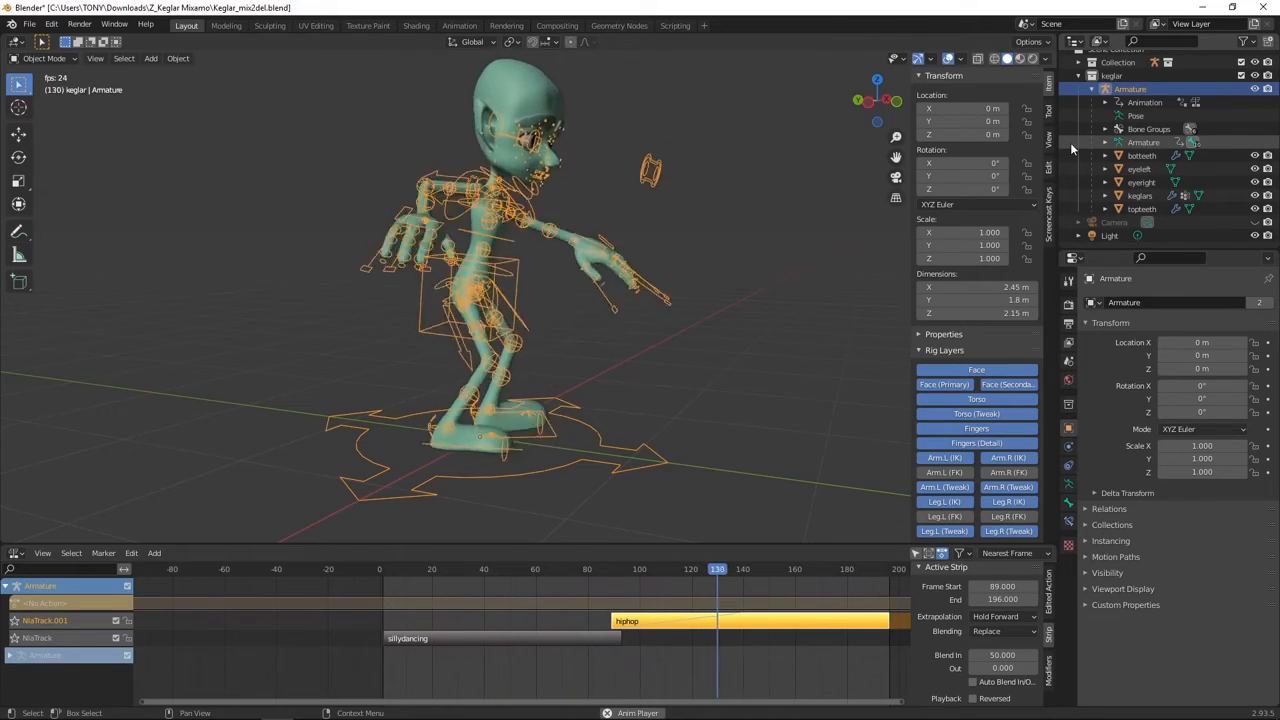
pyautogui.click(1255, 89)
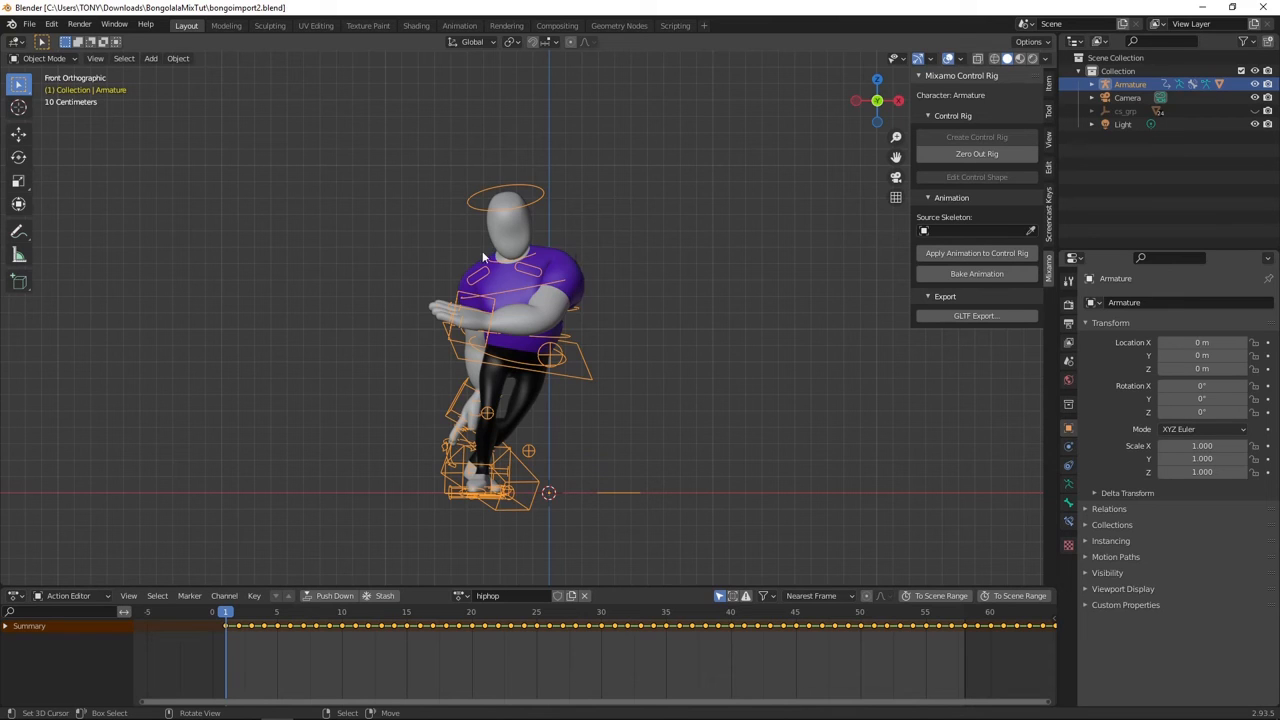
# - Play the hiphop animation on the purple-shirted character's Mixamo control rig
pyautogui.press('space')
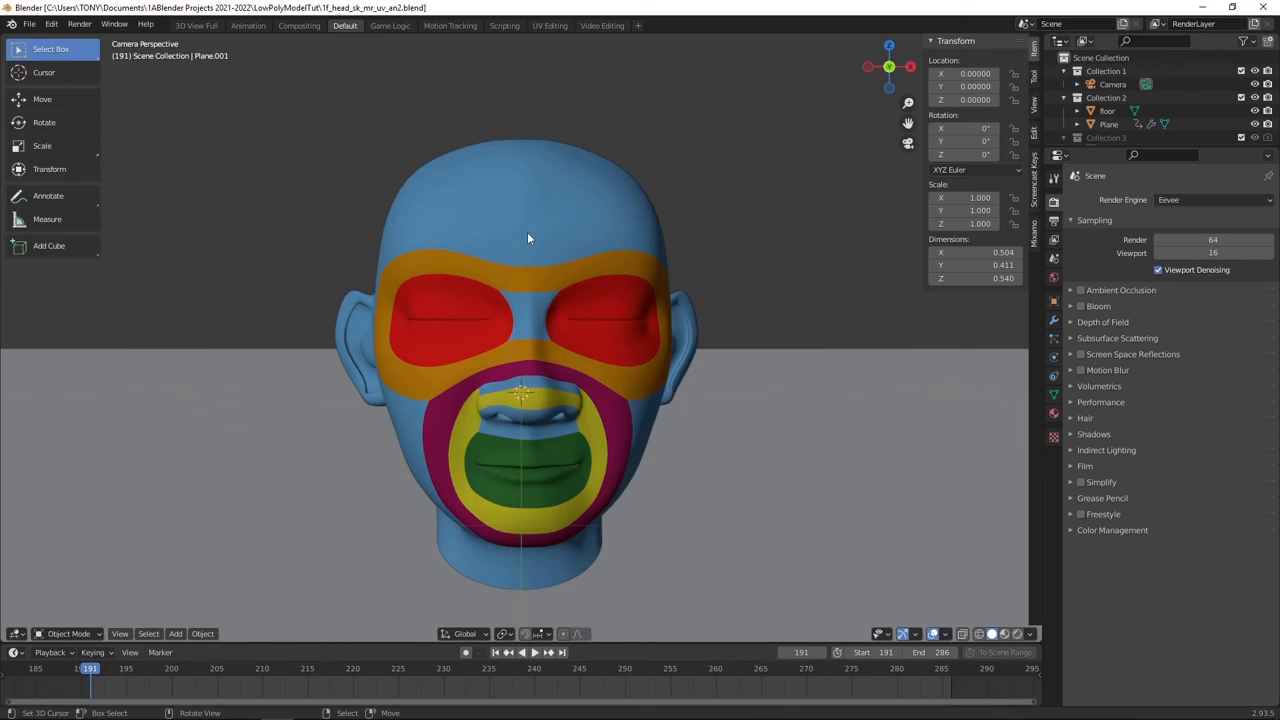
# - Play the colour-zoned head animation from frame 191 and cancel playback to return to that frame
pyautogui.press('space')
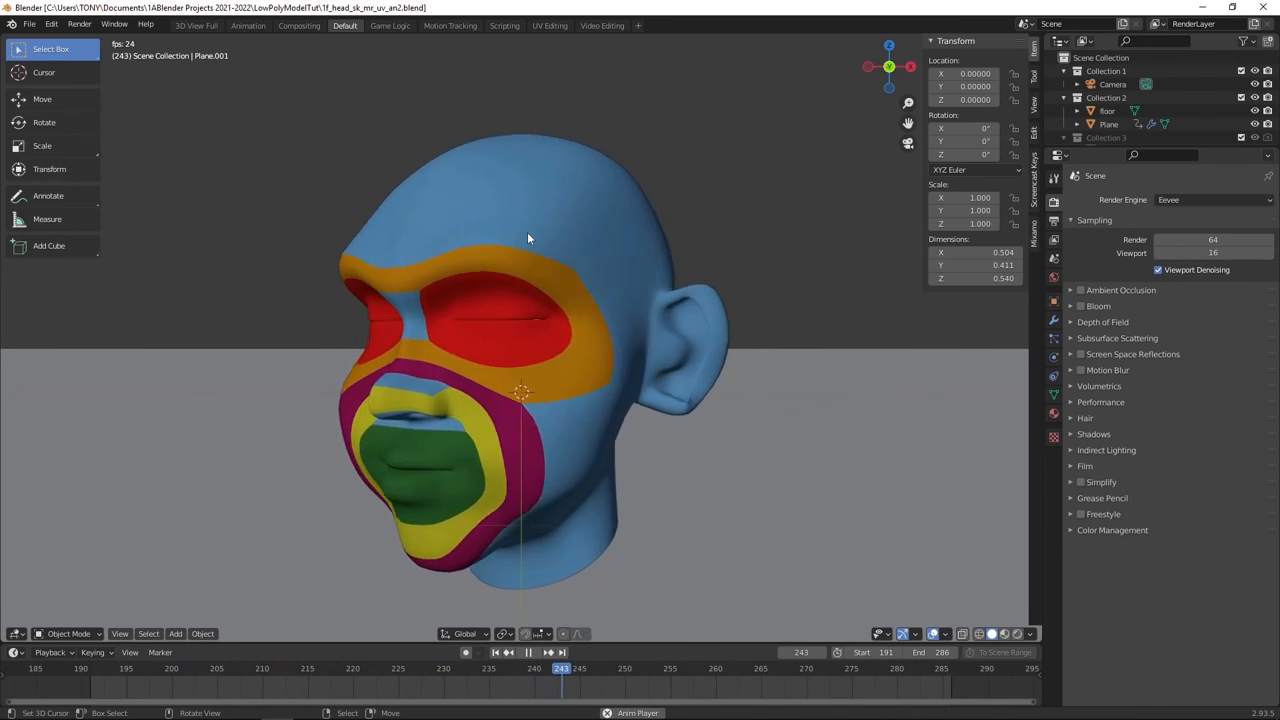
pyautogui.press('Escape')
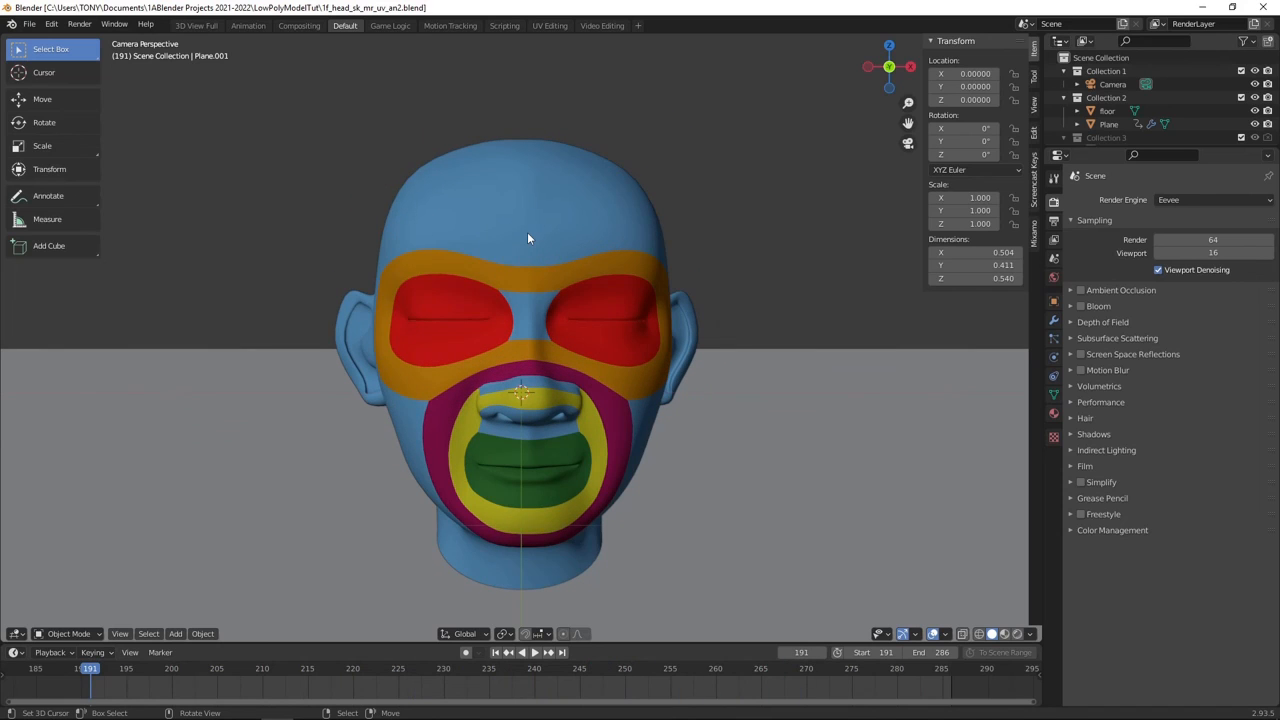